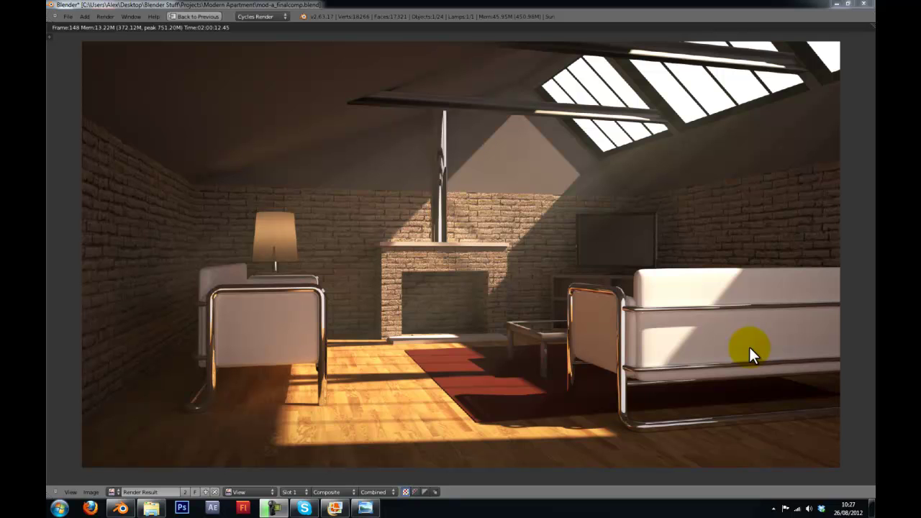
Leave the full-screen render and show the apartment scene's 3D view in the Default screen layout.
key(Escape)
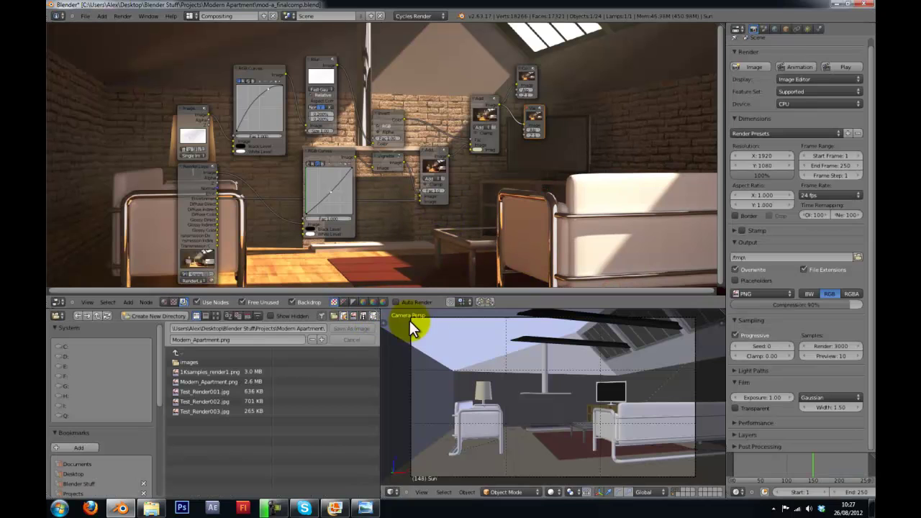
key(ctrl+Right)
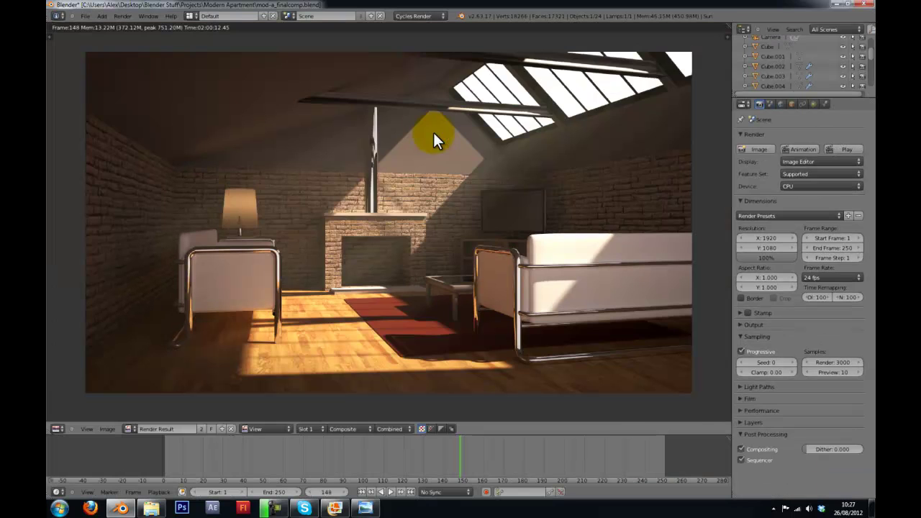
key(Escape)
Examine the finished apartment model from several angles, checking the sofa, TV, room shell, armchair, lamp and camera.
middle_drag(389, 158, 504, 299)
right_click(325, 212)
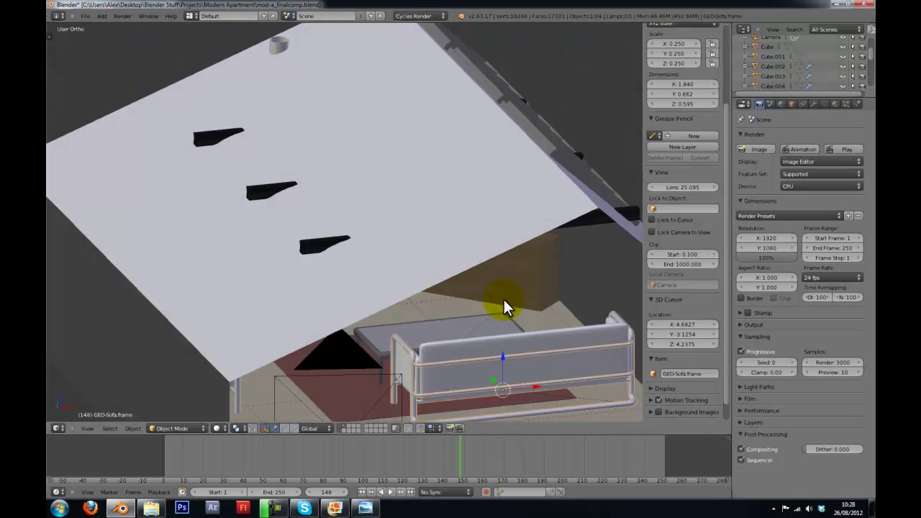
right_click(410, 322)
middle_drag(408, 320, 402, 298)
right_click(460, 171)
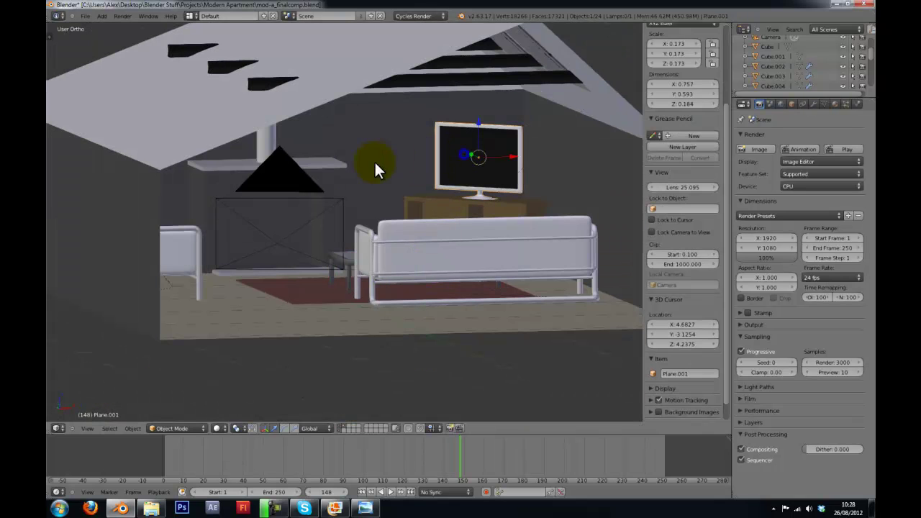
right_click(321, 163)
middle_drag(321, 162, 422, 199)
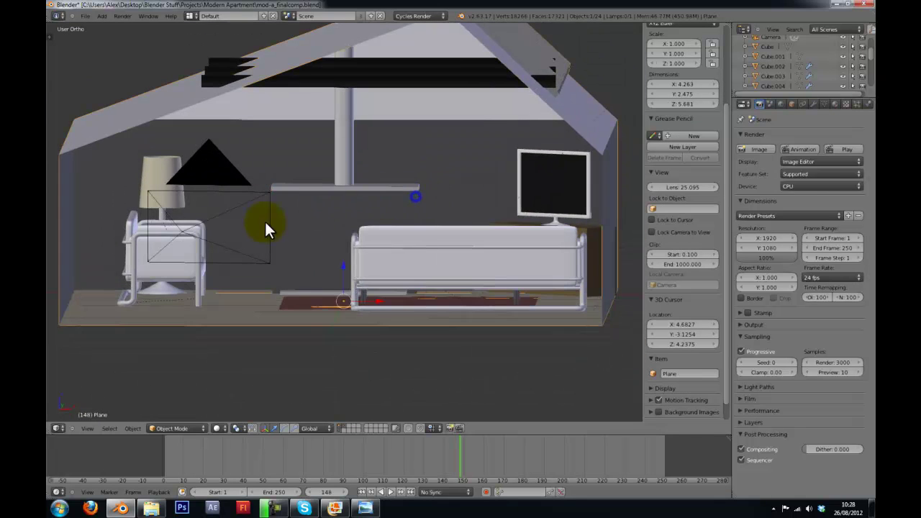
right_click(175, 250)
right_click(158, 175)
middle_drag(166, 206, 345, 196)
right_click(445, 190)
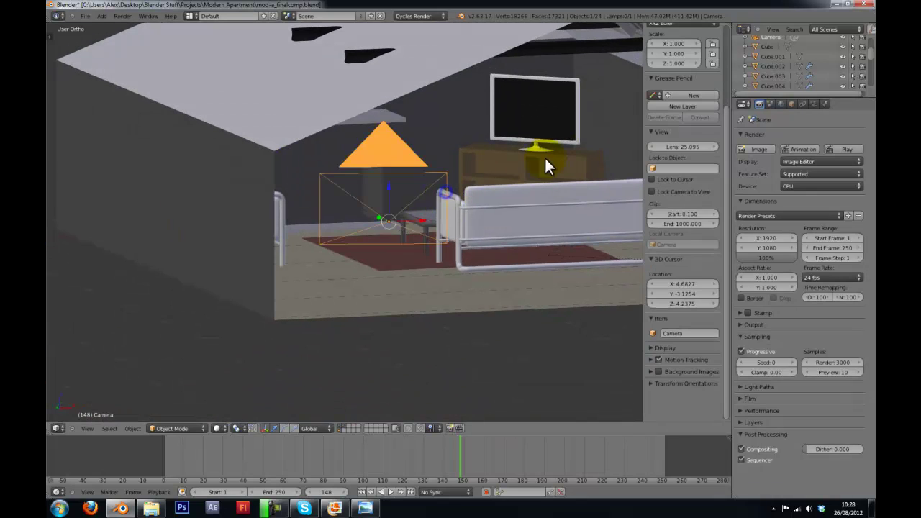
Select the sofa frame and view its Glossy_metal material nodes in a Node Editor beside the 3D view.
right_click(458, 199)
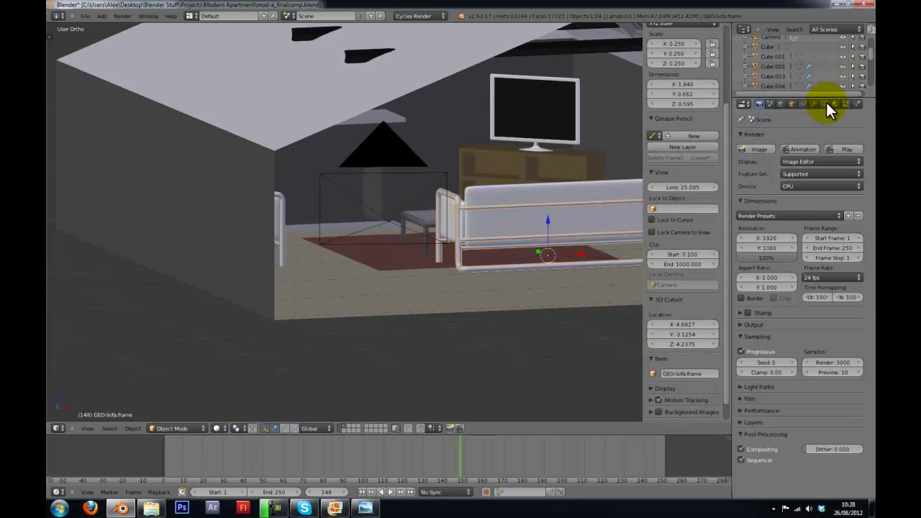
click(833, 103)
drag(728, 25, 445, 379)
click(458, 428)
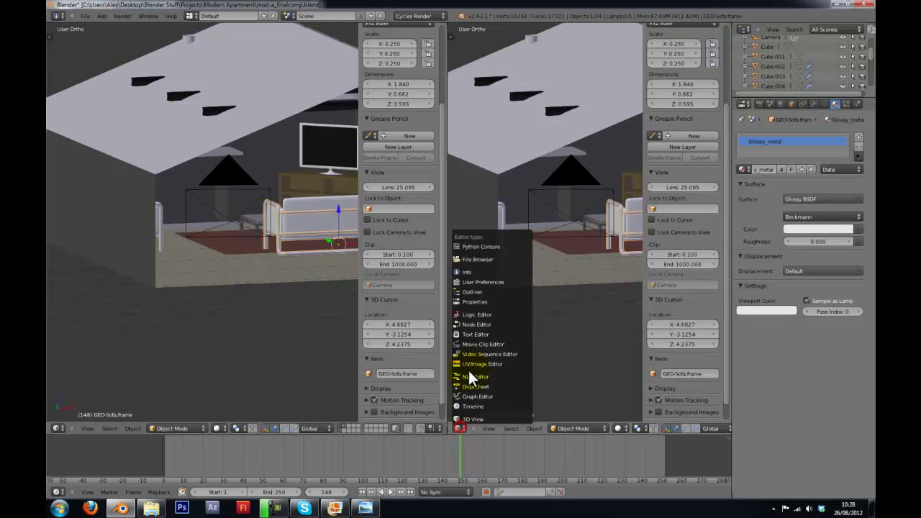
click(467, 323)
scroll(596, 253, up, 1)
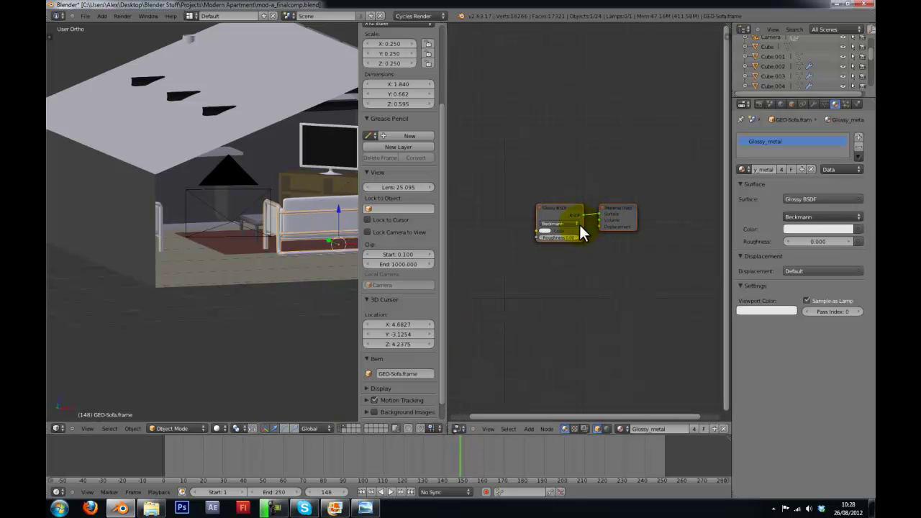
scroll(579, 225, up, 1)
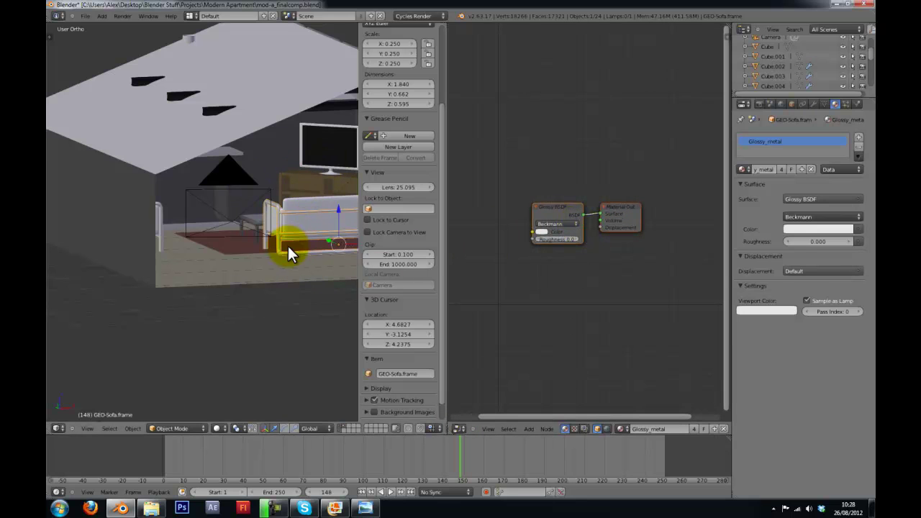
Select the room shell and inspect its Wall, Wall_brick, Window_dividers and floor materials, viewing the floor node setup full-screen.
right_click(282, 262)
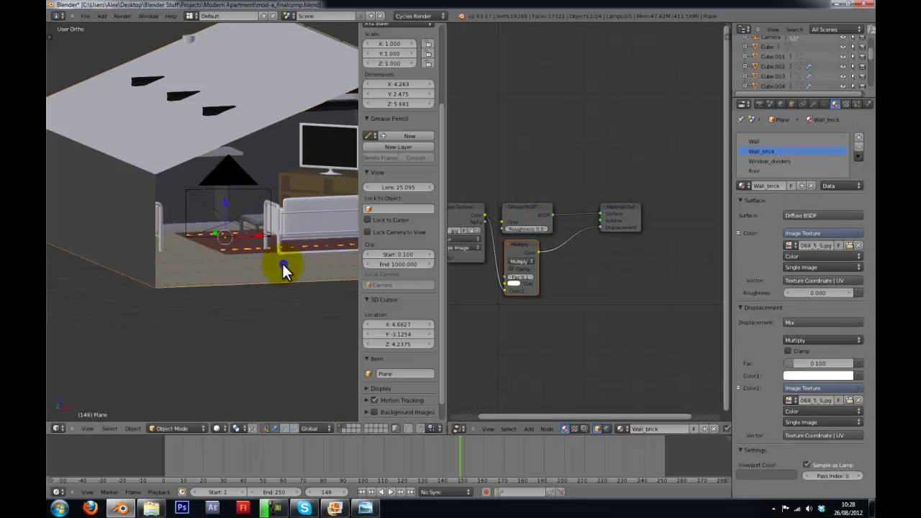
click(766, 142)
click(765, 151)
click(765, 161)
click(764, 171)
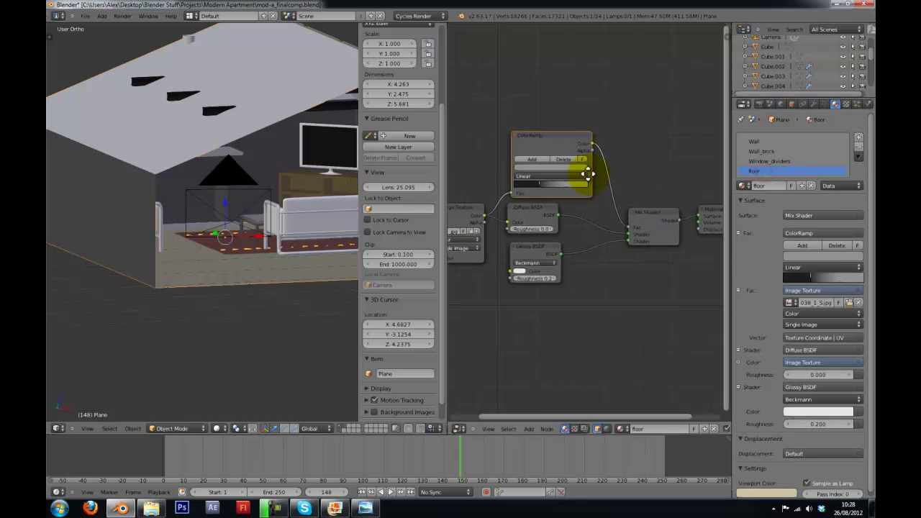
key(ctrl+Up)
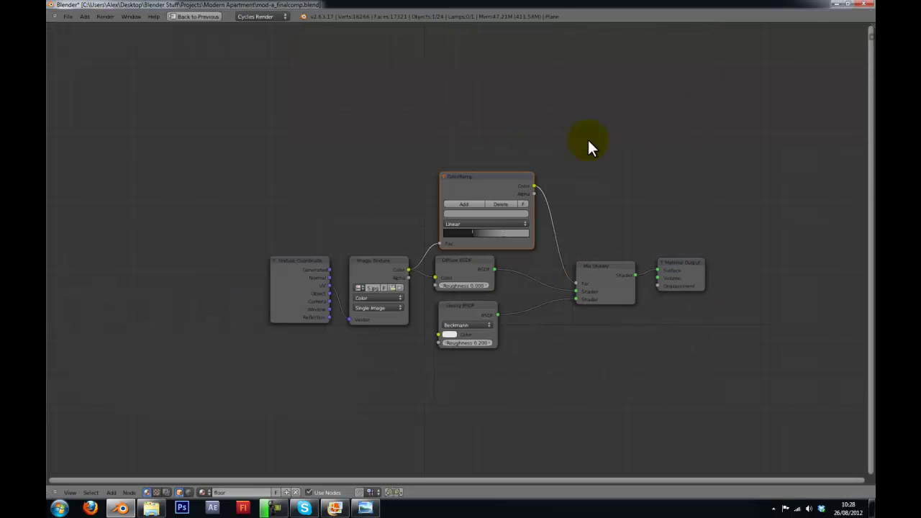
key(ctrl+Down)
Reload the start-up scene and save the new project over tma_p01-comp.blend.
middle_drag(307, 187, 255, 201)
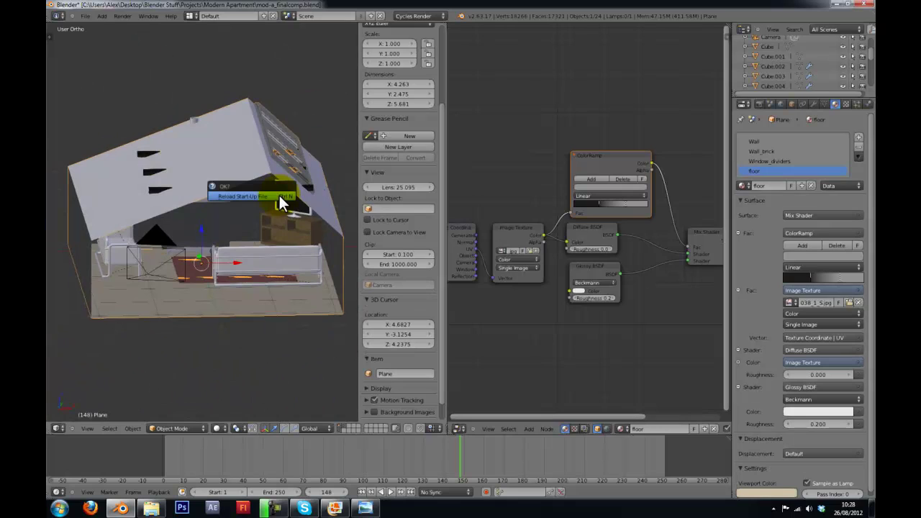
click(279, 195)
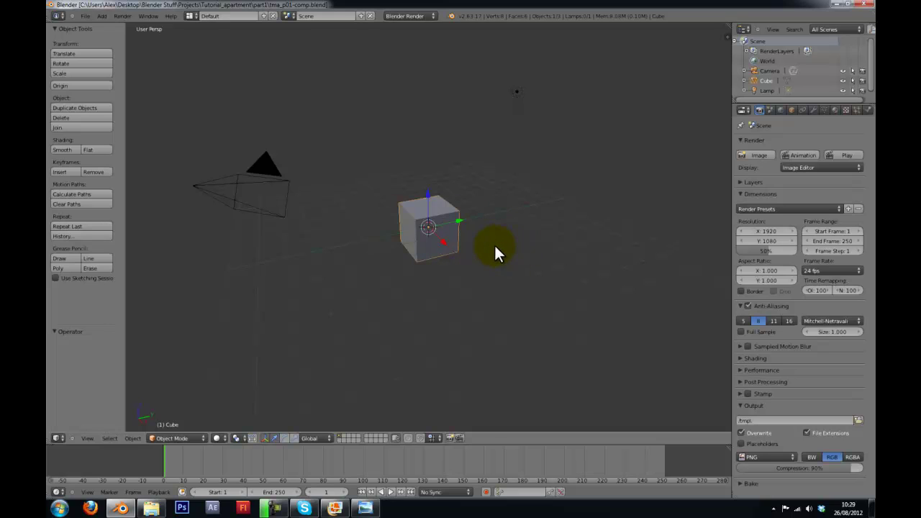
key(ctrl+s)
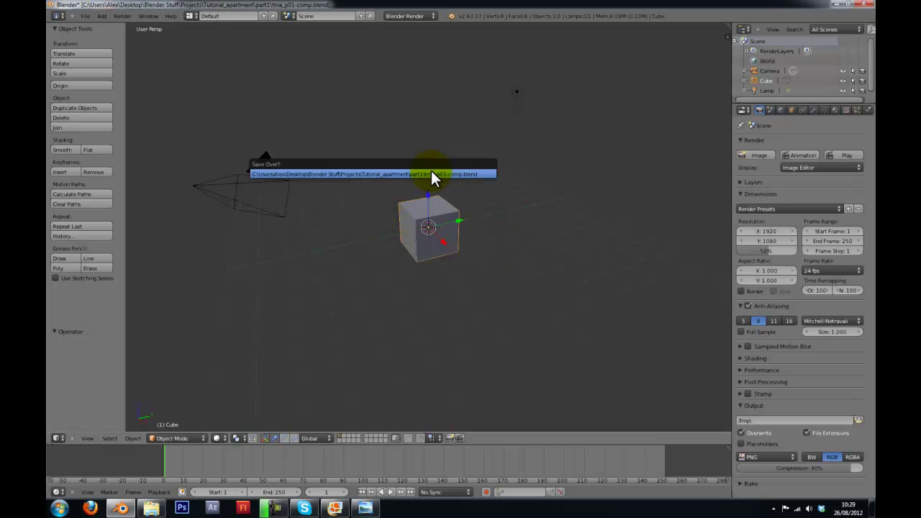
click(431, 173)
middle_drag(429, 271, 397, 256)
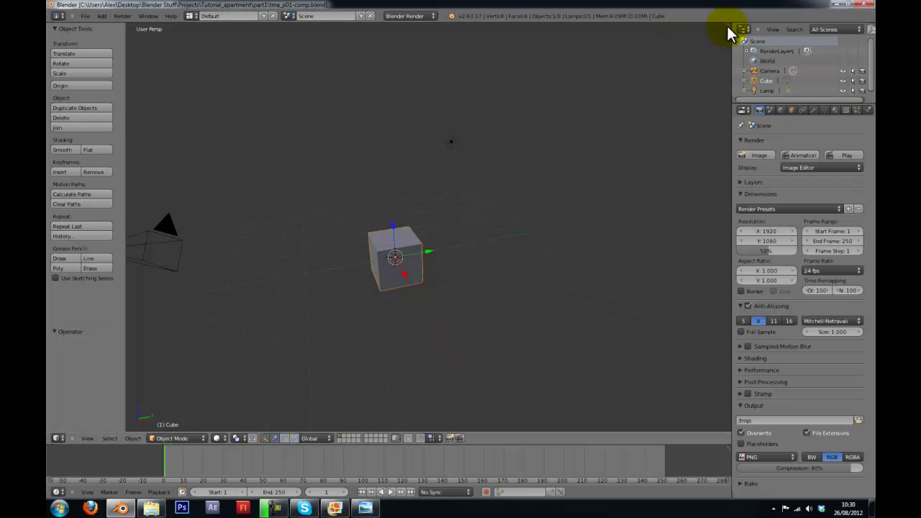
Split the 3D view vertically and make the new area a UV/Image Editor.
drag(728, 33, 426, 51)
click(437, 438)
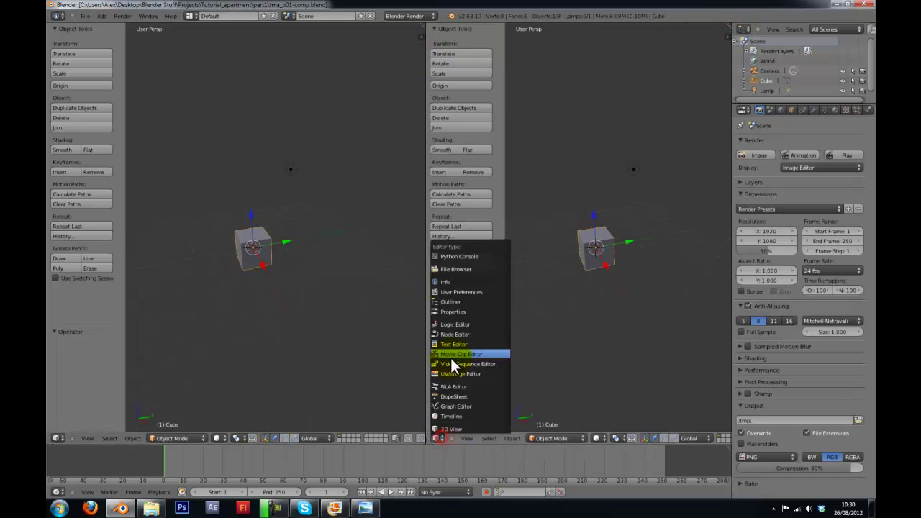
click(450, 373)
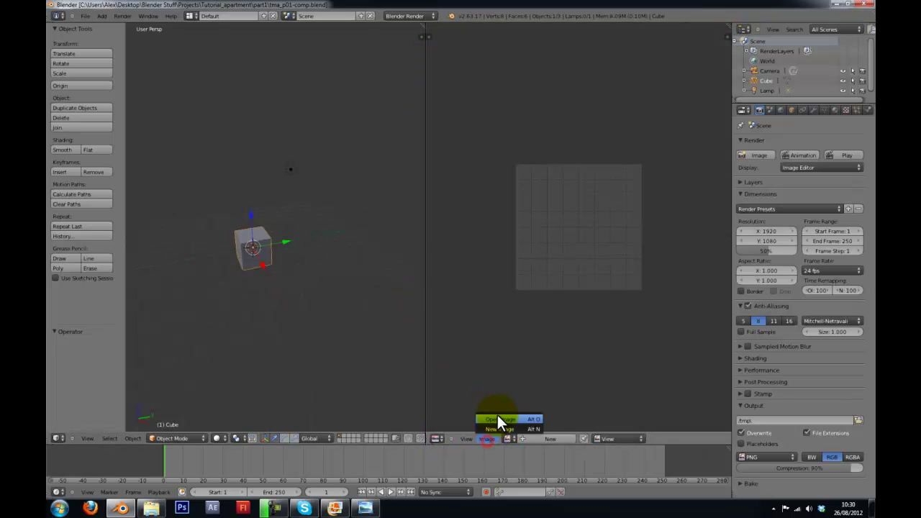
Open Modern_Apartment.png from the Modern Apartment project folder as the reference image.
click(496, 418)
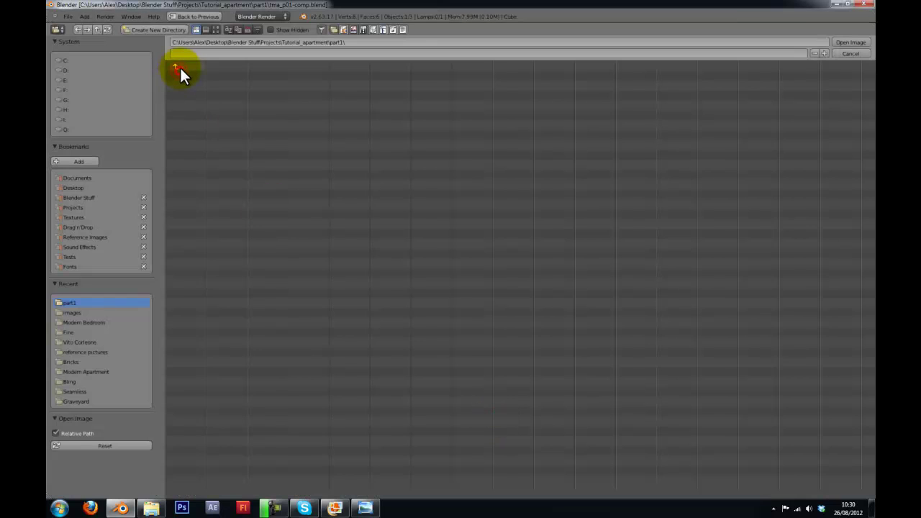
click(179, 67)
click(179, 67)
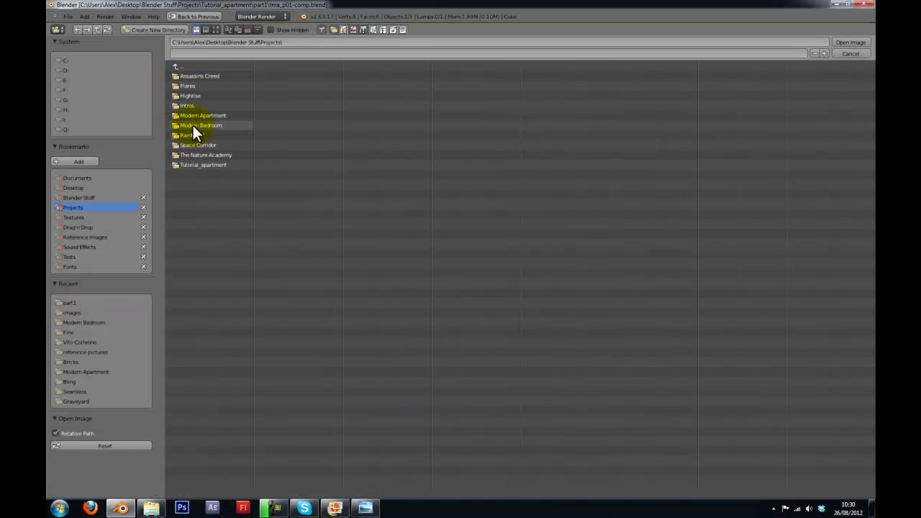
click(193, 126)
click(179, 67)
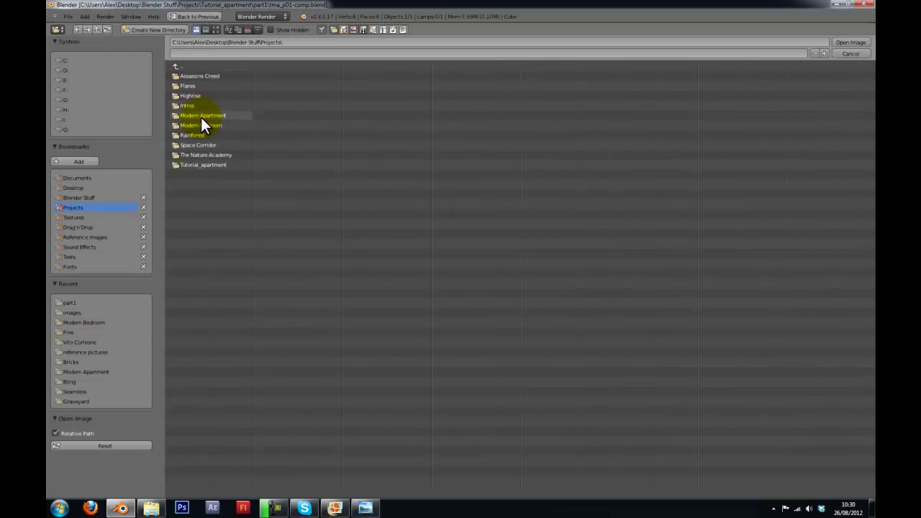
click(200, 115)
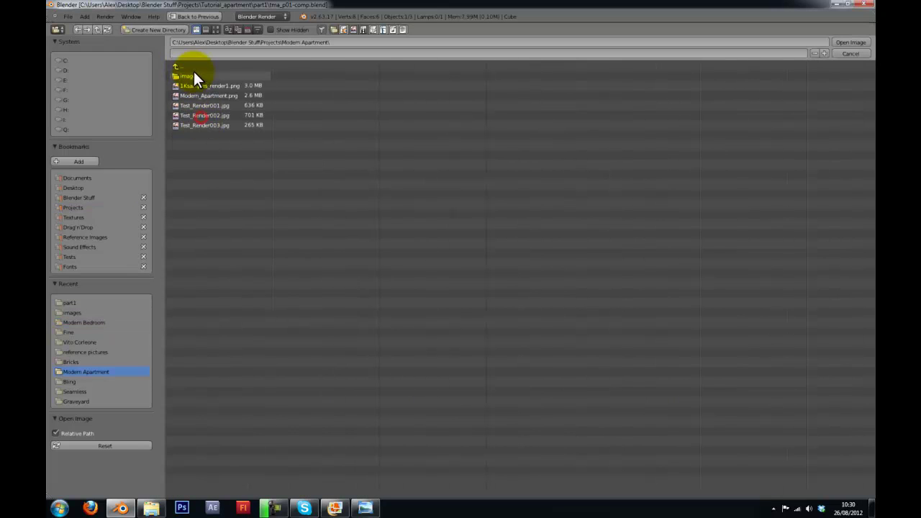
click(252, 94)
click(849, 42)
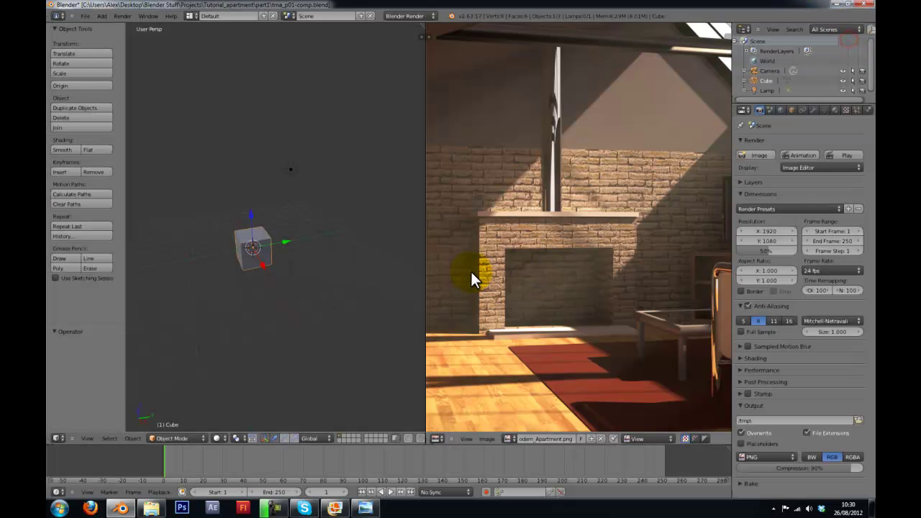
Examine the whole apartment reference image full-screen, then return to the split layout.
key(ctrl+Up)
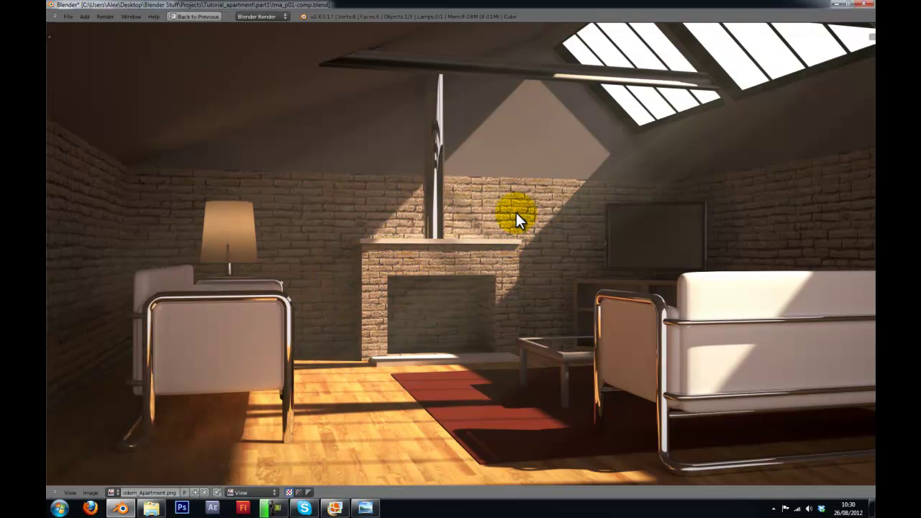
scroll(517, 212, down, 2)
scroll(477, 149, up, 1)
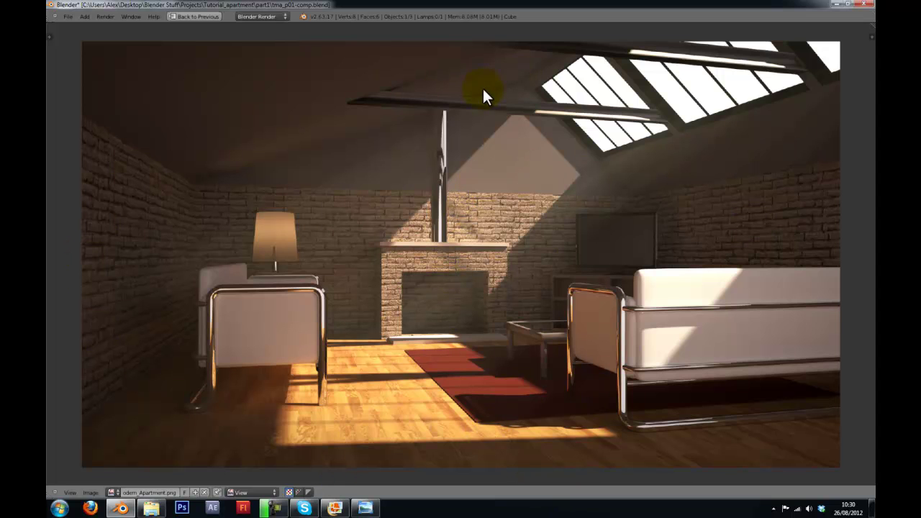
key(Escape)
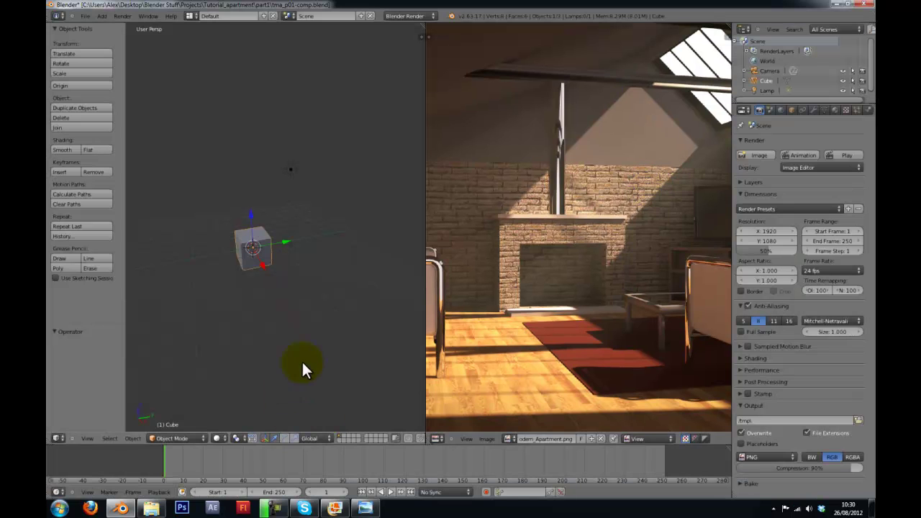
Merge the image area back into the 3D view and switch to the front orthographic view.
drag(425, 24, 478, 28)
middle_drag(226, 200, 355, 196)
key(KP_1)
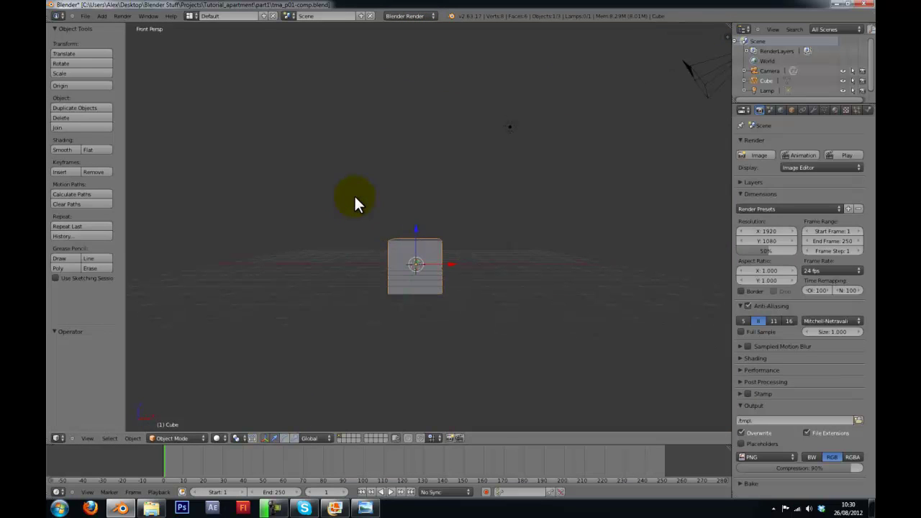
key(KP_5)
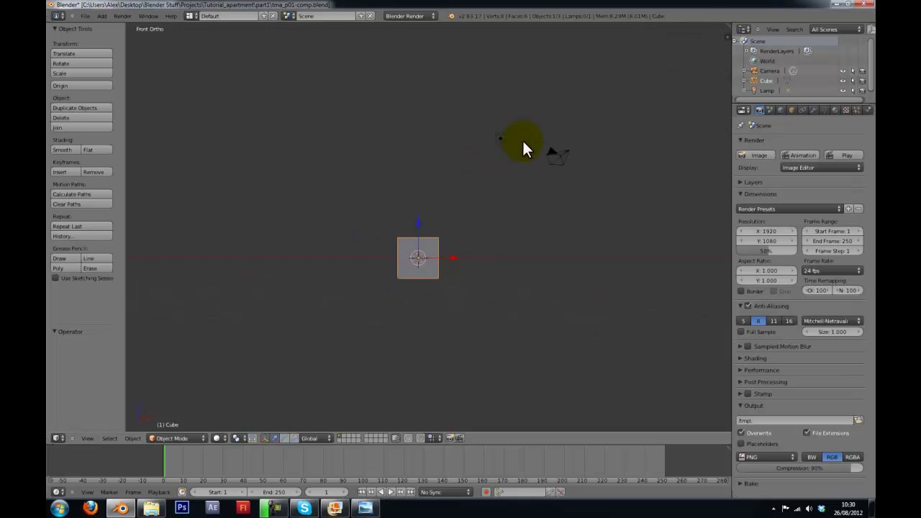
Add a centred vertical loop cut through the default cube in Edit Mode.
key(Tab)
scroll(504, 201, up, 4)
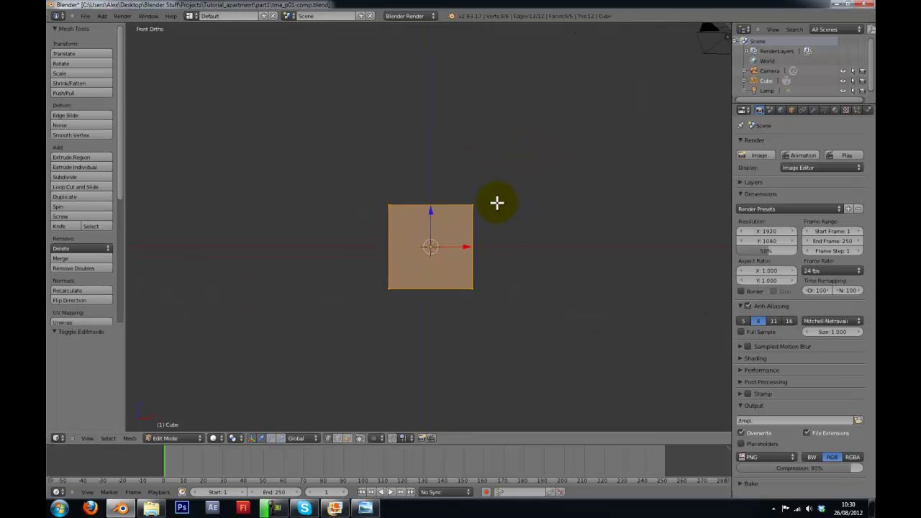
key(a)
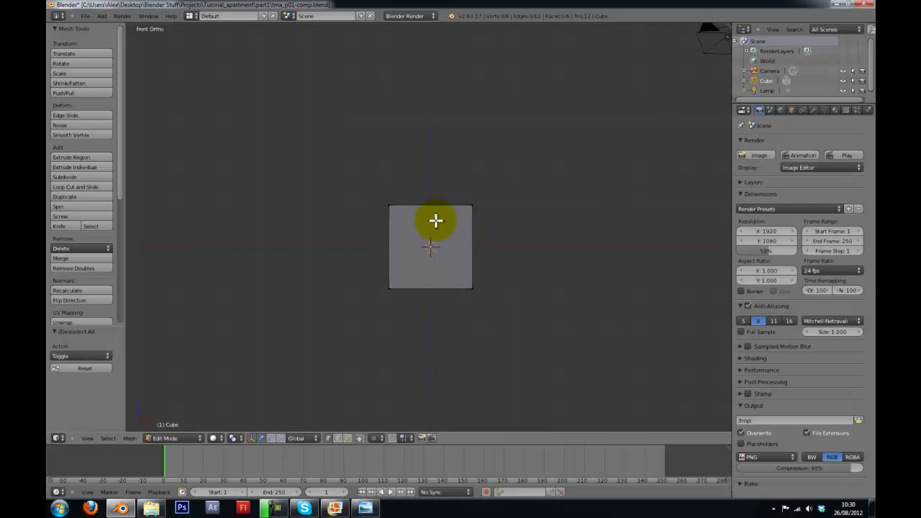
key(ctrl+r)
click(430, 203)
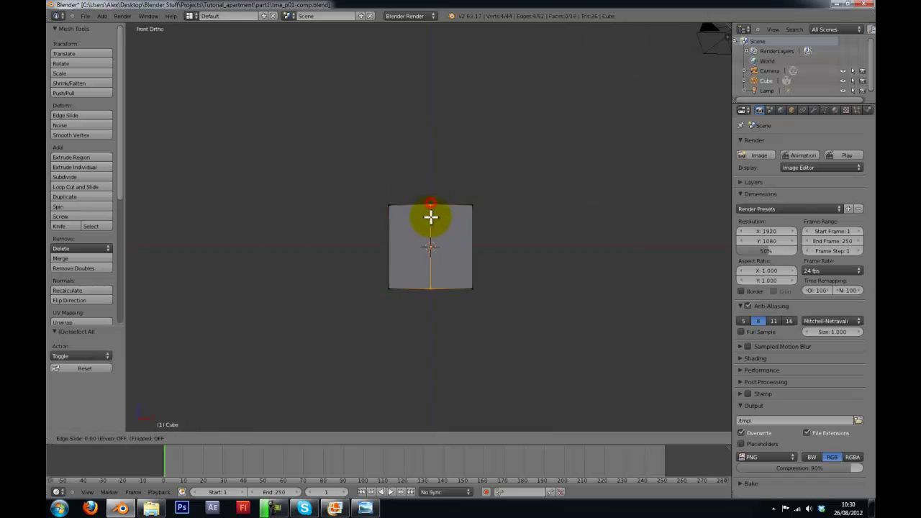
right_click(436, 220)
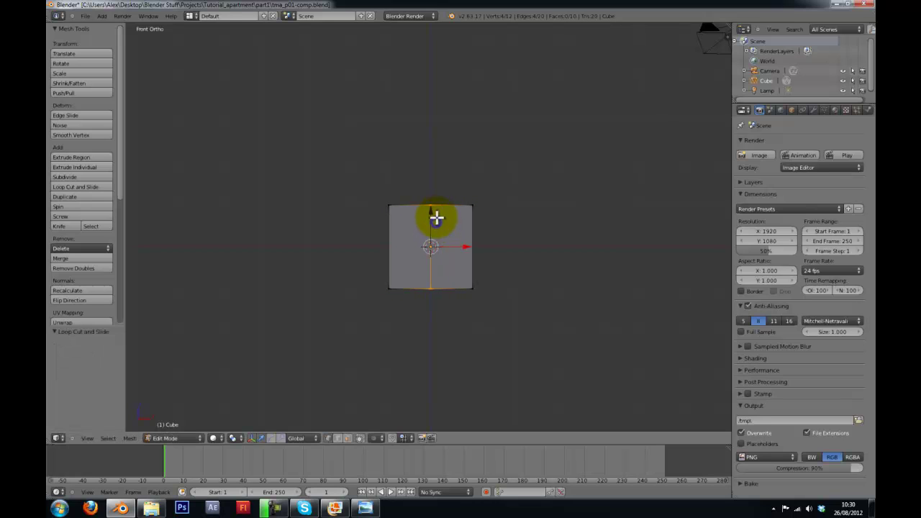
Move the new edge loop about 0.4 units along the positive X axis.
key(g)
key(x)
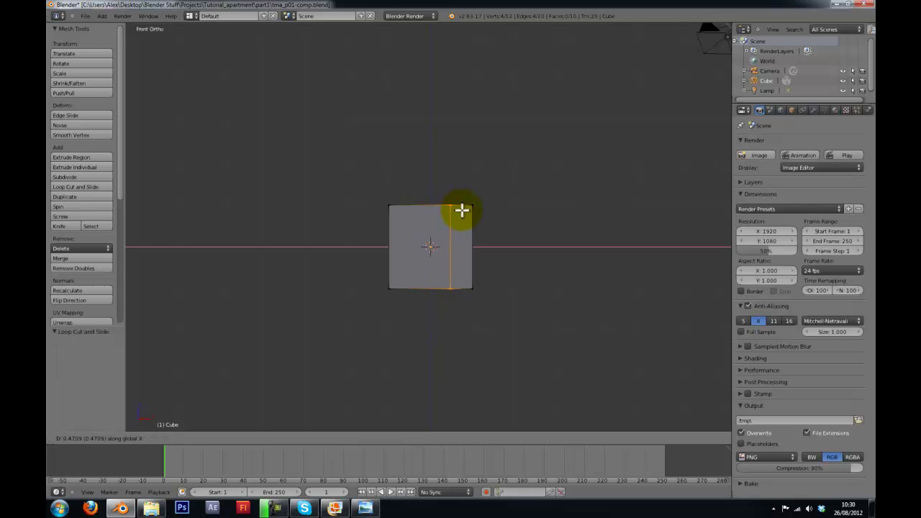
click(458, 206)
Raise the top vertices of the new edge loop about 0.6 units along Z to form a roof ridge.
key(a)
key(b)
drag(456, 196, 443, 214)
key(g)
key(z)
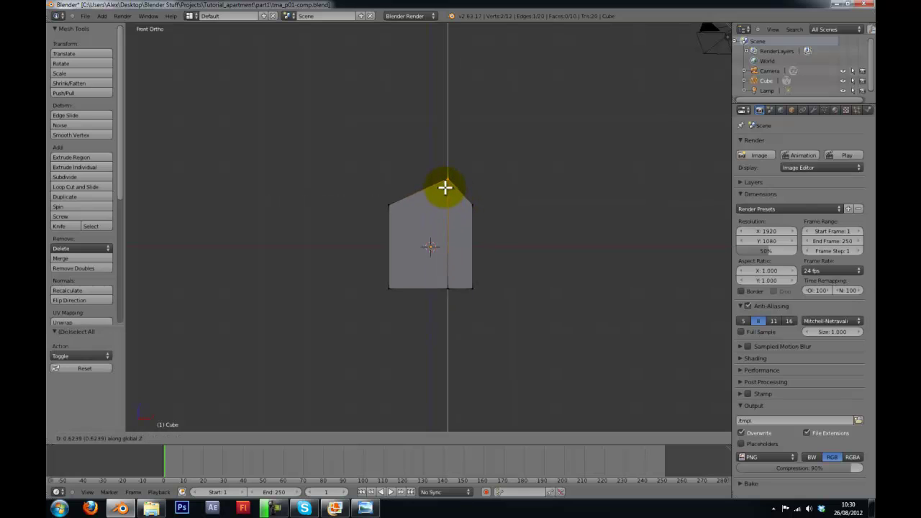
click(444, 190)
key(a)
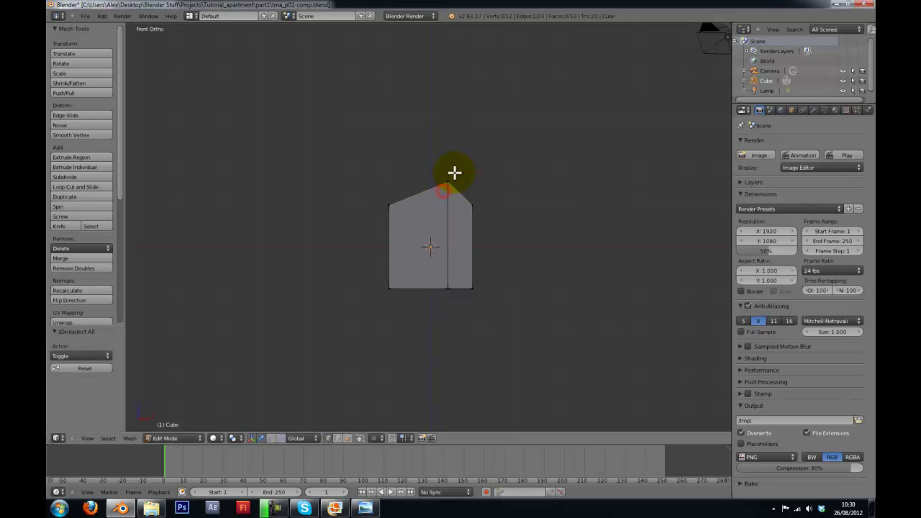
Shift the ridge loop and the left side of the house shape slightly along negative X.
key(b)
drag(454, 164, 351, 318)
key(g)
key(x)
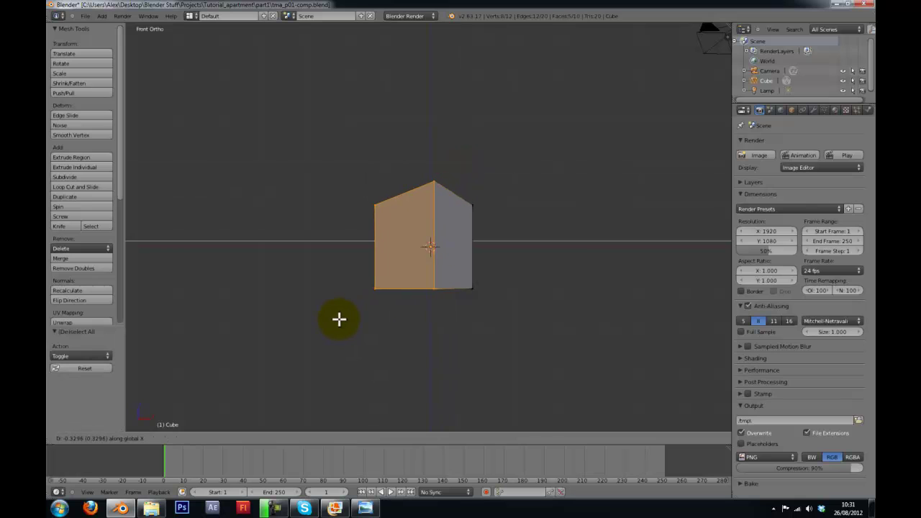
click(346, 313)
key(a)
key(b)
drag(395, 186, 367, 220)
key(g)
key(x)
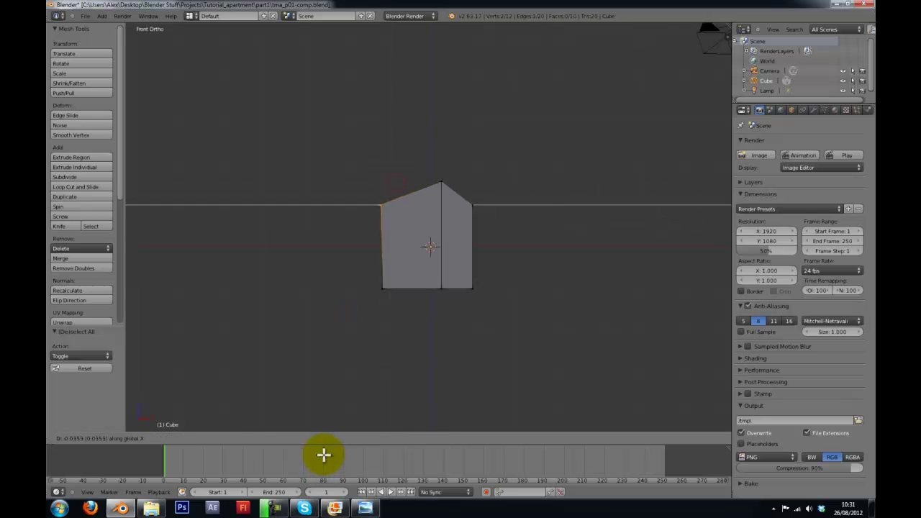
right_click(332, 437)
Move the left wall's vertices outward along negative X to widen the room.
key(b)
drag(382, 185, 350, 319)
key(b)
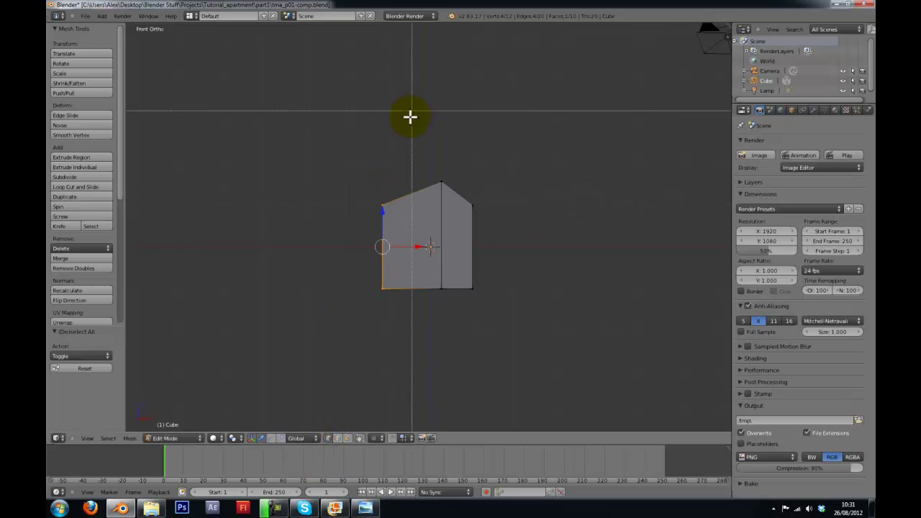
right_click(408, 120)
key(g)
key(x)
click(382, 122)
Move the right wall slightly outward along X and raise the roof ridge 0.388 units along Z.
key(a)
key(b)
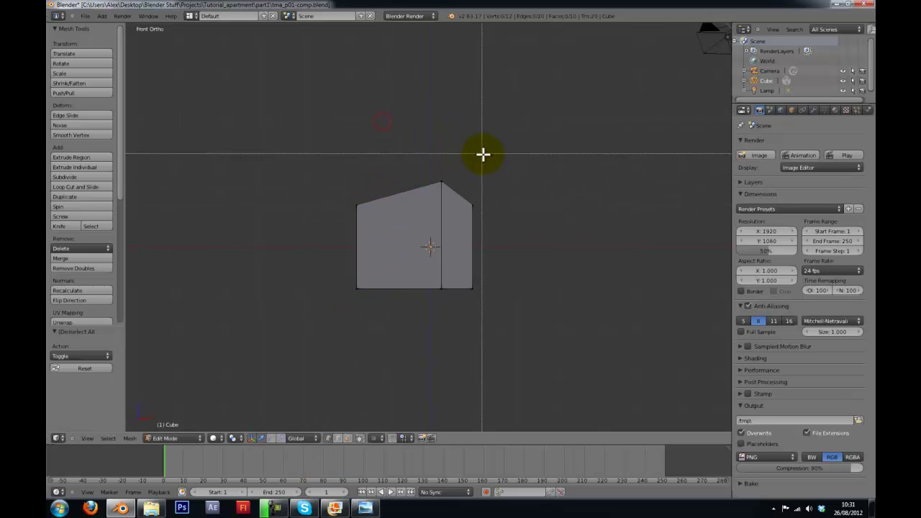
drag(488, 154, 454, 379)
key(g)
key(z)
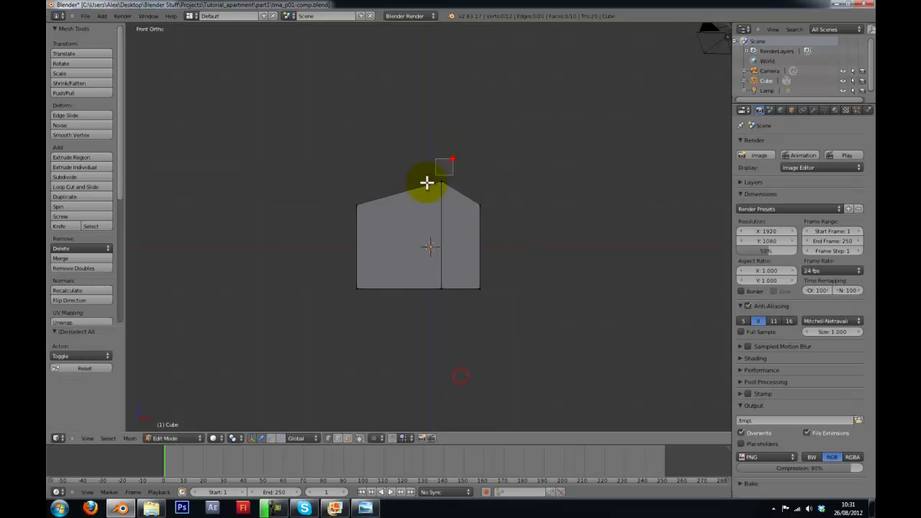
click(417, 169)
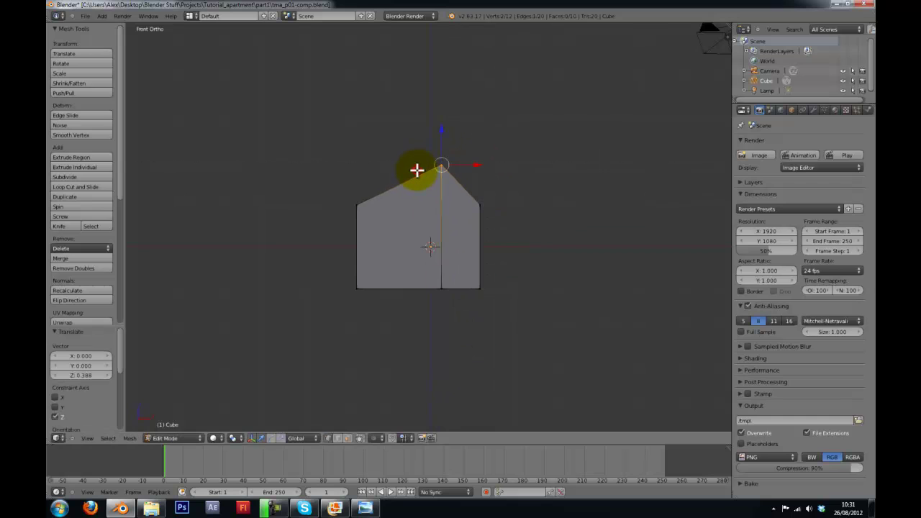
Delete the four faces closing the front and back gable ends in face select mode.
middle_drag(417, 169, 361, 429)
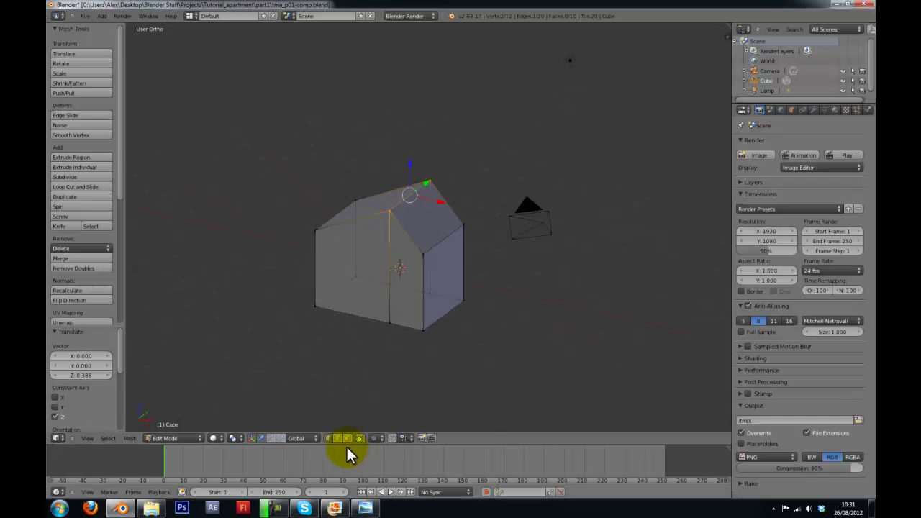
click(347, 438)
click(400, 278)
shift+click(359, 266)
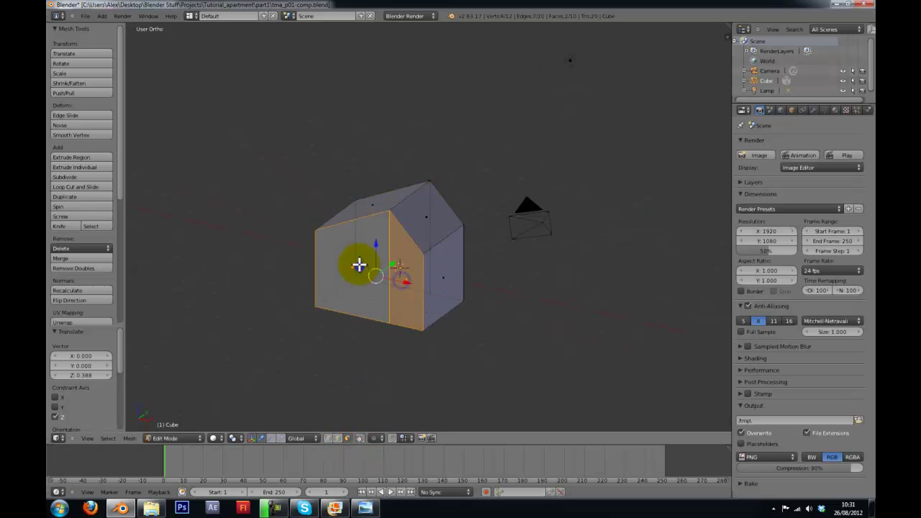
shift+right_click(450, 256)
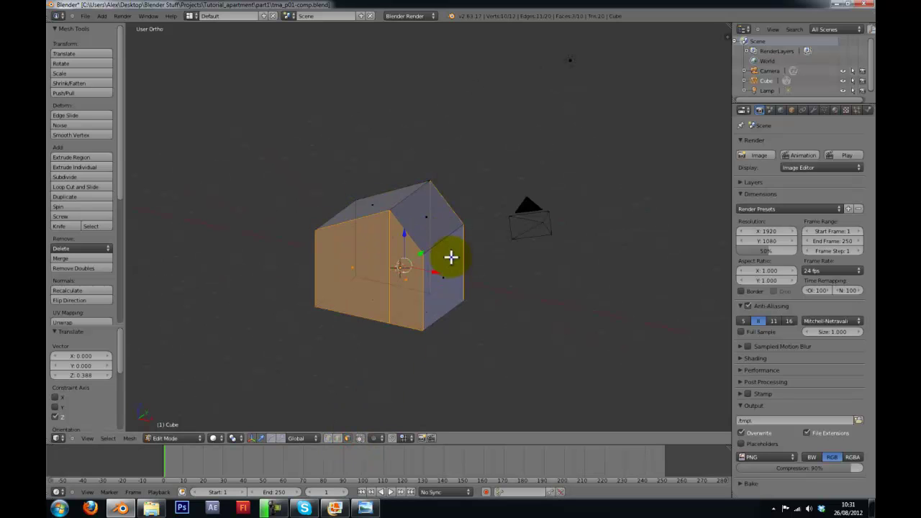
shift+right_click(393, 241)
key(x)
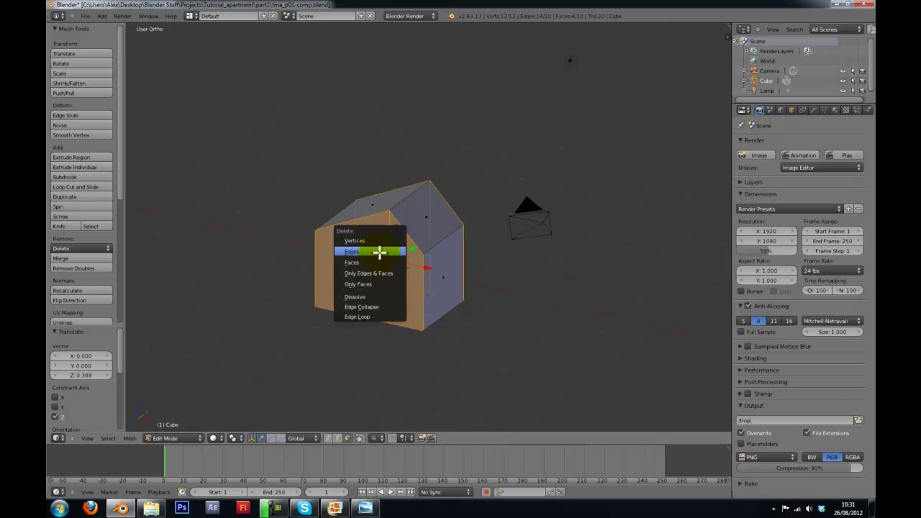
click(380, 262)
middle_drag(380, 262, 483, 228)
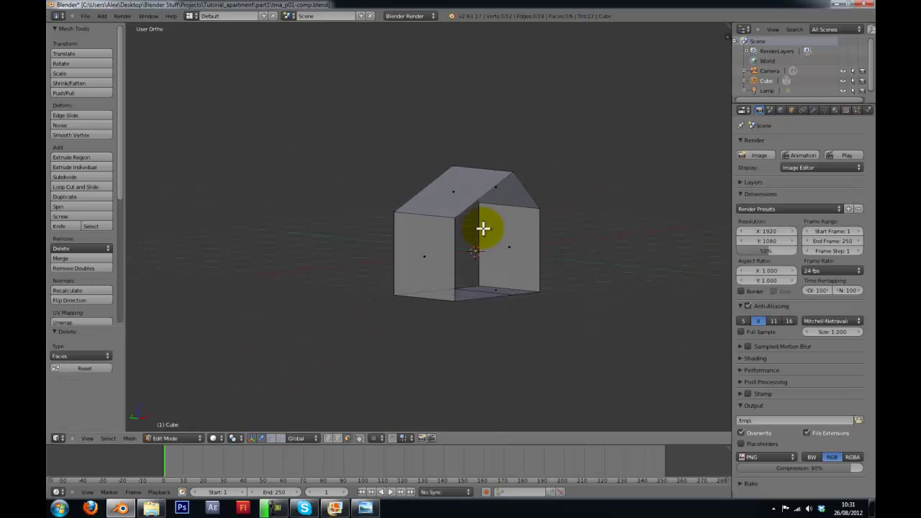
Move the whole mesh up 1 unit along Z in front wireframe view so the floor sits on the object origin.
key(KP_1)
key(z)
key(a)
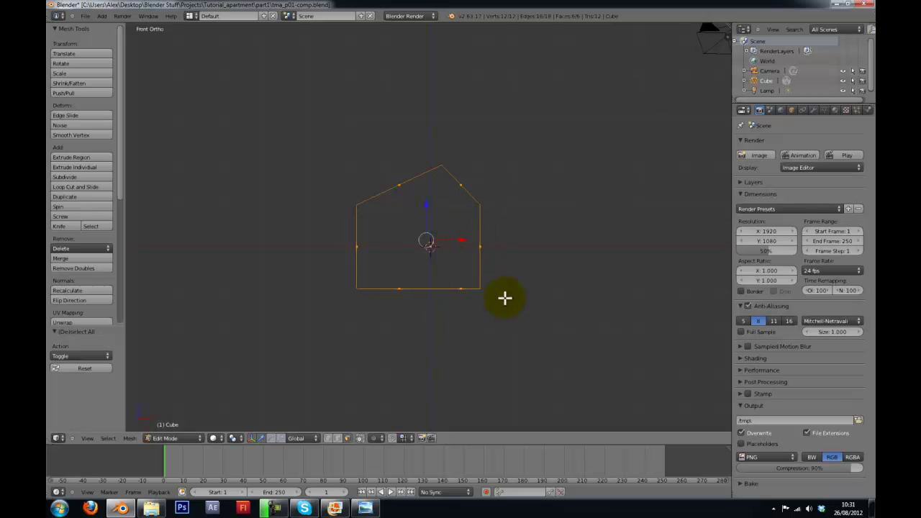
key(g)
key(z)
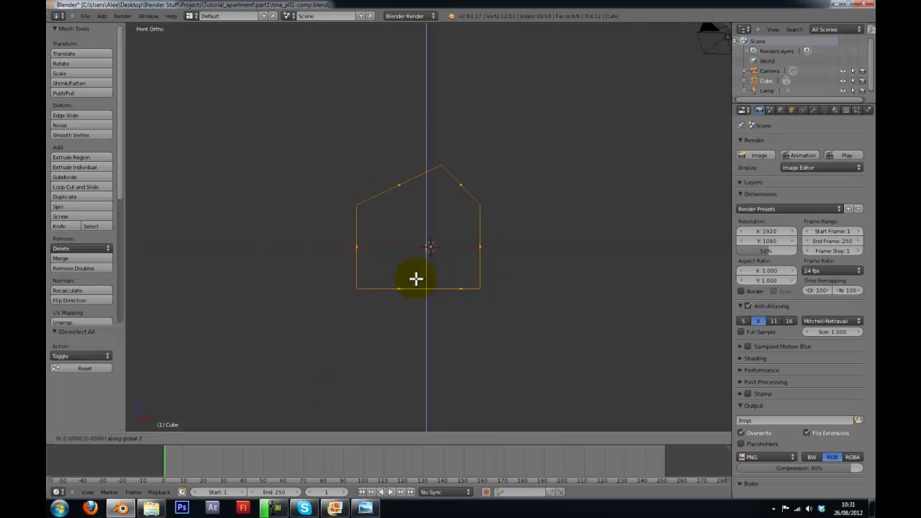
click(423, 238)
scroll(442, 283, up, 6)
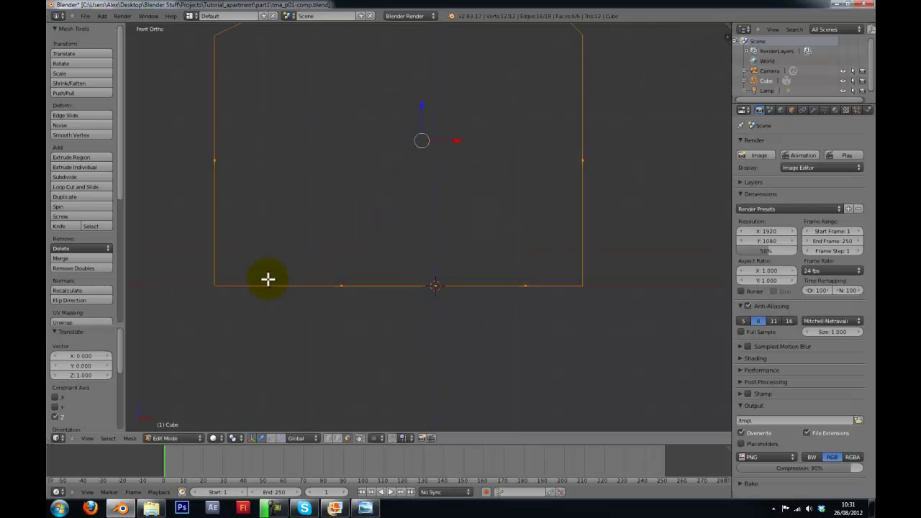
middle_drag(632, 257, 372, 295)
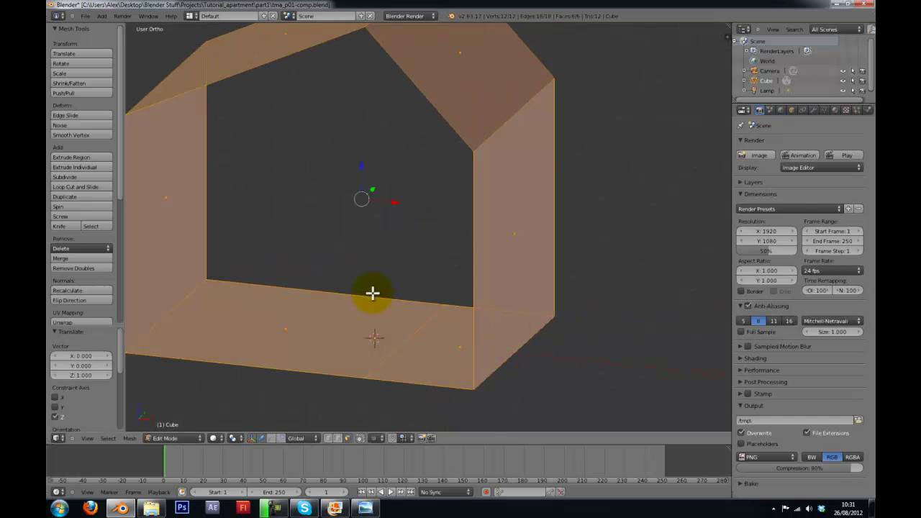
scroll(388, 302, down, 2)
key(g)
key(x)
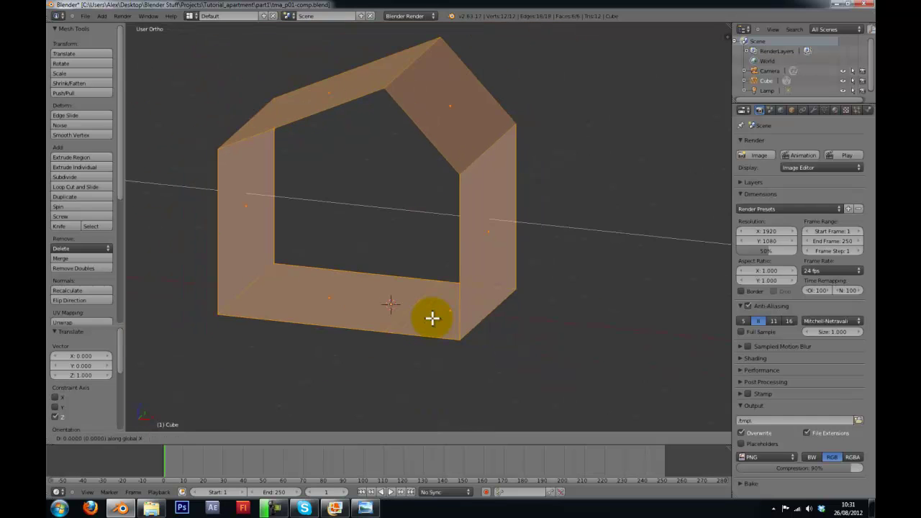
right_click(443, 322)
Scale the room object by a factor of 2 in Object Mode.
middle_drag(418, 193, 483, 242)
scroll(461, 198, down, 4)
key(Tab)
key(s)
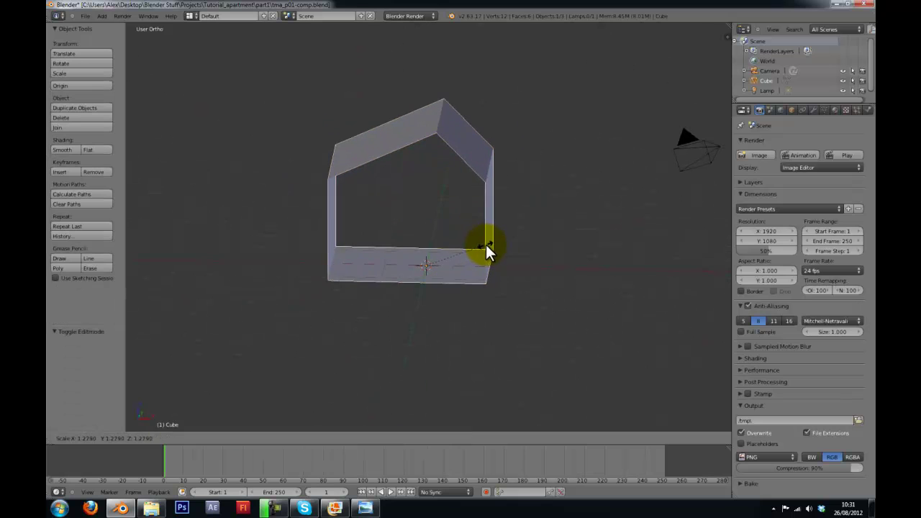
key(2)
key(Return)
Lower the roof vertices along Z in Edit Mode to shorten the side walls, then return to Object Mode.
middle_drag(518, 238, 433, 200)
key(KP_1)
key(Tab)
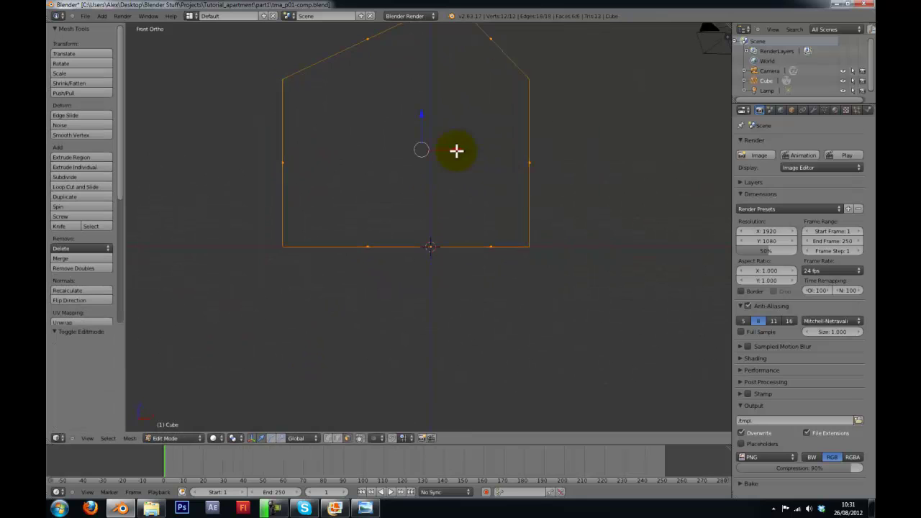
scroll(518, 93, down, 3)
key(a)
key(b)
drag(518, 80, 367, 132)
key(g)
key(z)
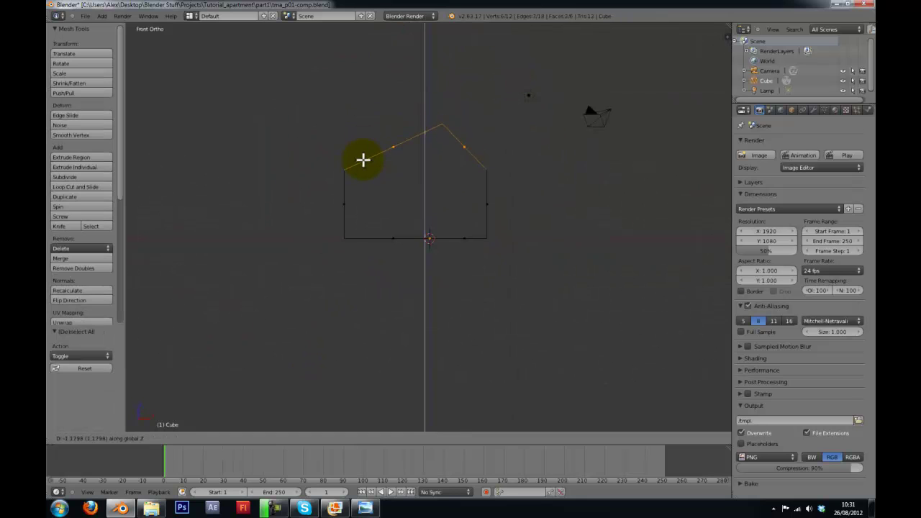
click(367, 177)
key(Tab)
Add an Array modifier to the room object.
middle_drag(370, 182, 480, 200)
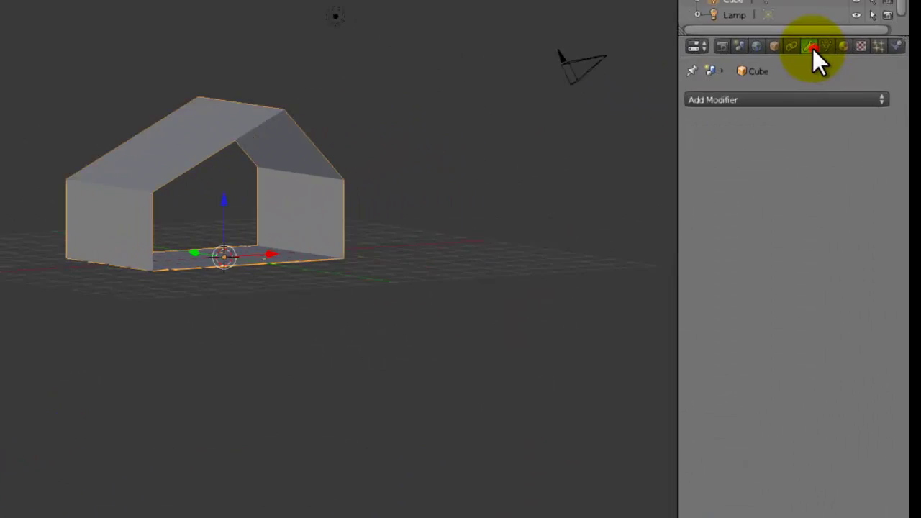
click(770, 100)
click(561, 135)
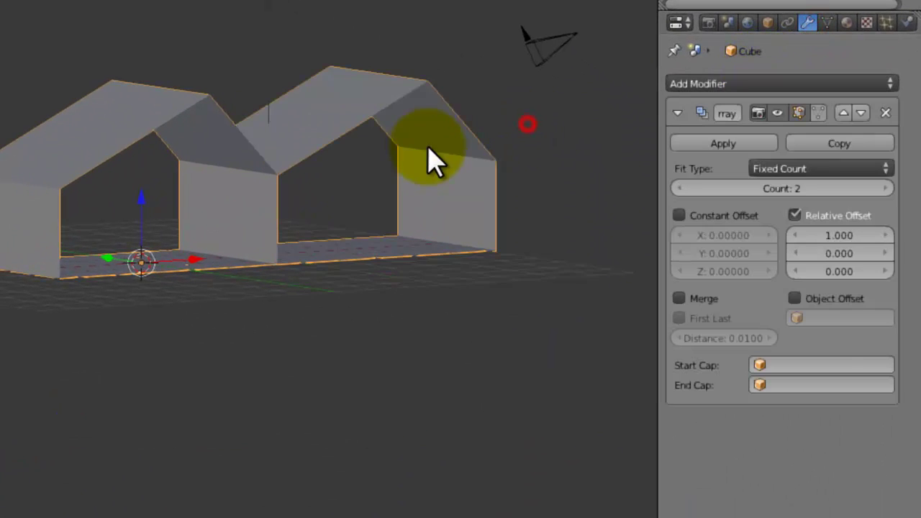
Set the array's relative offset to 0 in X and 1 in Y, with a count of 3.
middle_drag(432, 162, 401, 215)
click(849, 235)
text(0)
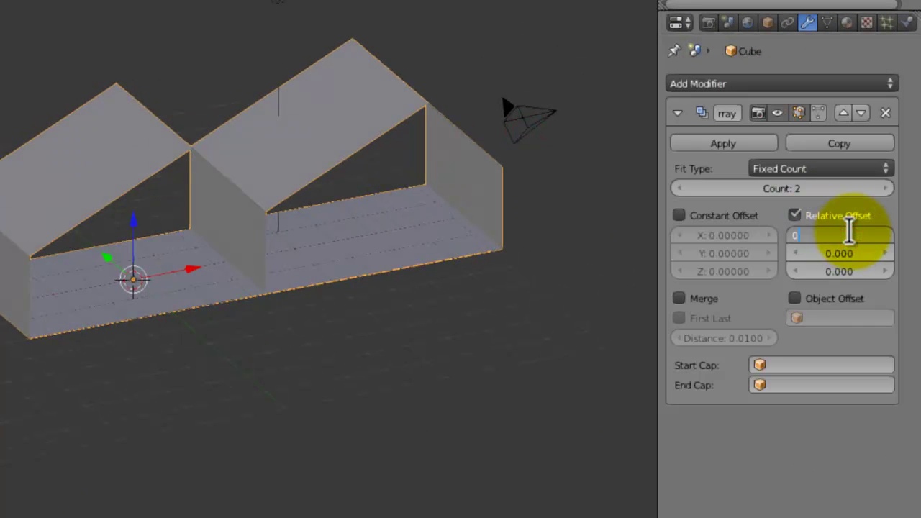
key(Tab)
text(1)
key(Return)
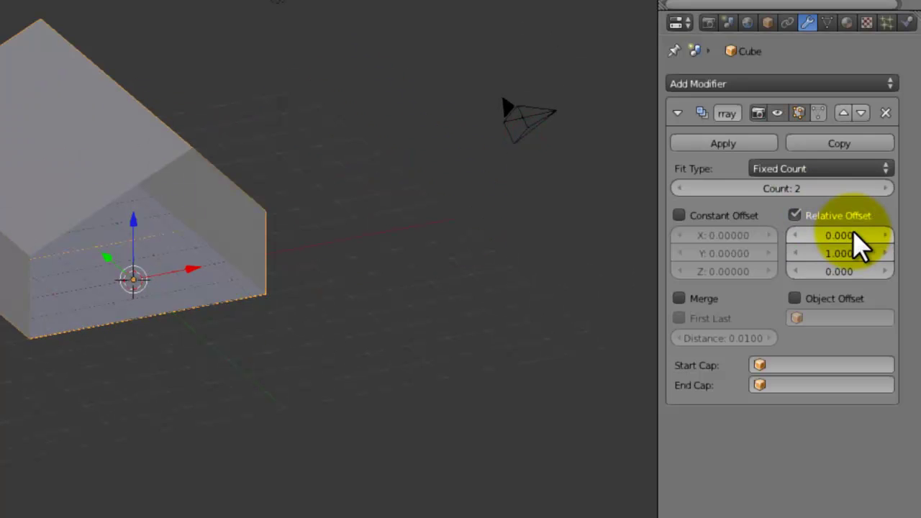
click(882, 188)
Move the base segment's inner end vertices along Y to halve its depth, then leave Edit Mode.
middle_drag(432, 158, 162, 135)
key(Tab)
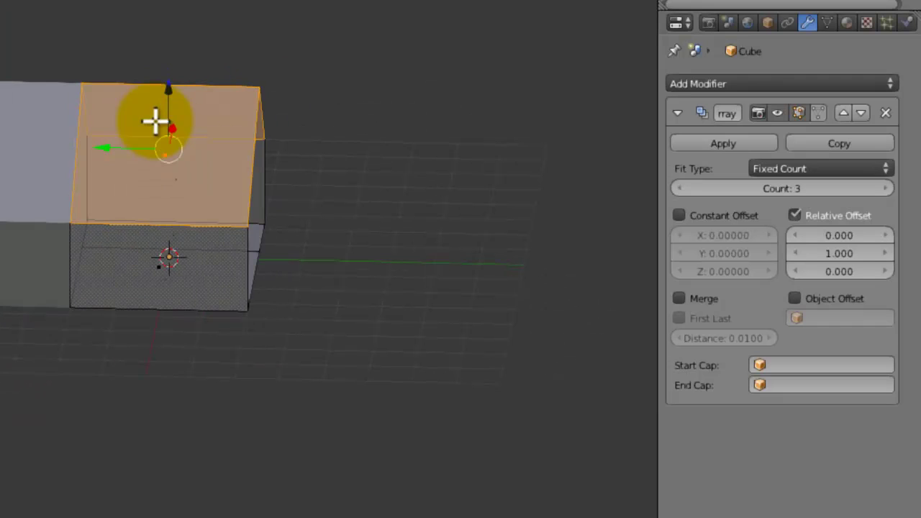
key(ctrl+Tab)
key(a)
key(b)
drag(115, 34, 4, 338)
key(g)
key(x)
click(32, 363)
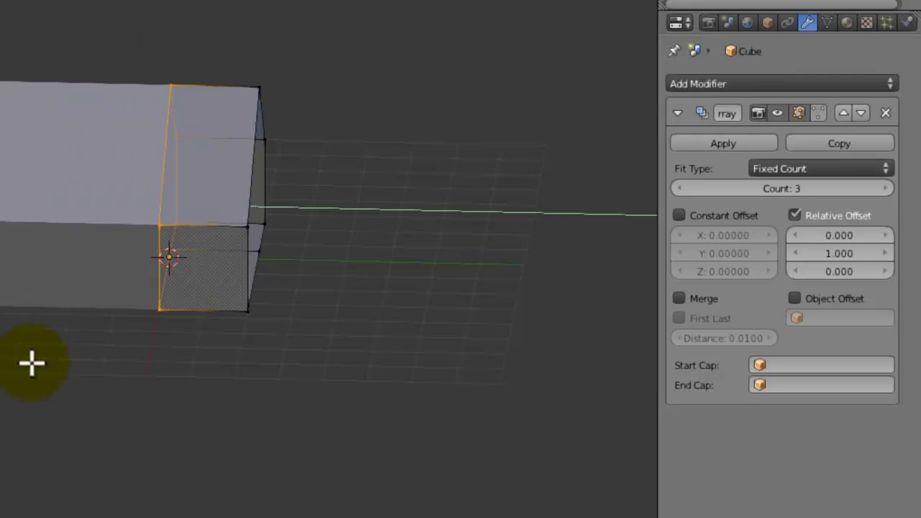
middle_drag(345, 277, 144, 266)
key(Tab)
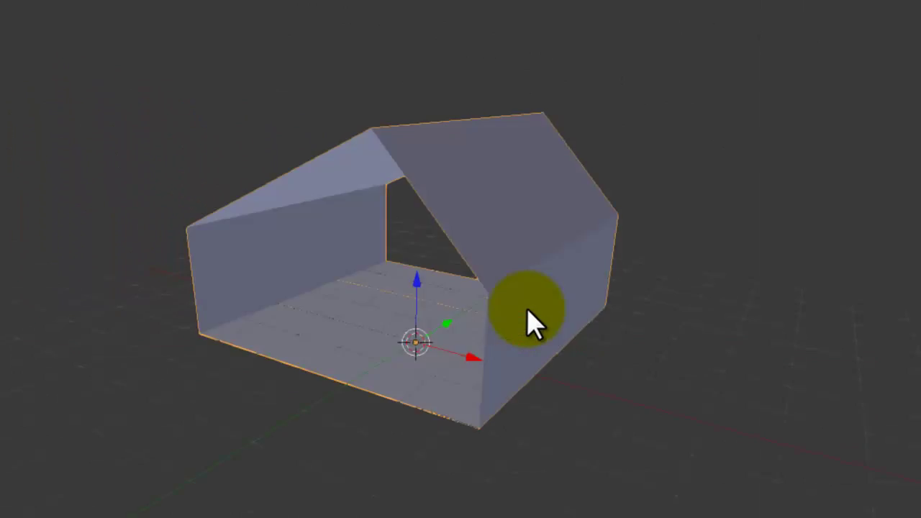
Switch to the front view and save over the existing tma_p01-comp.blend file.
key(KP_1)
key(ctrl+s)
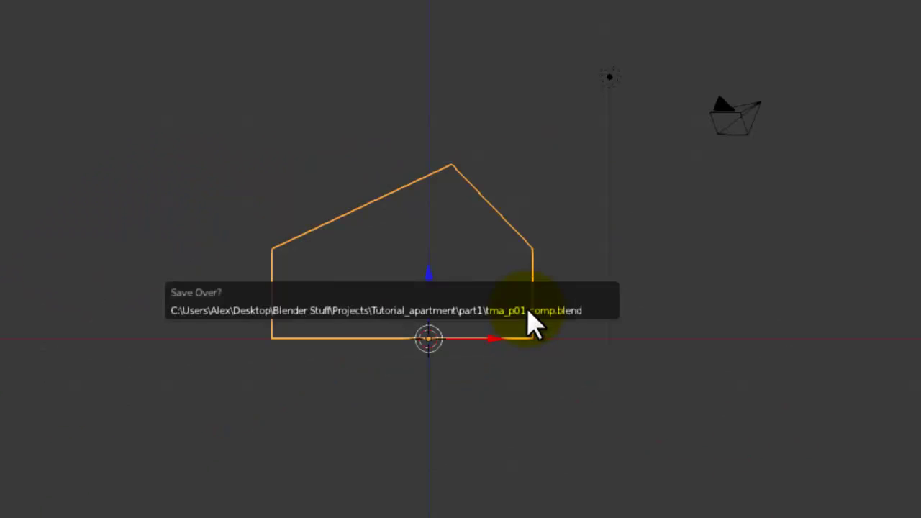
click(528, 323)
key(ctrl+s)
click(468, 251)
Add a loop cut around the base room segment and slide it close to the open front end.
middle_drag(469, 251, 461, 337)
key(Tab)
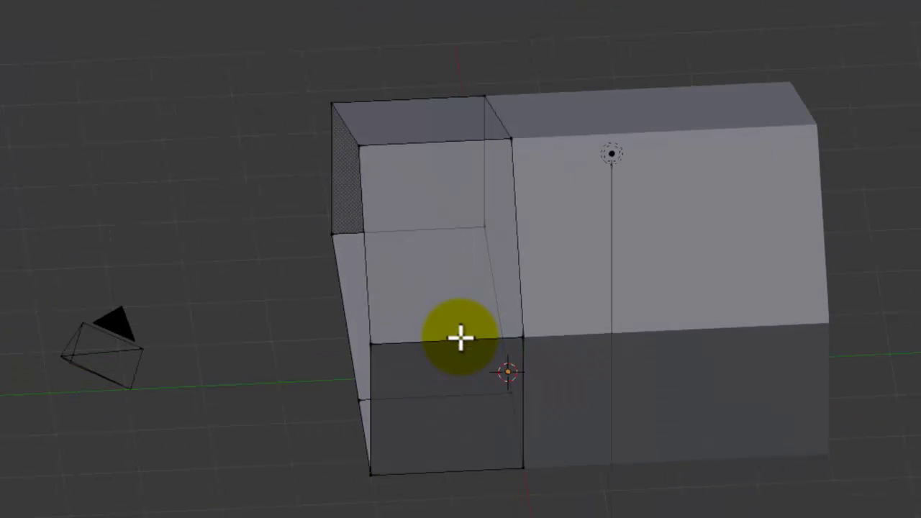
middle_drag(530, 173, 507, 184)
scroll(508, 184, up, 1)
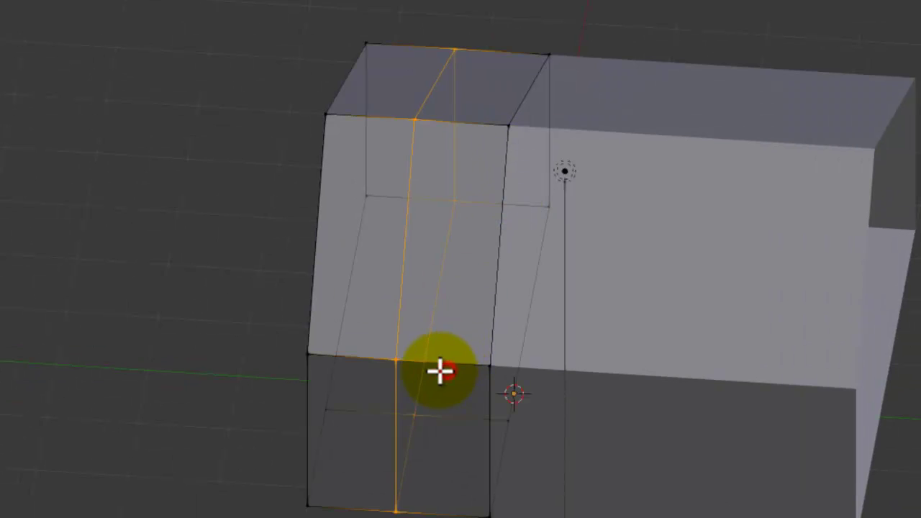
drag(440, 371, 387, 365)
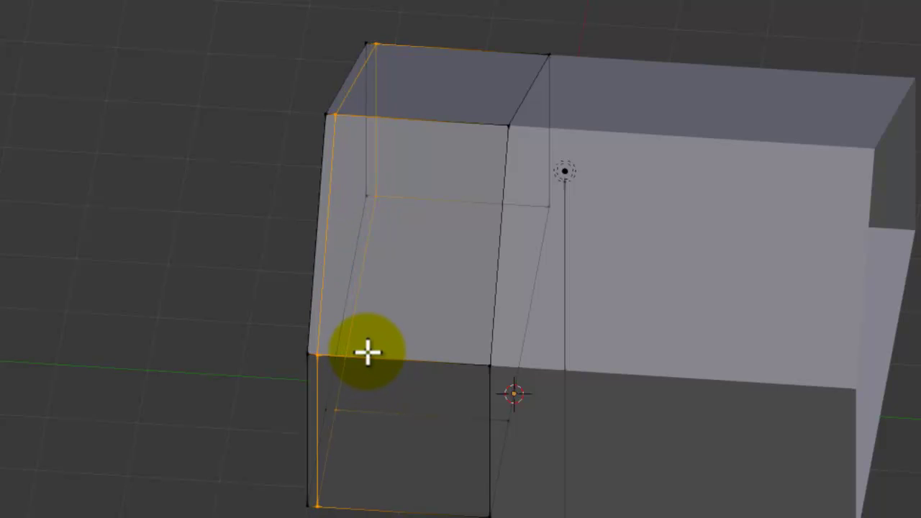
click(367, 351)
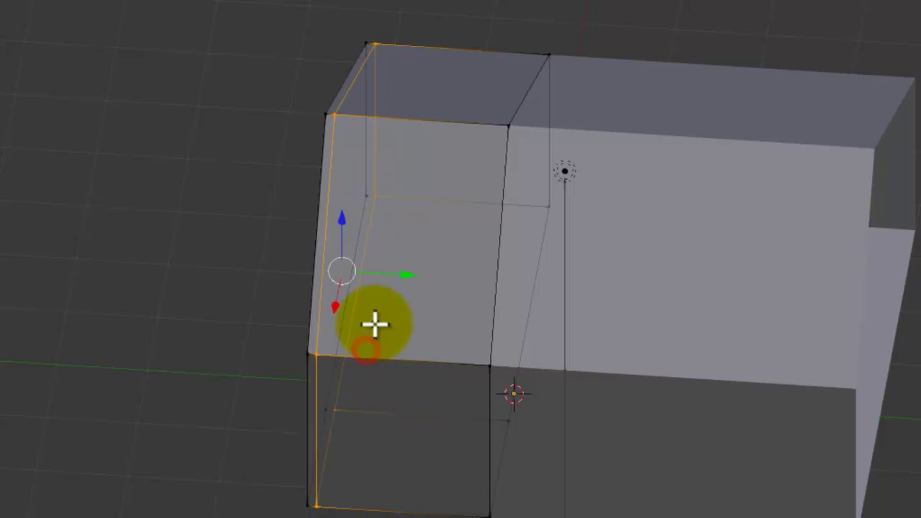
Add two loop cuts across the base segment's steeper roof slope, one close to the eave and one close to the ridge.
key(a)
middle_drag(534, 314, 585, 307)
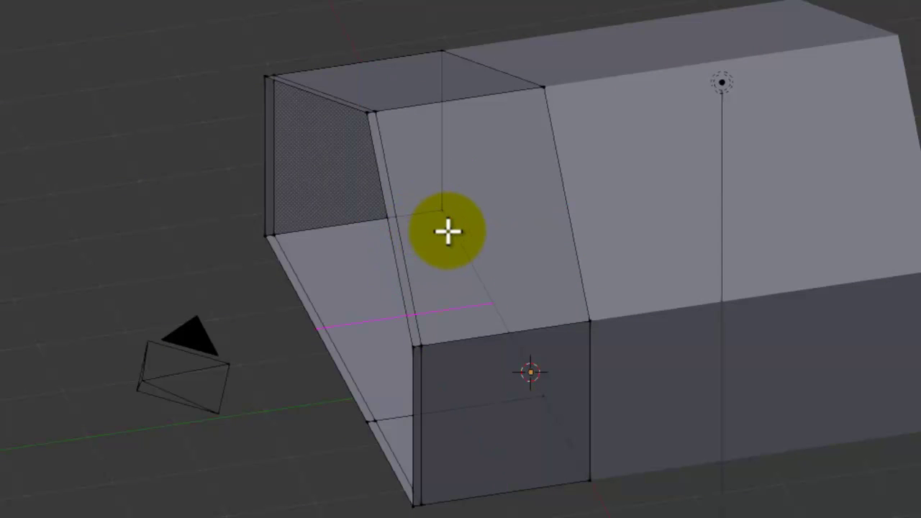
drag(402, 236, 409, 333)
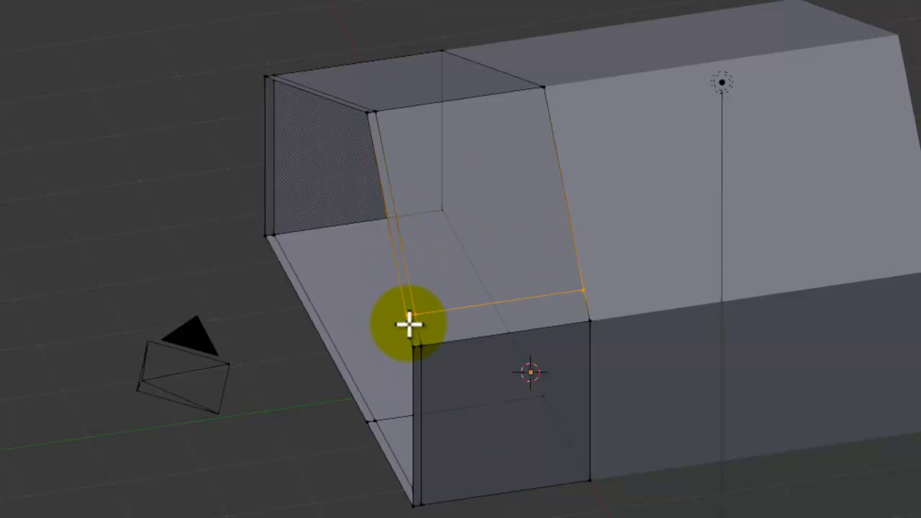
click(408, 323)
key(ctrl+r)
click(390, 260)
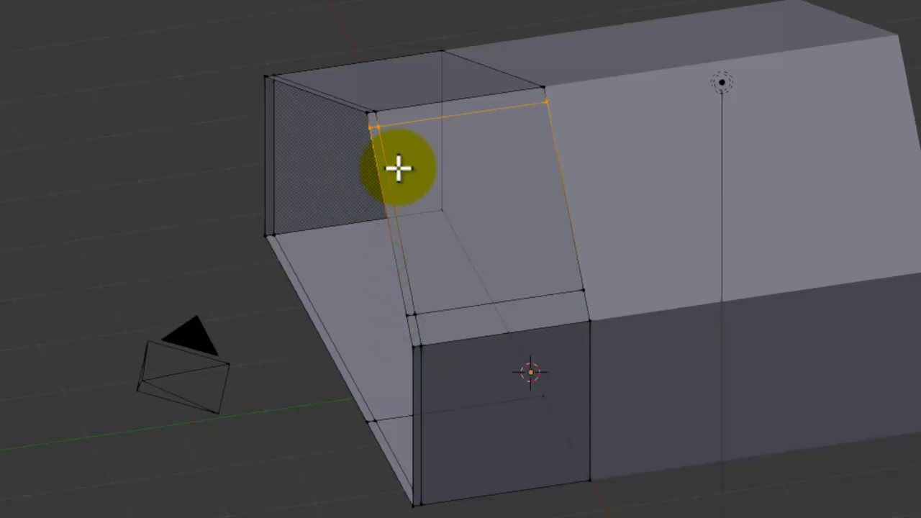
middle_drag(384, 190, 487, 143)
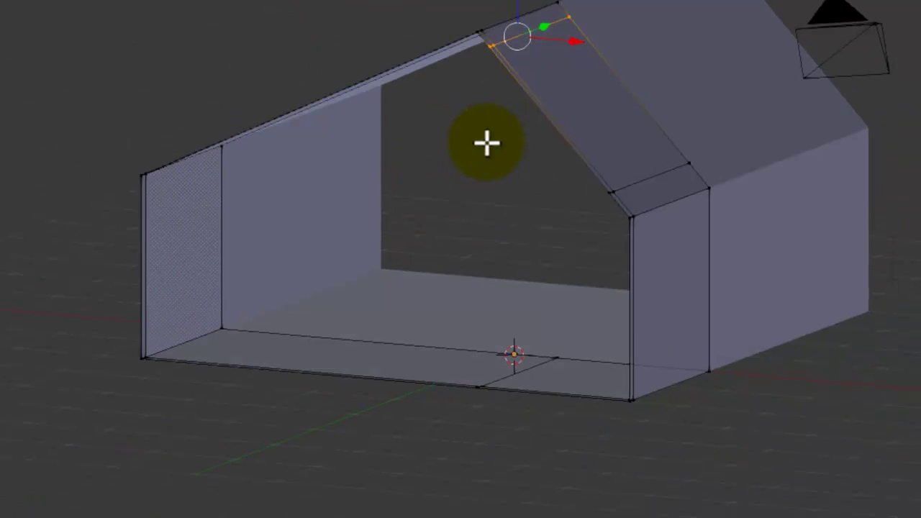
key(a)
shift+middle_drag(446, 218, 322, 339)
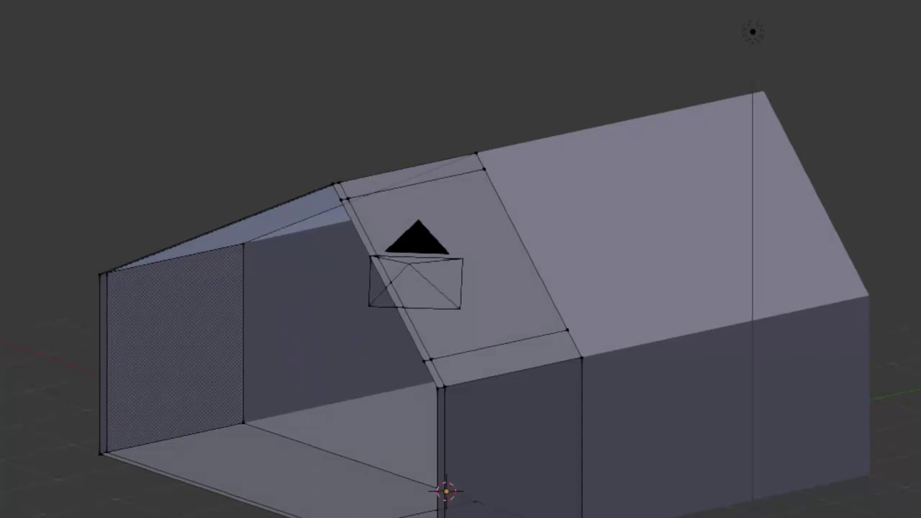
In face select mode, pick the large face between the steeper slope's loop cuts and extrude it slightly outward.
key(ctrl+Tab)
right_click(487, 273)
middle_drag(488, 272, 487, 288)
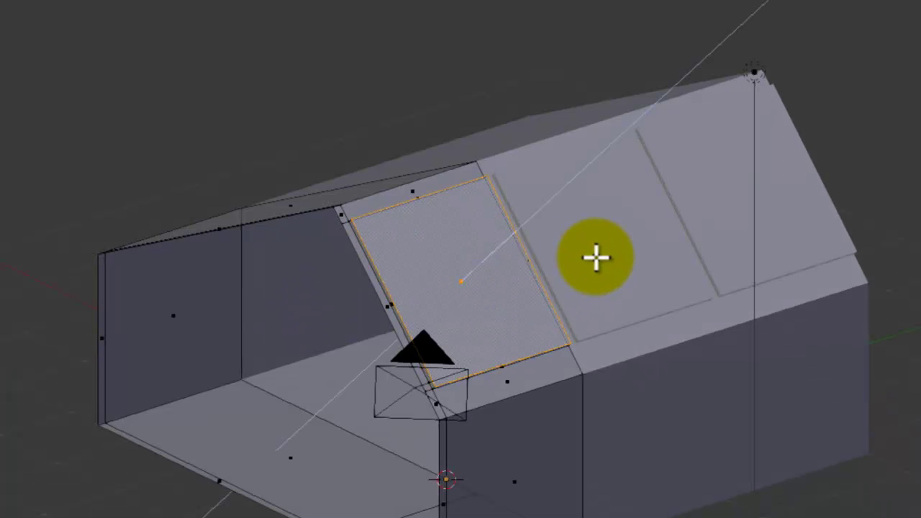
click(592, 249)
Inset the extruded roof face to form a narrow frame and delete the inner face to open a skylight.
middle_drag(592, 249, 669, 255)
scroll(709, 389, up, 2)
key(i)
click(746, 302)
key(x)
click(670, 255)
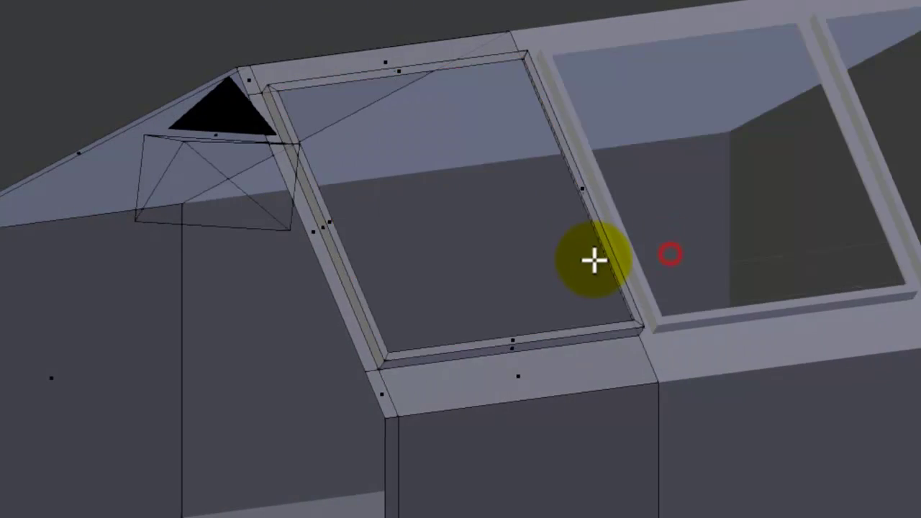
middle_drag(594, 261, 353, 376)
key(Tab)
scroll(563, 252, down, 3)
scroll(524, 290, up, 3)
scroll(501, 243, down, 4)
key(shift+a)
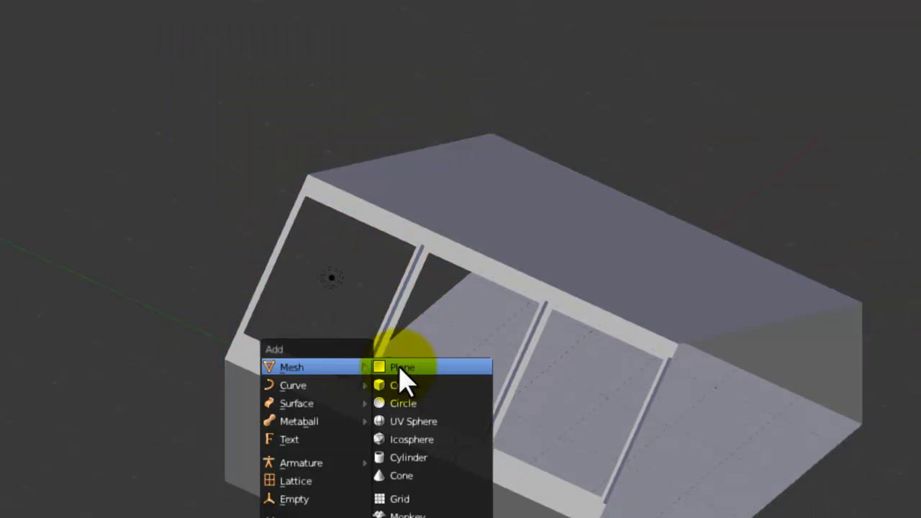
right_drag(603, 260, 724, 174)
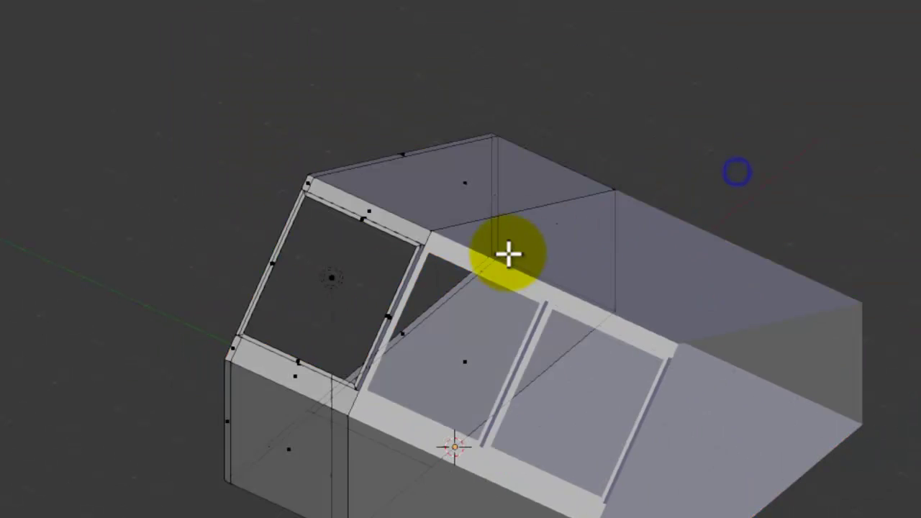
Add a cube to the room mesh in Edit Mode and move it along Y into the base segment.
middle_drag(508, 252, 551, 262)
key(shift+a)
click(544, 282)
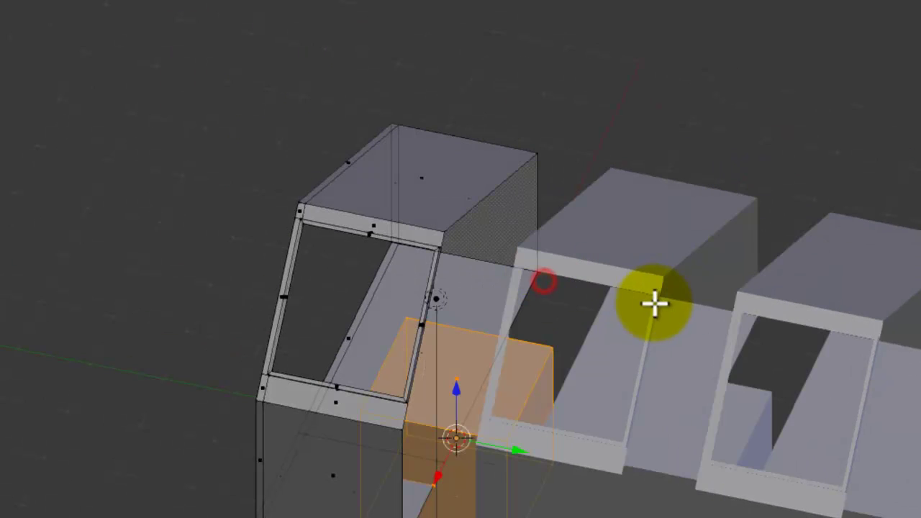
key(y)
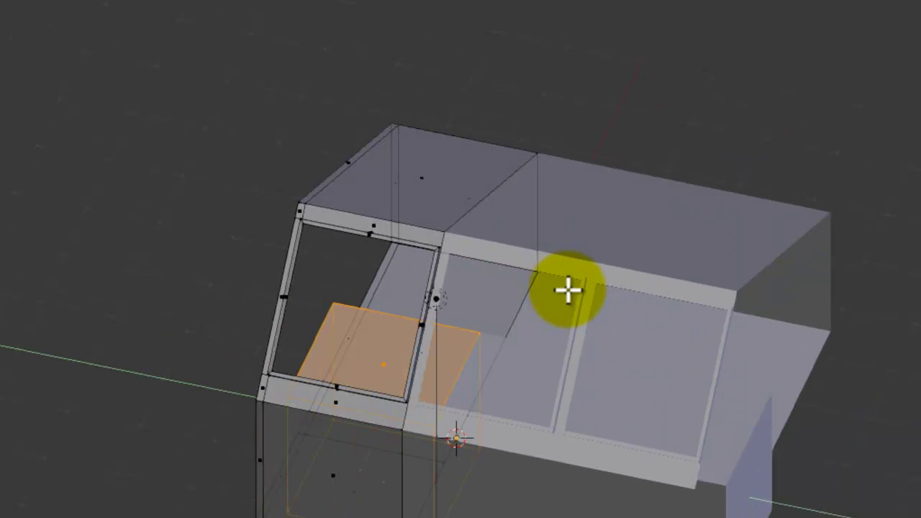
click(568, 290)
Scale the new cube down to a small block and raise it 0.944 along Z.
click(549, 423)
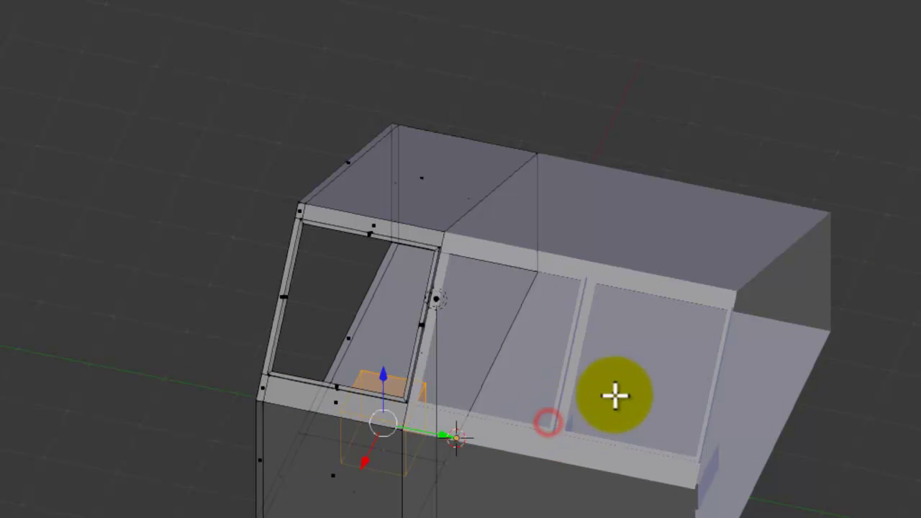
key(s)
click(440, 449)
middle_drag(481, 438, 697, 410)
key(s)
click(631, 427)
key(g)
key(z)
click(580, 373)
Stretch the small block along Z and scale it into a tall, thin bar longer than the skylight opening.
key(s)
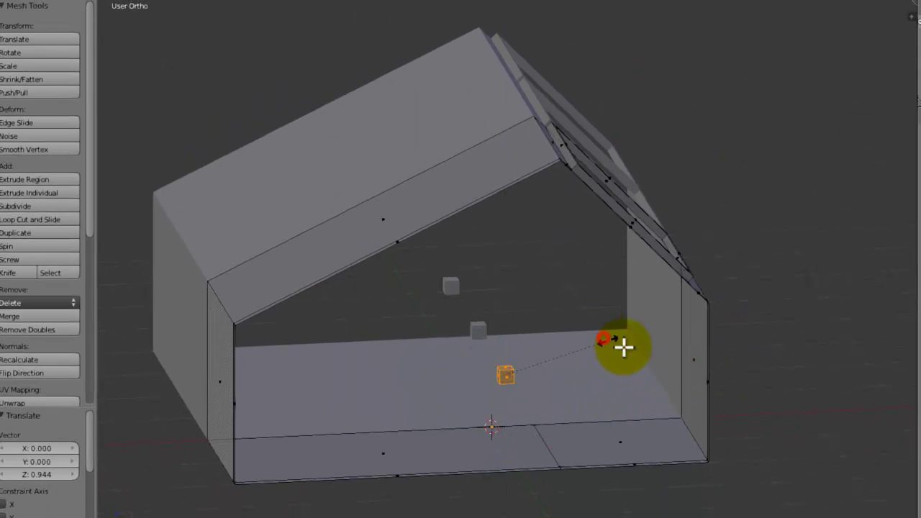
key(z)
click(859, 352)
key(s)
key(z)
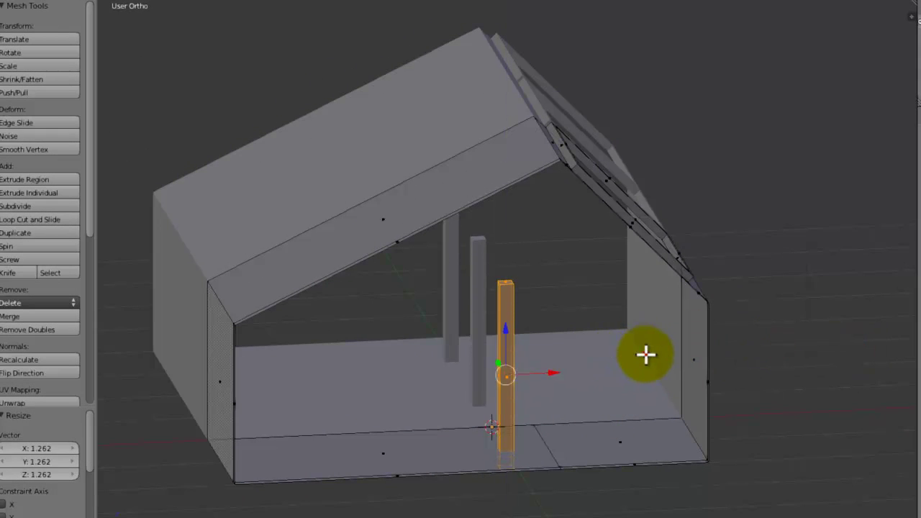
key(s)
click(570, 369)
key(s)
key(z)
click(750, 354)
middle_drag(750, 354, 696, 352)
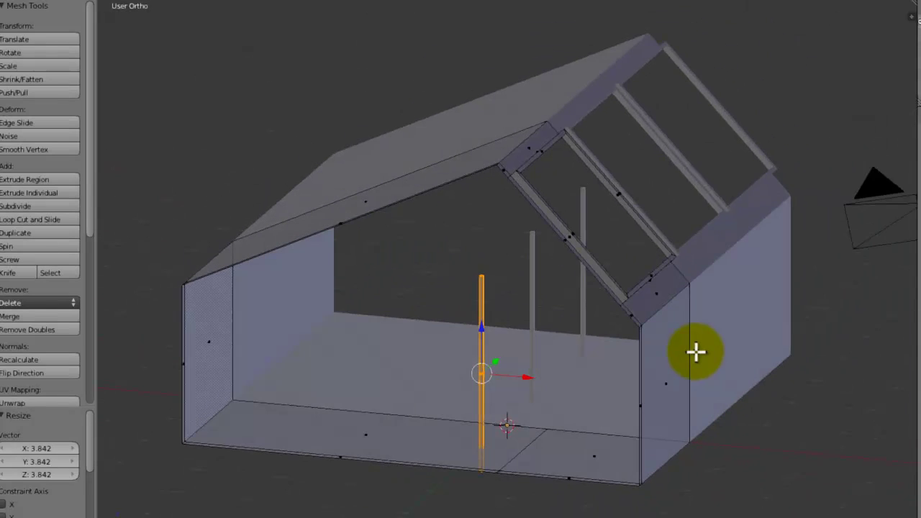
In the front view, rotate the bar by -45° and move it onto the steeper roof slope above the skylight frame.
key(KP_1)
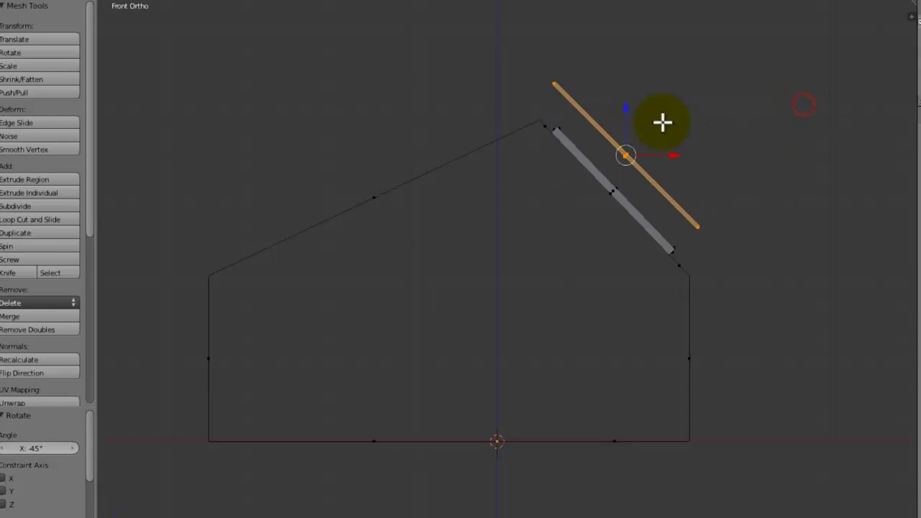
key(g)
click(644, 155)
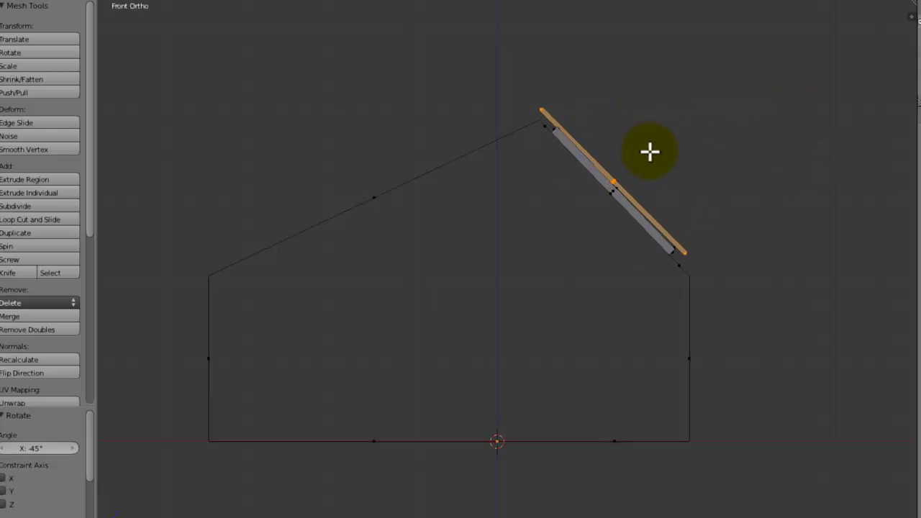
Rotate the bar 1.26° to match the roof slope and shift it -0.0365 in X and -0.05247 in Z into the frame.
shift+middle_drag(754, 148, 583, 280)
scroll(585, 278, up, 5)
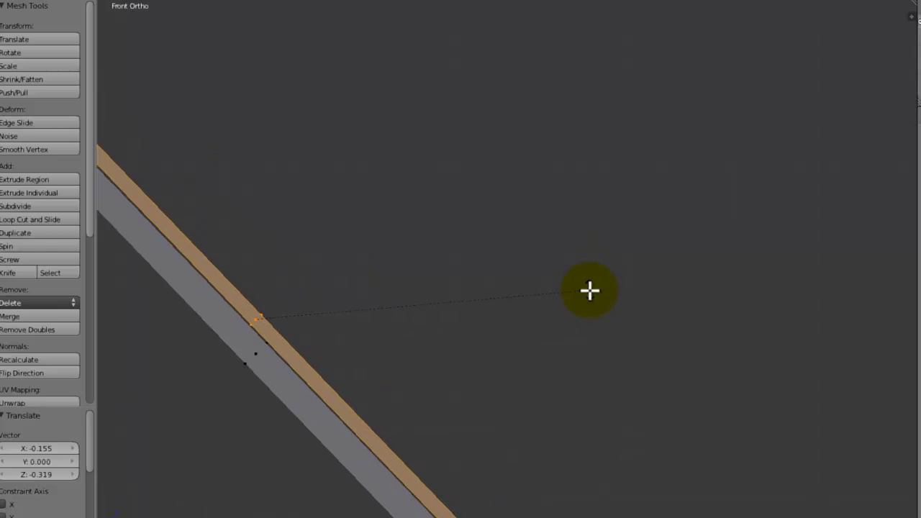
click(590, 290)
shift+middle_drag(590, 291, 685, 216)
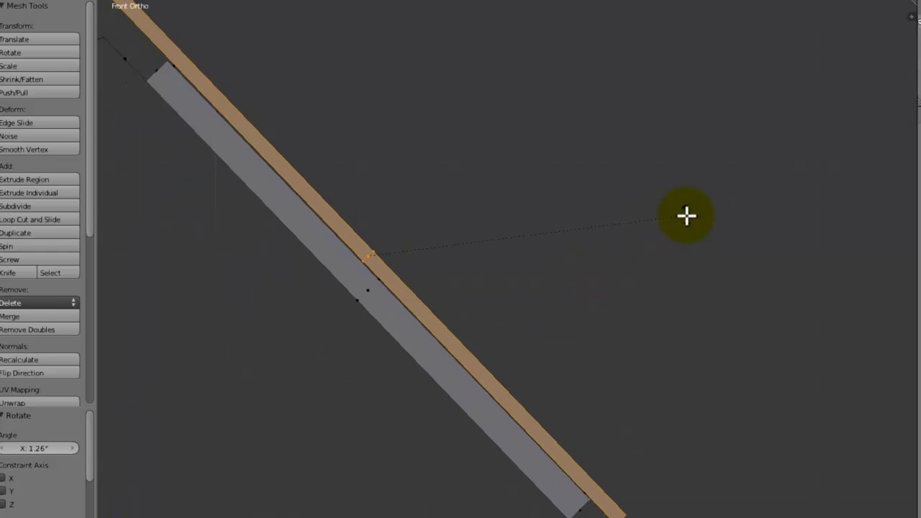
key(g)
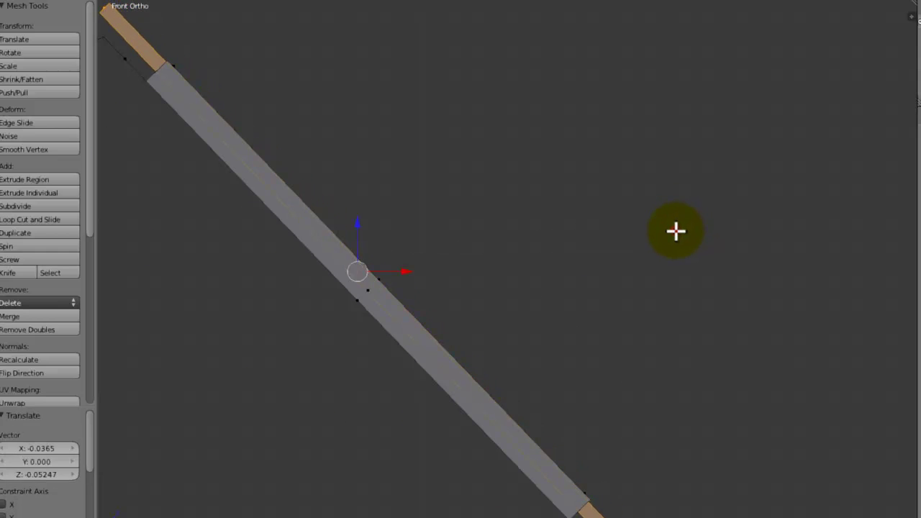
In the top view, move the bar -0.870 along Y to the skylight's outer edge.
middle_drag(676, 231, 515, 321)
scroll(625, 255, down, 3)
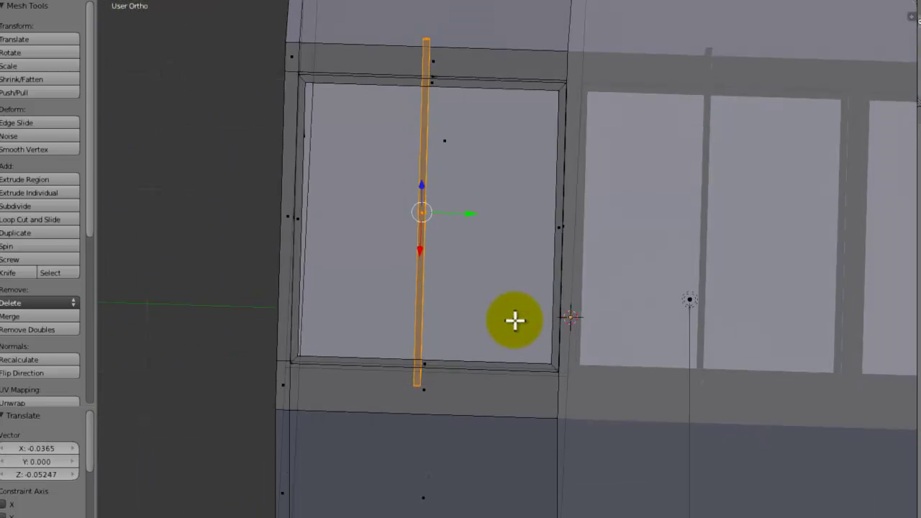
key(KP_7)
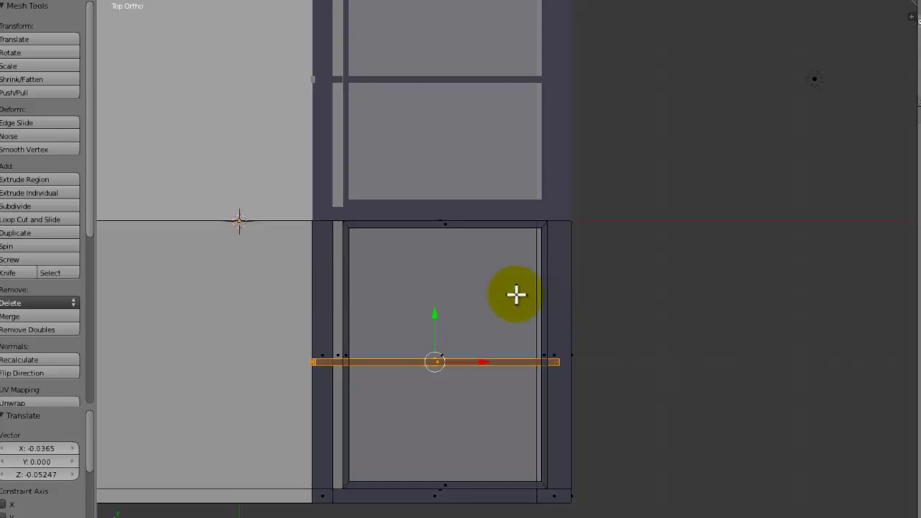
key(g)
key(y)
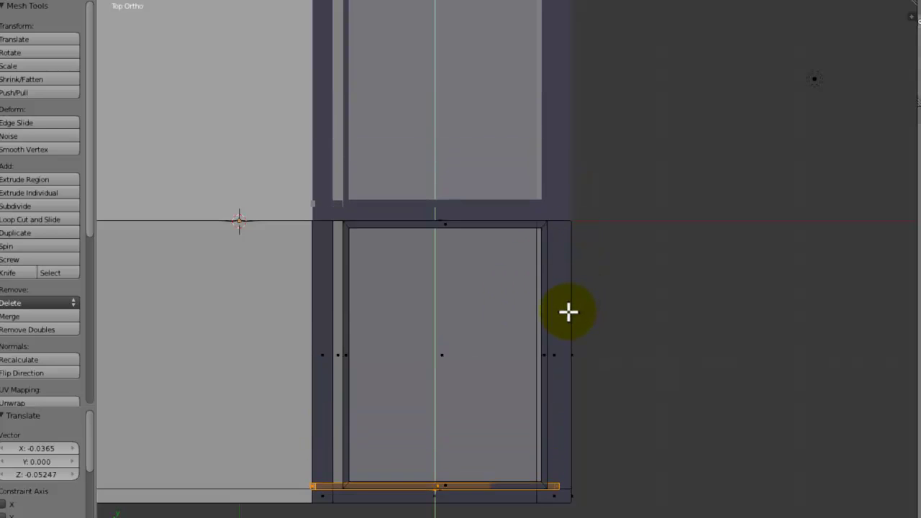
Separate the selected bar into its own object, leave Edit Mode and select the bar.
middle_drag(569, 329, 439, 182)
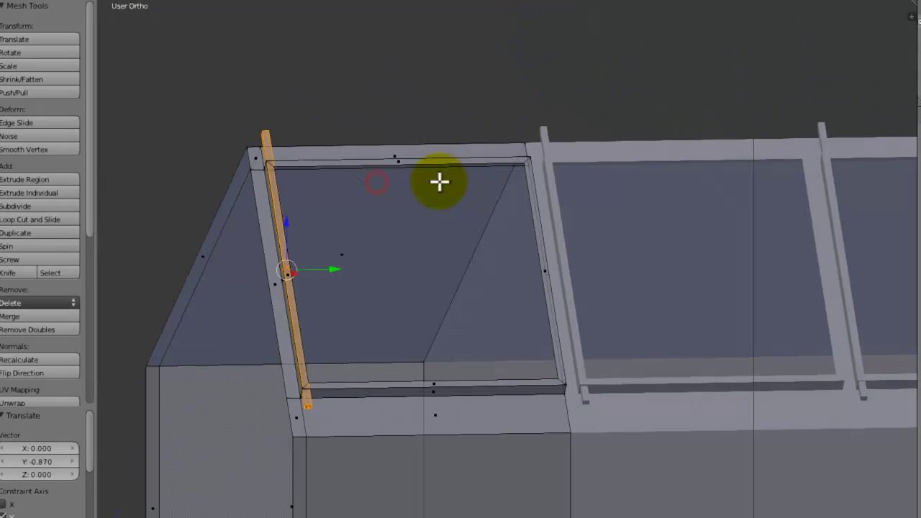
key(p)
click(598, 207)
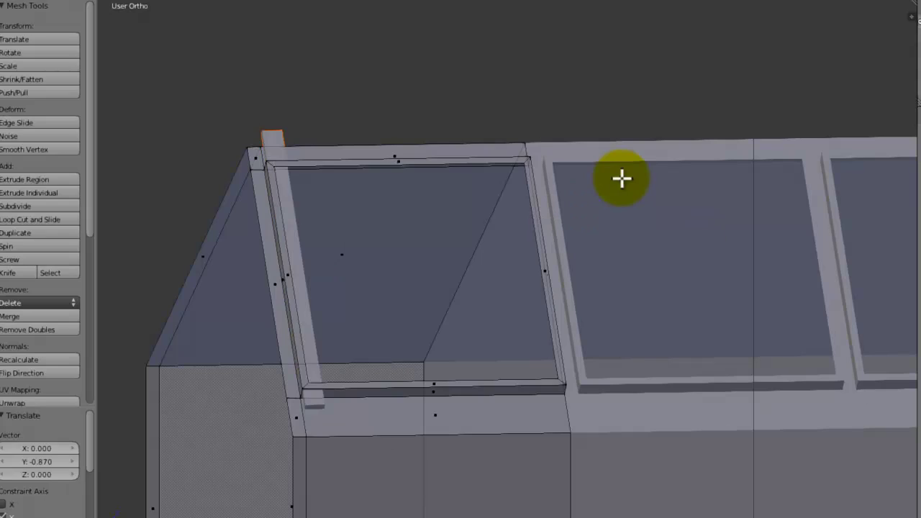
key(Tab)
middle_drag(415, 285, 317, 311)
click(315, 310)
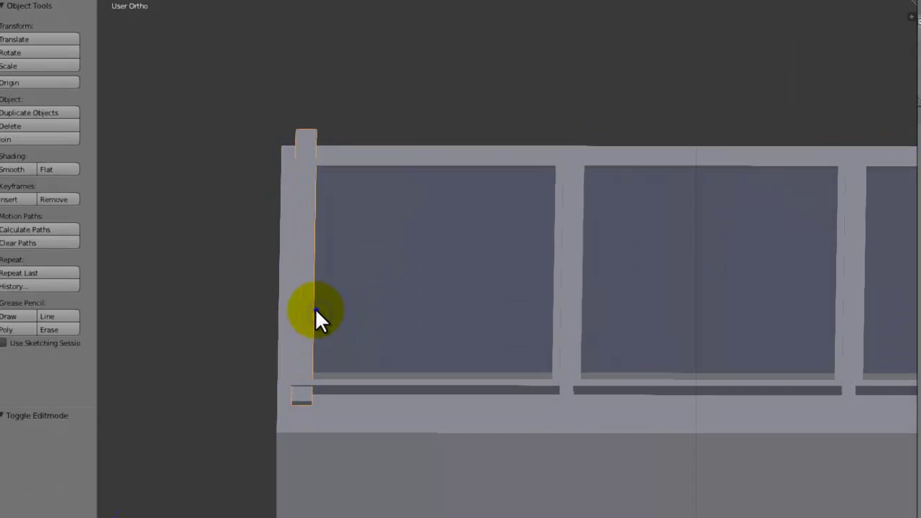
key(Tab)
key(Tab)
key(Tab)
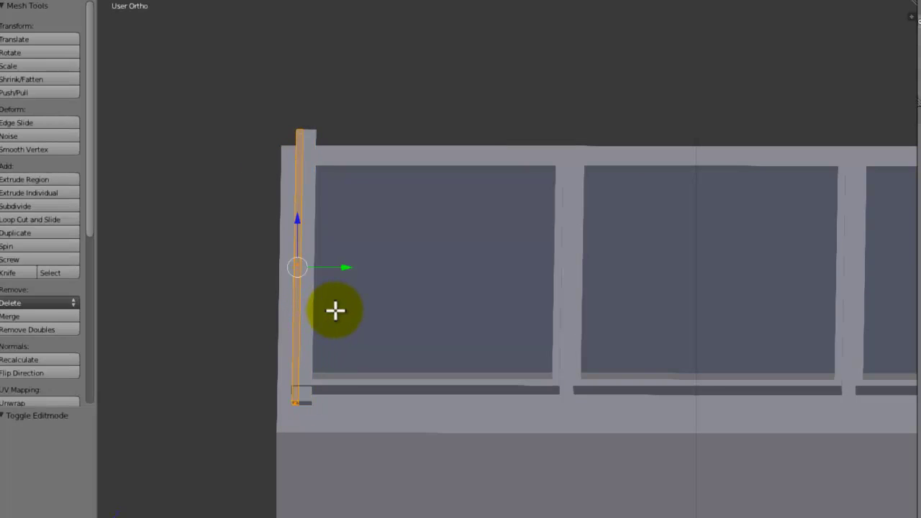
key(Tab)
mouse_move(298, 302)
middle_down()
mouse_move(278, 302)
mouse_move(295, 289)
middle_up()
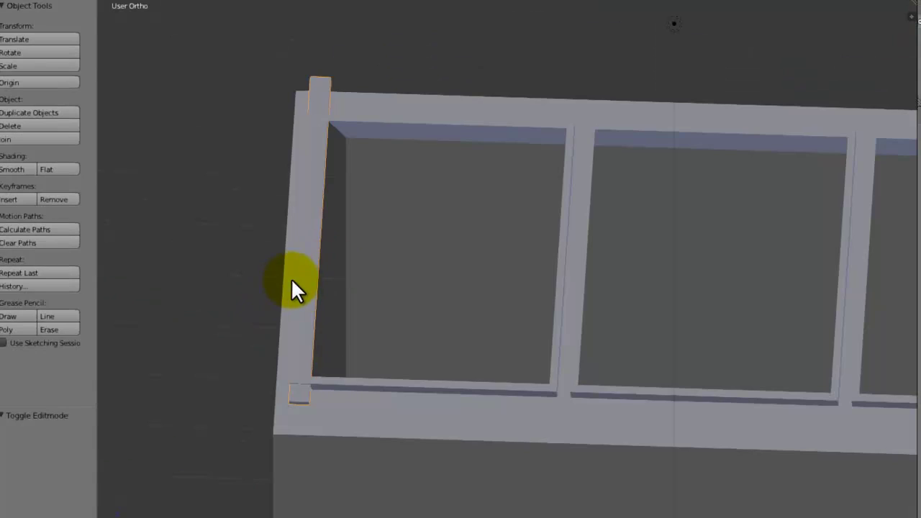
key(Tab)
key(Tab)
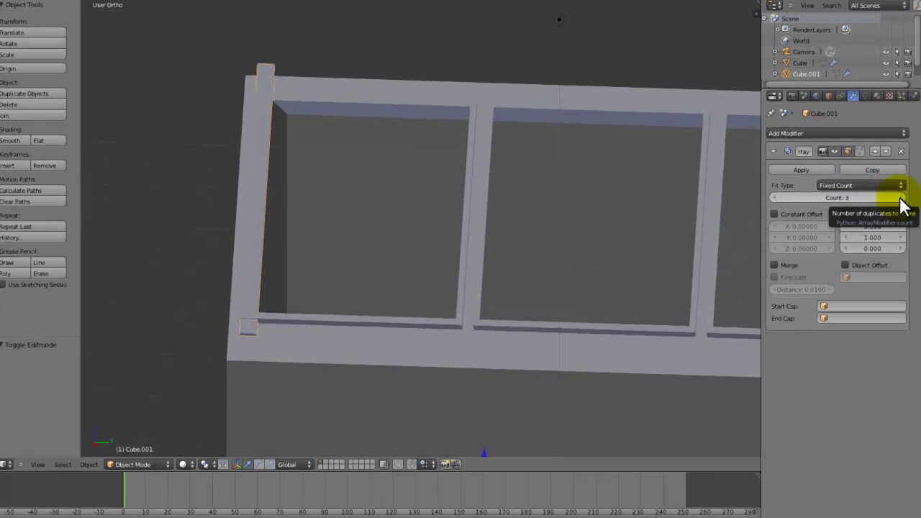
Set the bar's array to a count of 4 with a relative Y offset of 12.971 to space the bars across the skylight.
drag(867, 234, 905, 232)
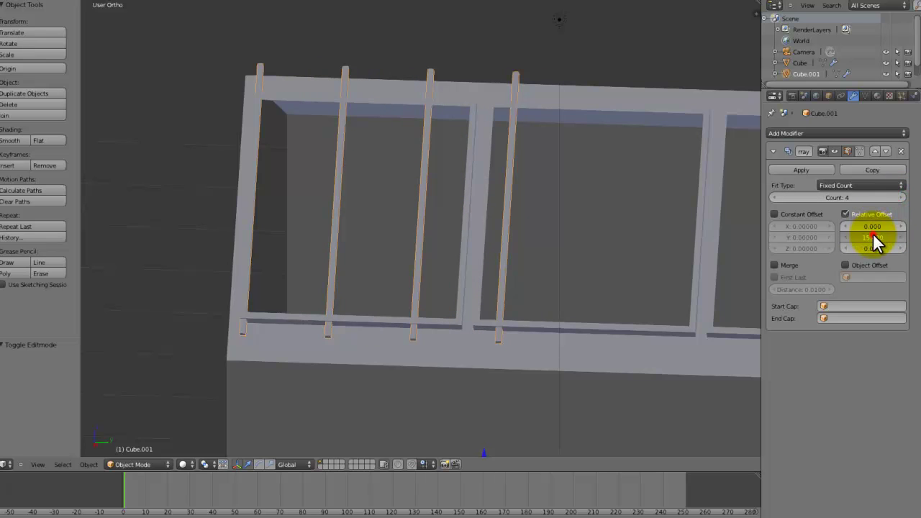
mouse_move(871, 235)
mouse_down()
mouse_move(838, 238)
mouse_move(884, 227)
mouse_move(886, 236)
mouse_move(884, 226)
mouse_up()
middle_drag(684, 230, 385, 246)
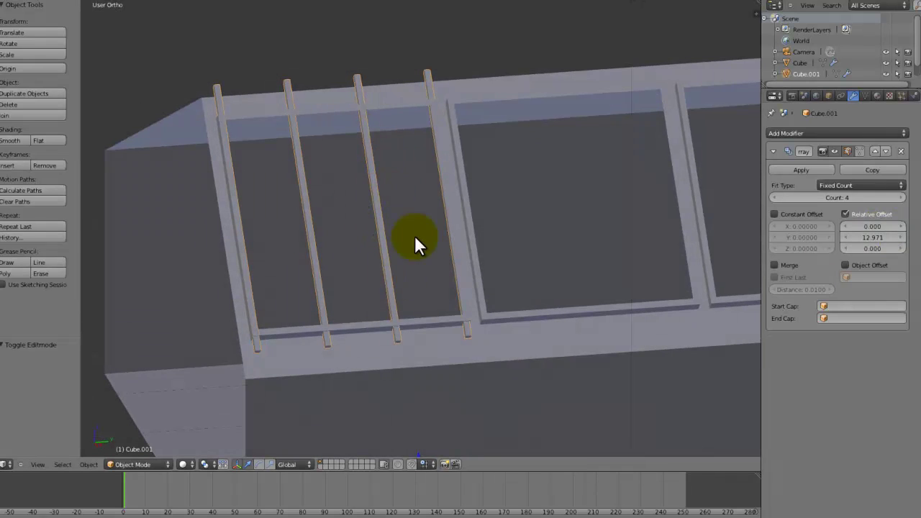
middle_drag(375, 149, 312, 179)
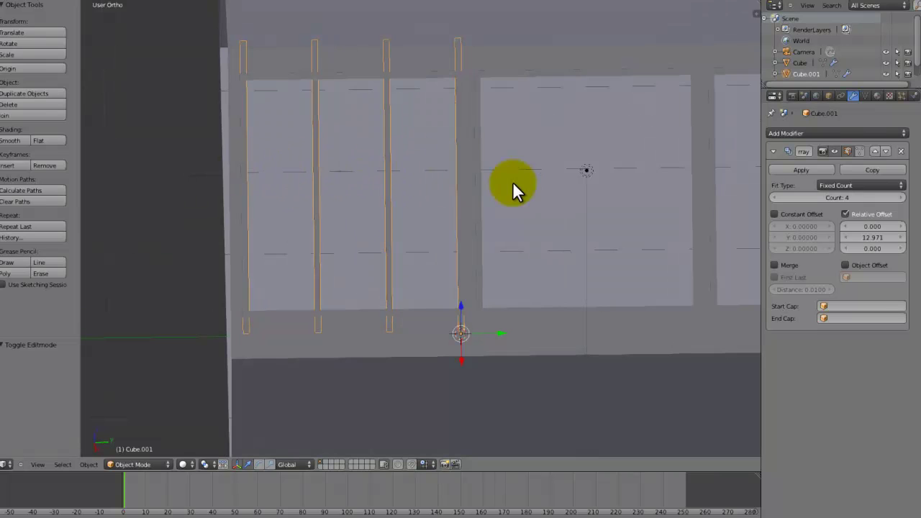
middle_drag(395, 198, 446, 165)
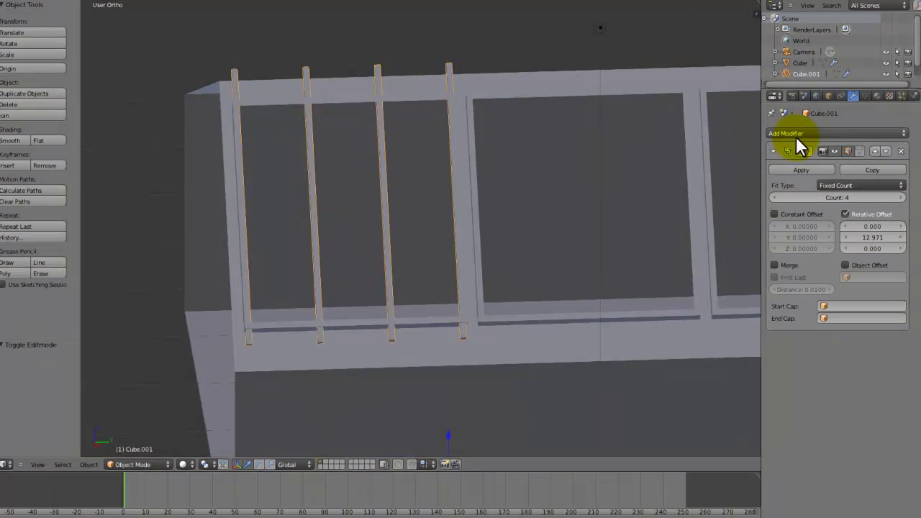
Apply the bar's Array modifier and delete the two outermost bars so only the middle two cross the skylight.
click(809, 171)
key(Tab)
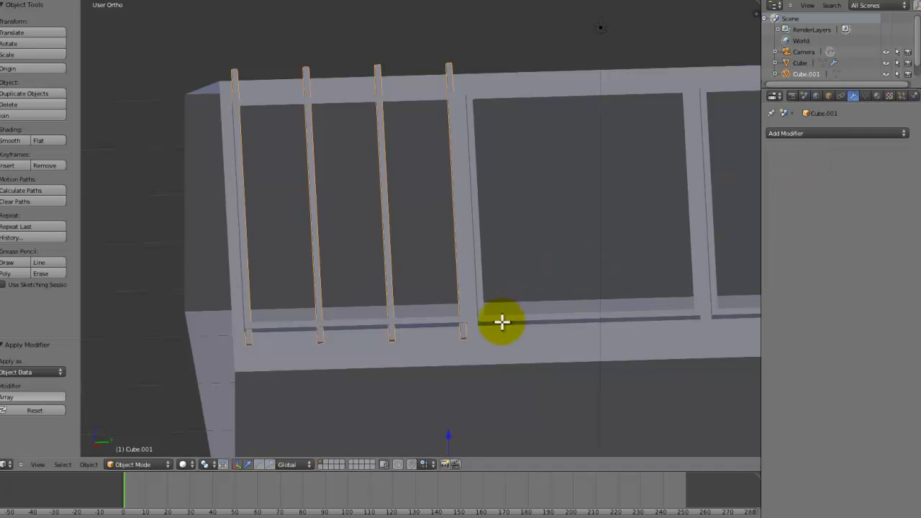
right_click(465, 339)
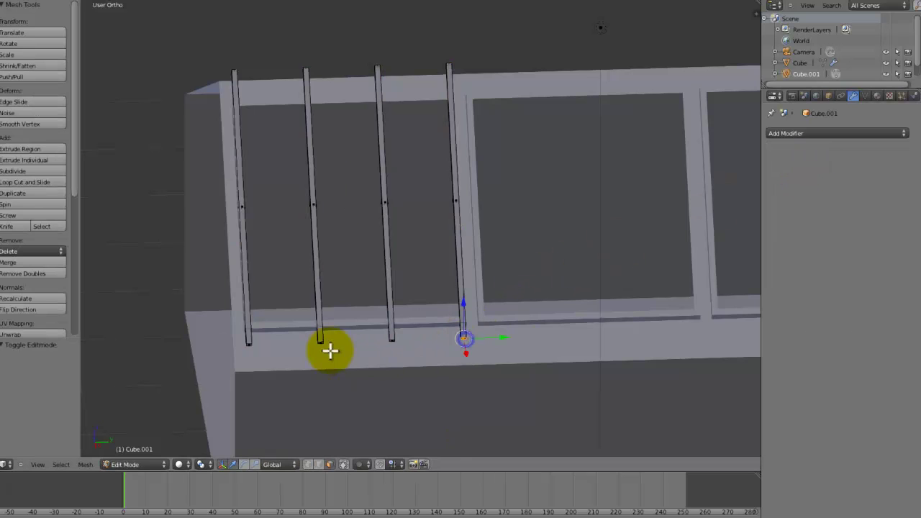
key(ctrl+l)
key(x)
click(267, 337)
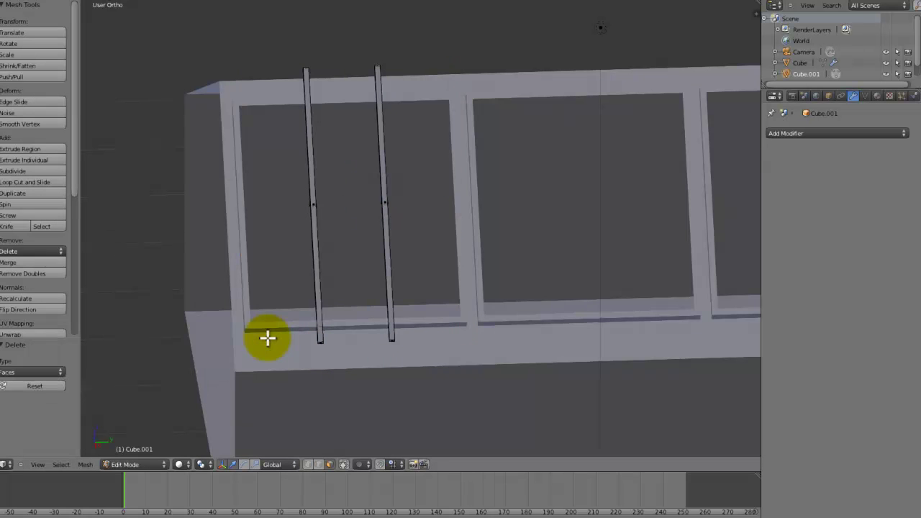
Leave Edit Mode and join the two skylight bars with the room object so its array repeats them.
middle_drag(469, 149, 533, 115)
key(Tab)
key(KP_0)
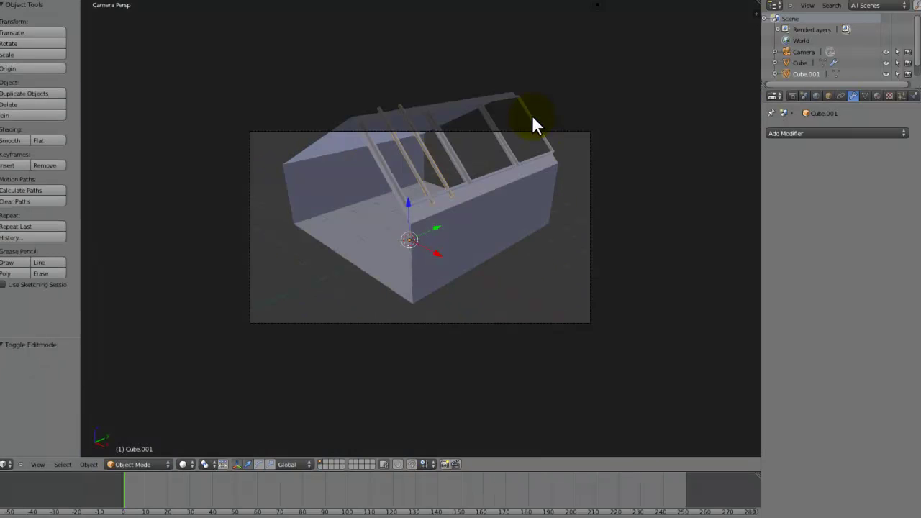
key(KP_1)
middle_drag(522, 133, 703, 304)
right_click(704, 341)
shift+right_click(704, 339)
key(ctrl+j)
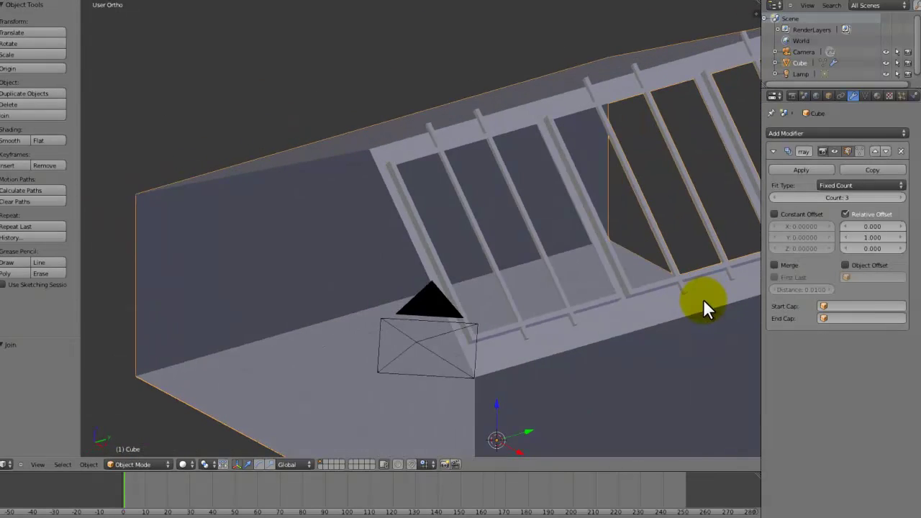
In the front view, move the bars' upper ends 0.200 in X and -0.197 in Z along the slope into the frame.
key(Tab)
middle_drag(481, 173, 499, 158)
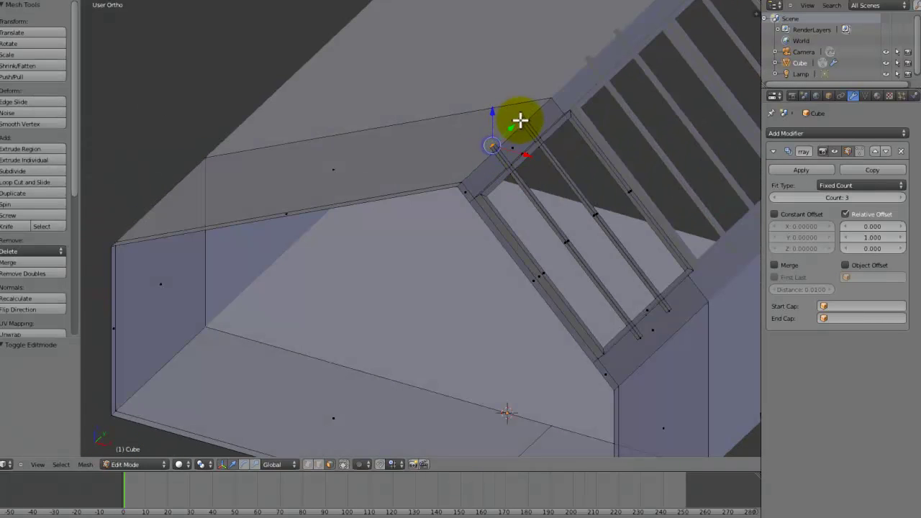
key(KP_1)
shift+middle_drag(546, 132, 330, 233)
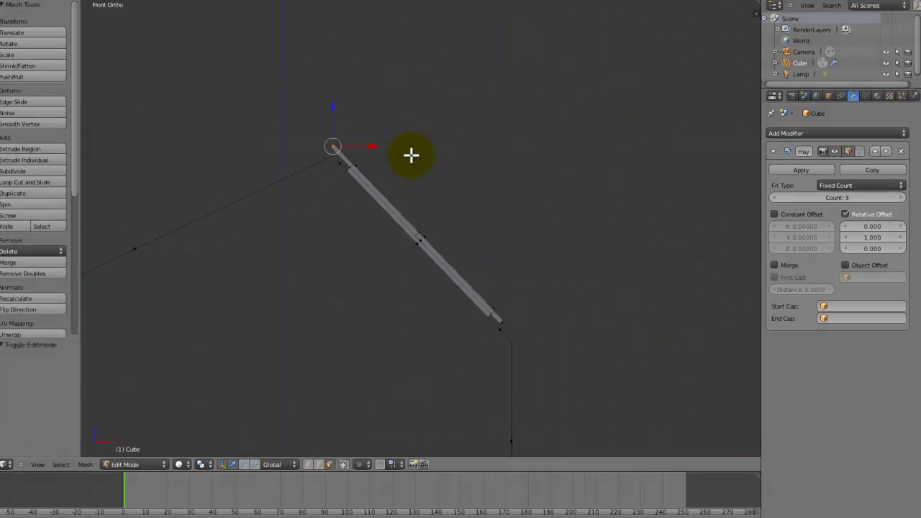
scroll(403, 154, up, 4)
shift+middle_drag(377, 144, 439, 203)
key(g)
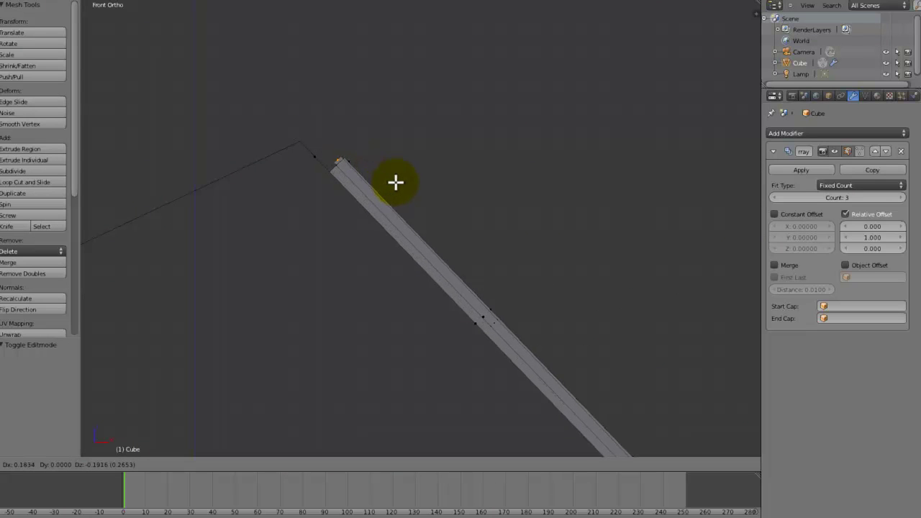
click(399, 183)
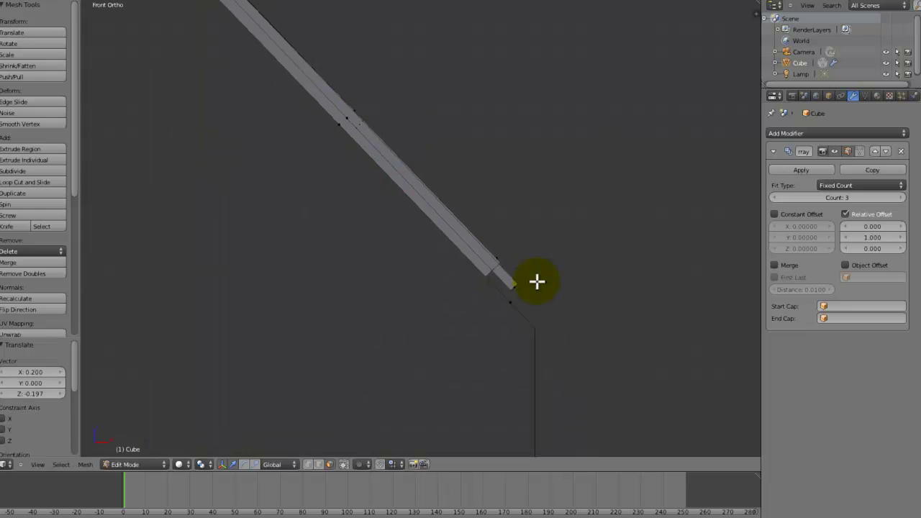
Move the bars' lower ends about -0.08 in X and 0.10 in Z into the frame, and leave Edit Mode.
key(a)
right_click(513, 291)
key(g)
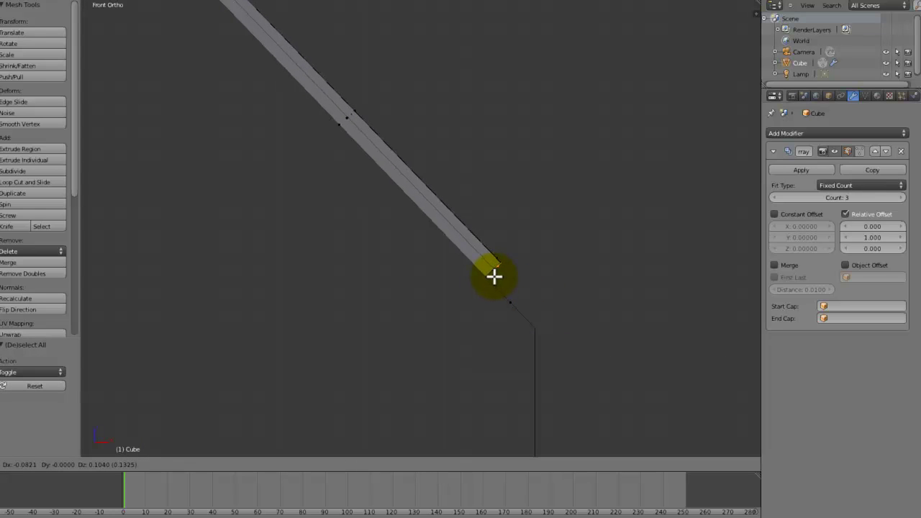
click(493, 276)
key(Tab)
middle_drag(492, 276, 483, 249)
scroll(403, 290, down, 2)
key(KP_1)
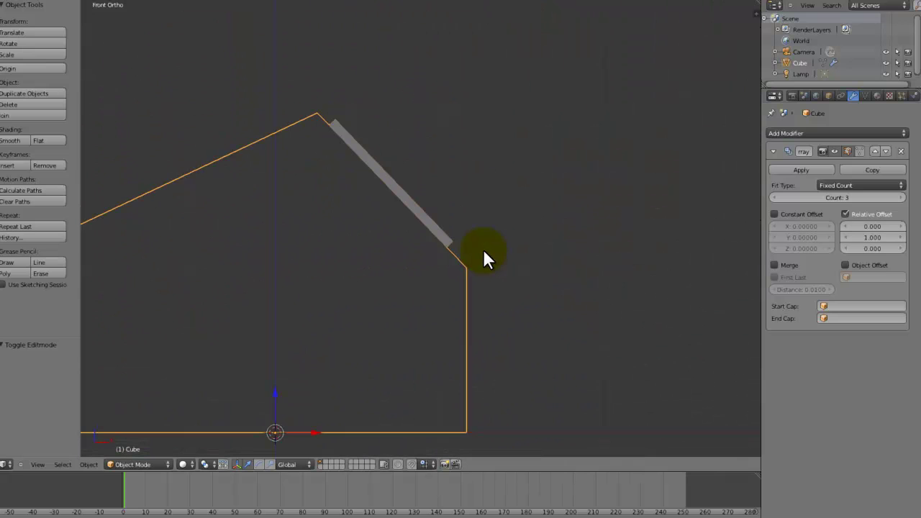
Align the camera to the front view and move it -3.154 in X and -1.421 in Z inside the room.
key(ctrl+alt+KP_0)
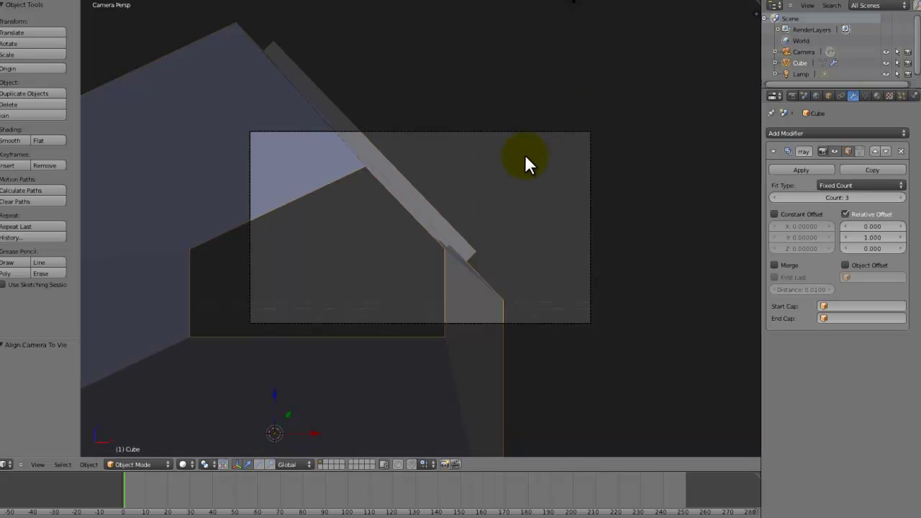
right_click(544, 131)
key(g)
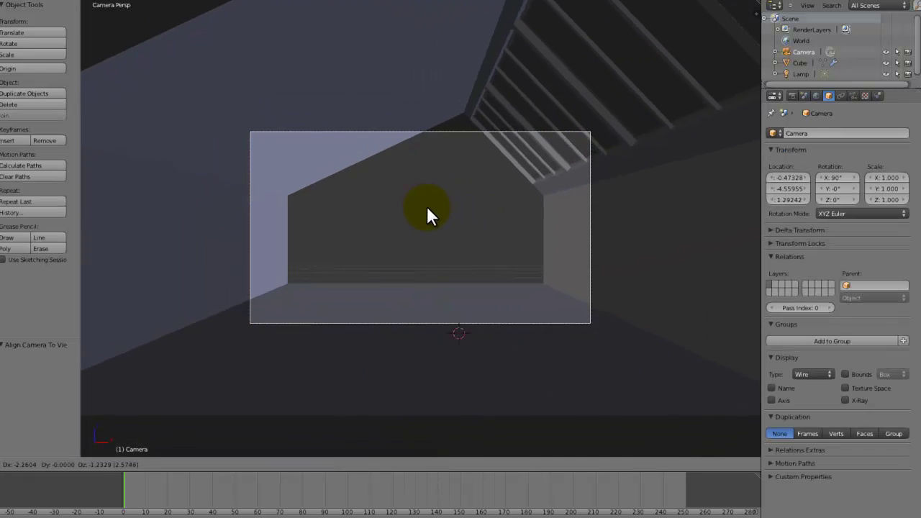
click(372, 220)
key(r)
key(z)
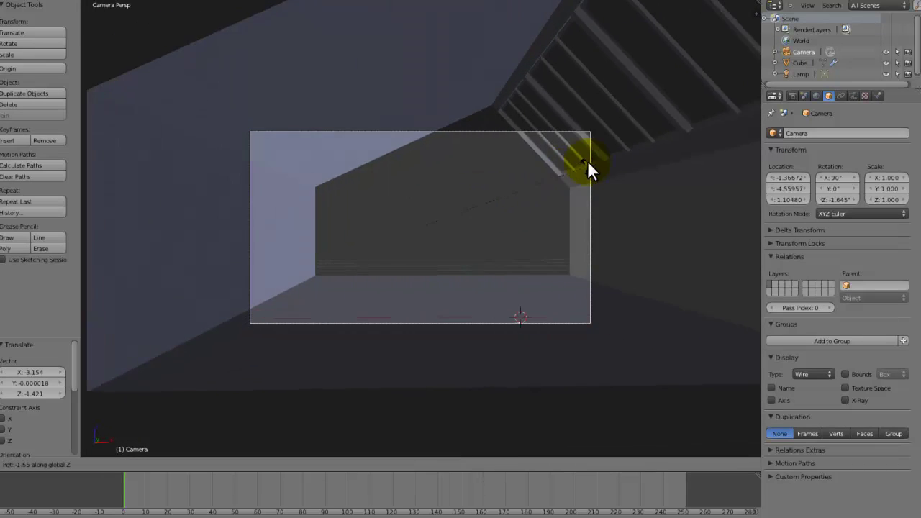
right_click(597, 141)
Rotate the camera 2.471° about global X and -14.077° about global Z toward the skylight wall.
key(r)
key(x)
click(571, 184)
key(r)
key(z)
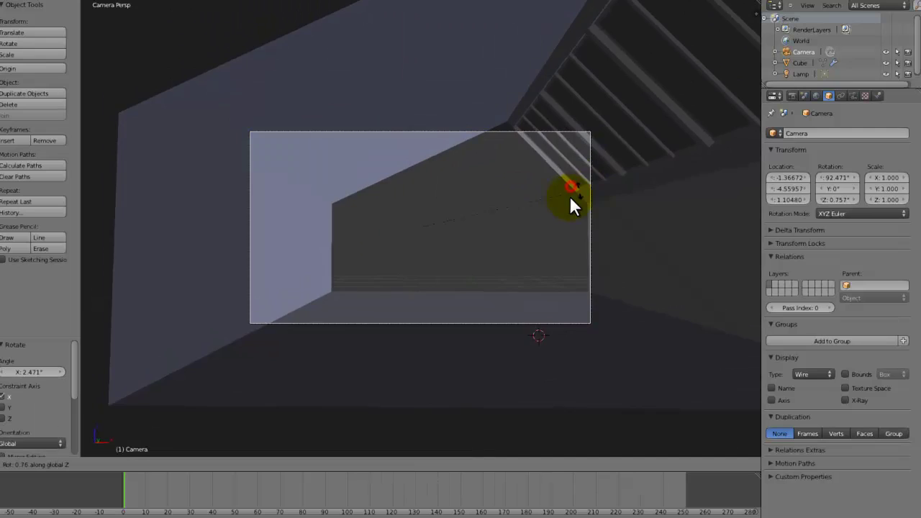
click(618, 122)
Refine the camera with X moves and a Z rotation to reach X location -2.79587 and Z rotation -17.762°.
key(g)
key(x)
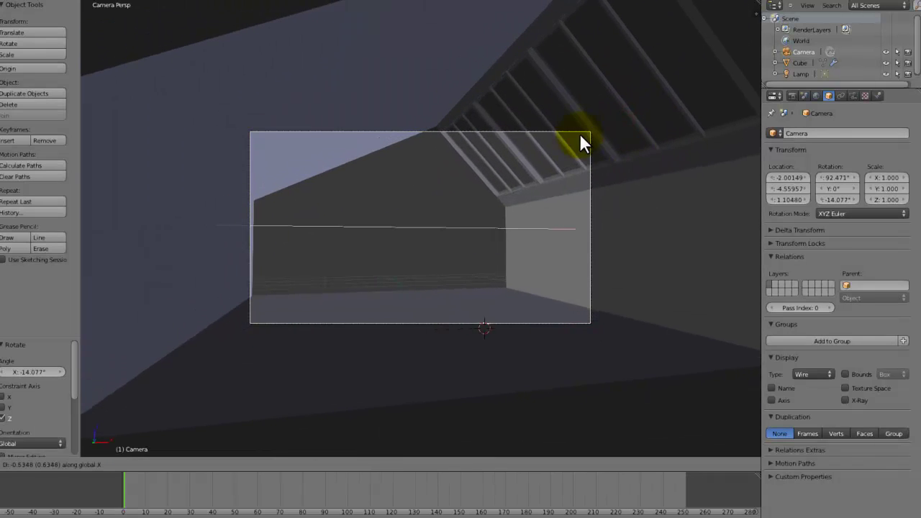
click(563, 139)
key(r)
key(z)
click(643, 117)
key(g)
key(x)
click(613, 128)
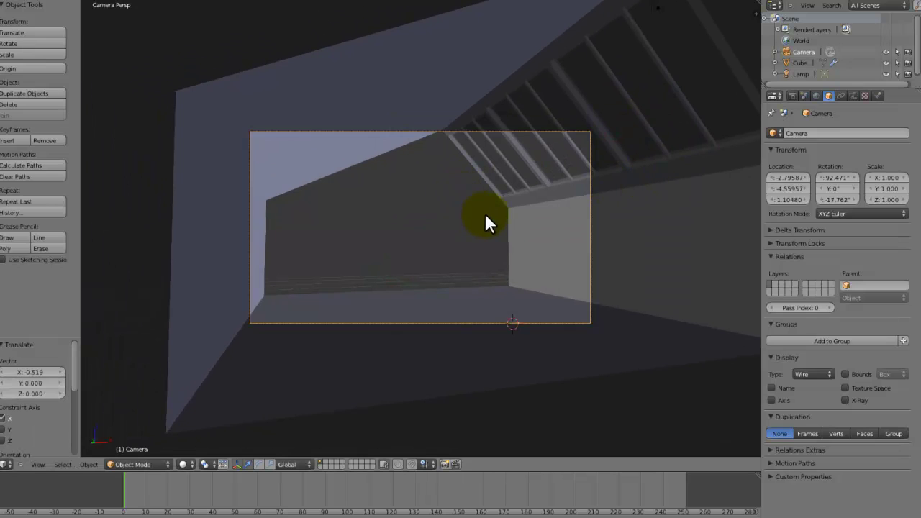
Select the room object, return to an outside view of the model and save the file.
right_click(515, 213)
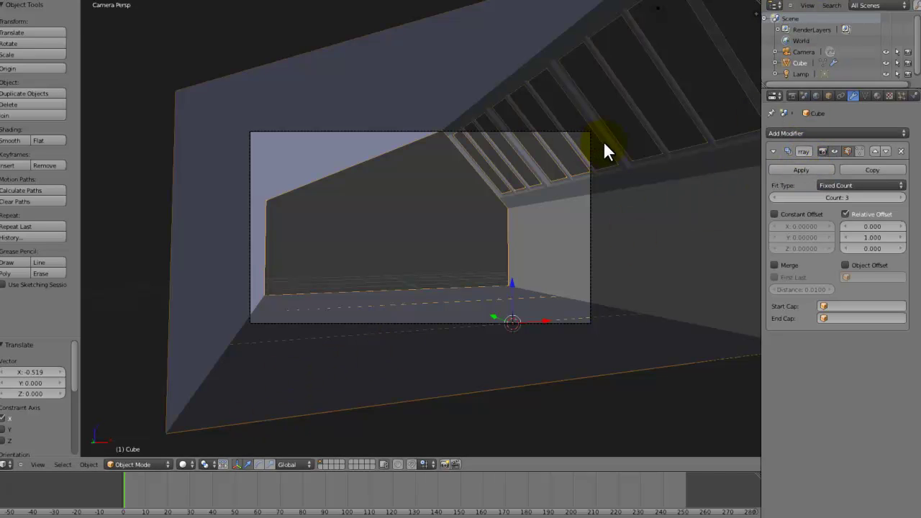
middle_drag(602, 139, 372, 194)
key(ctrl+s)
click(373, 196)
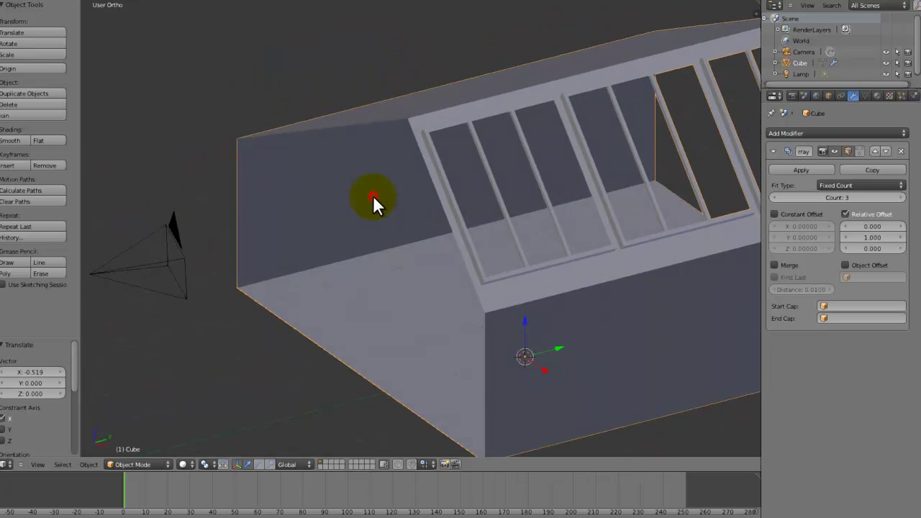
scroll(367, 202, down, 3)
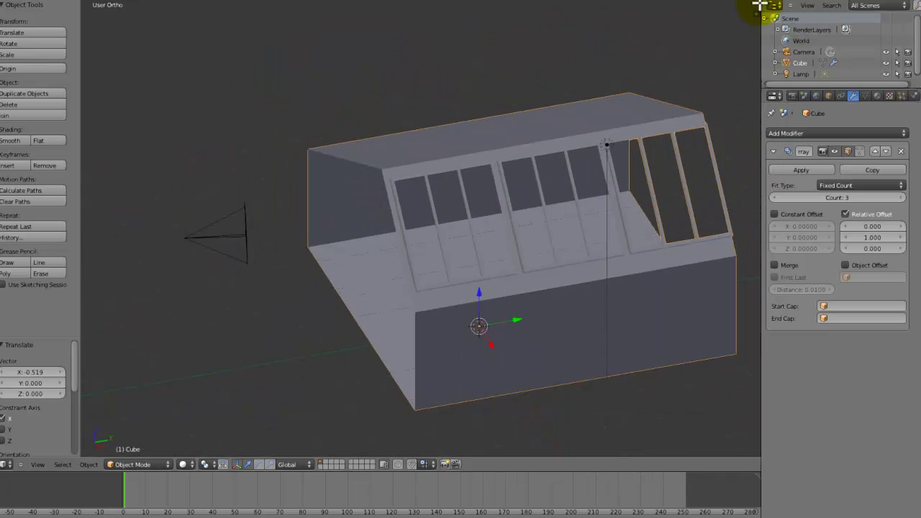
Examine the reference image Modern_Apartment.png in a UV/Image Editor split off the 3D view, and merge the areas back.
drag(759, 4, 413, 64)
click(420, 465)
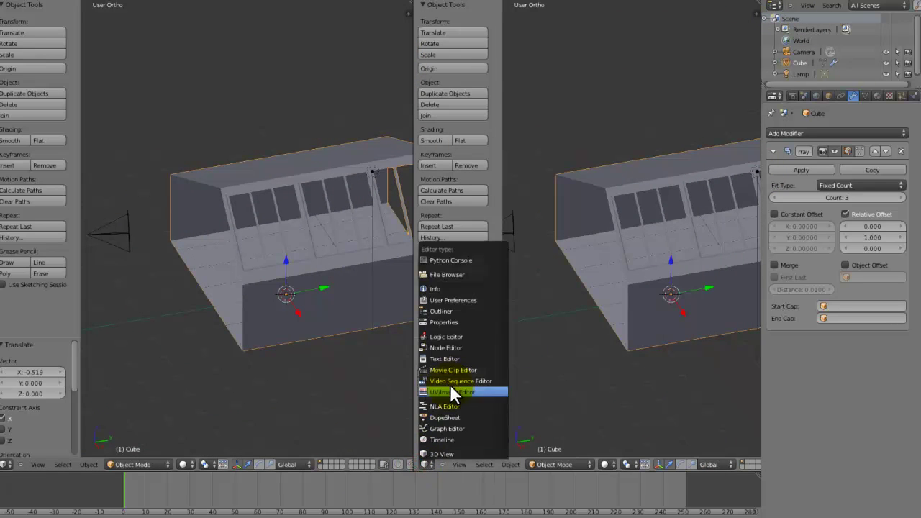
click(450, 386)
click(503, 465)
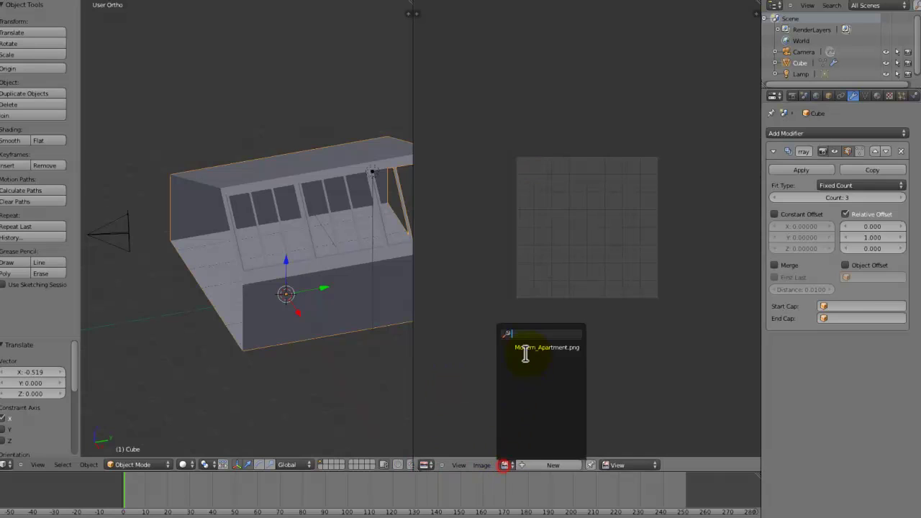
click(530, 352)
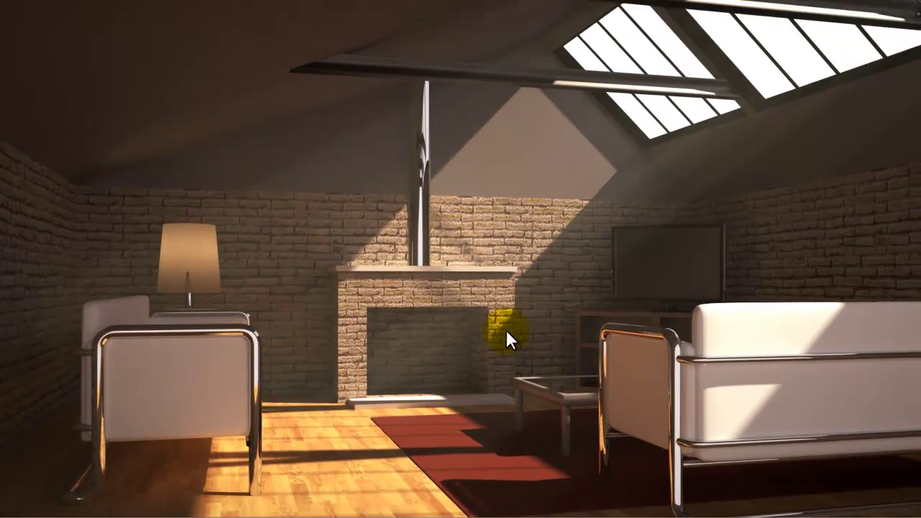
middle_drag(506, 330, 414, 517)
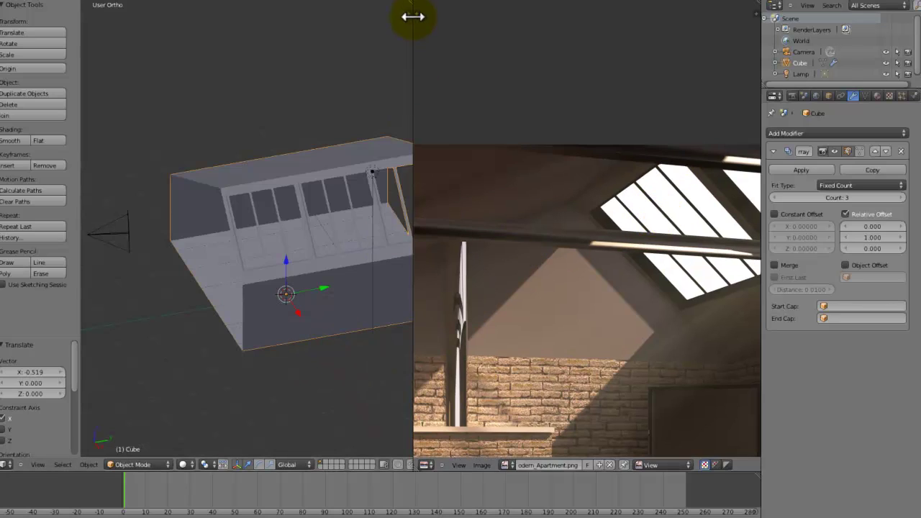
drag(416, 3, 489, 17)
Add a mesh cube at the origin, move it to the second layer and show only that layer.
middle_drag(490, 17, 411, 113)
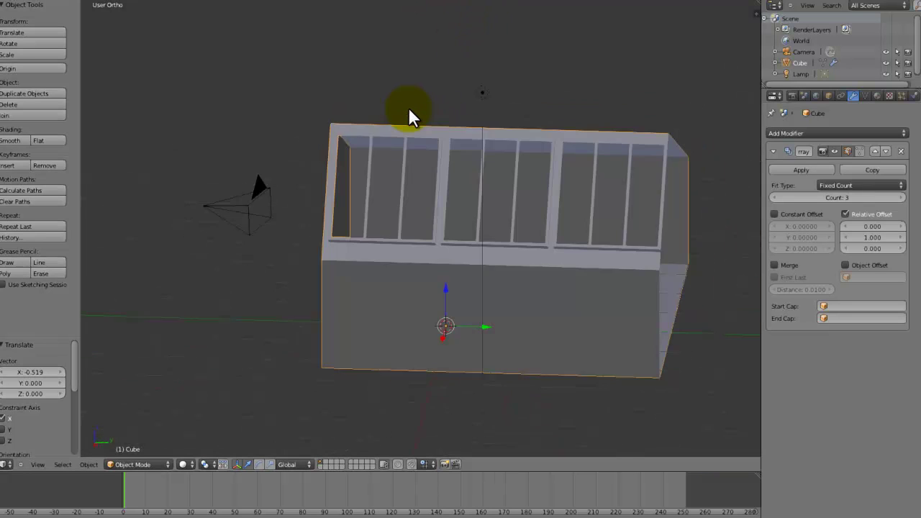
key(a)
key(shift+a)
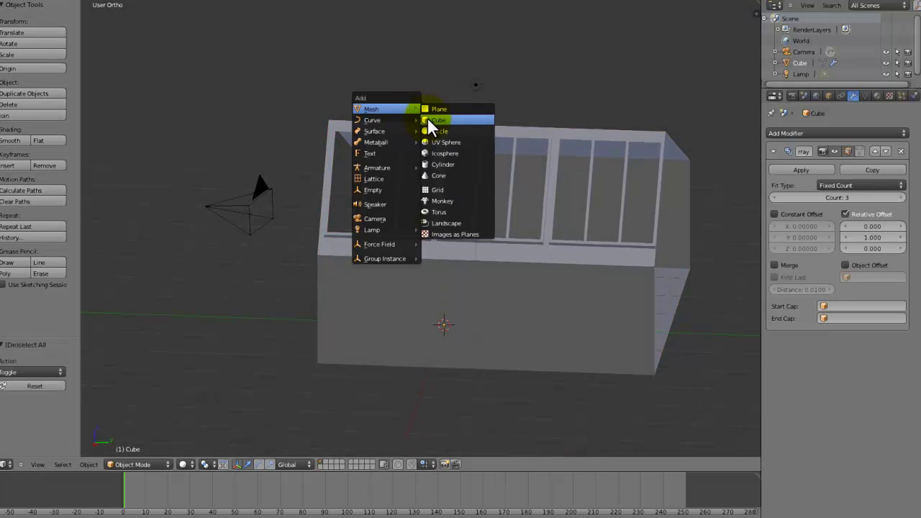
click(429, 121)
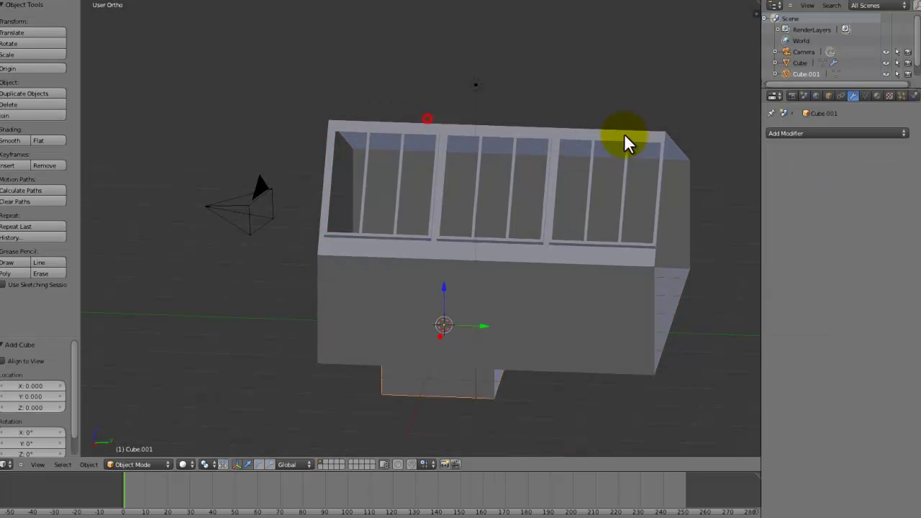
key(m)
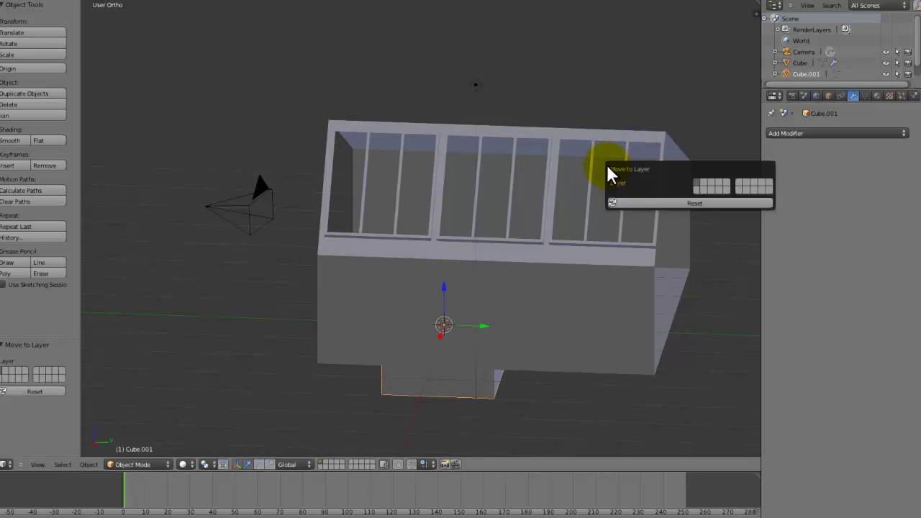
click(704, 182)
click(324, 464)
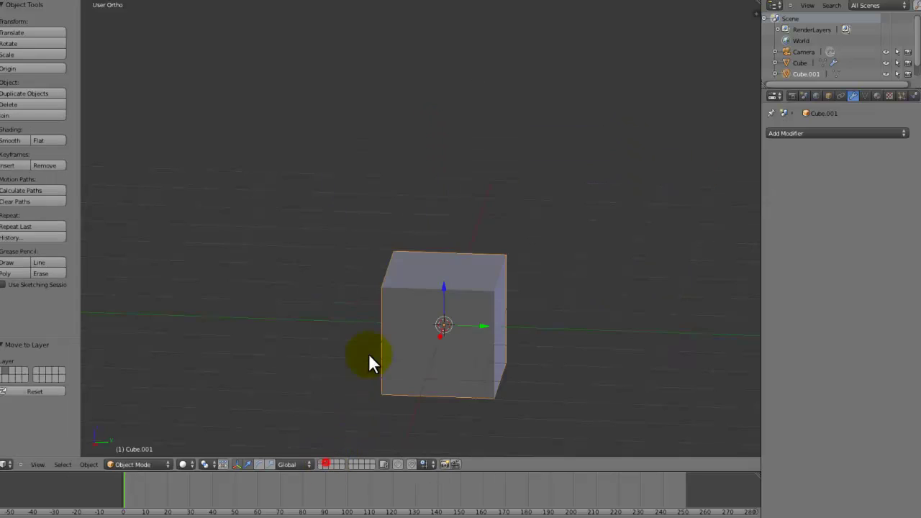
Enter Edit Mode on the new cube and deselect its whole mesh.
key(KP_1)
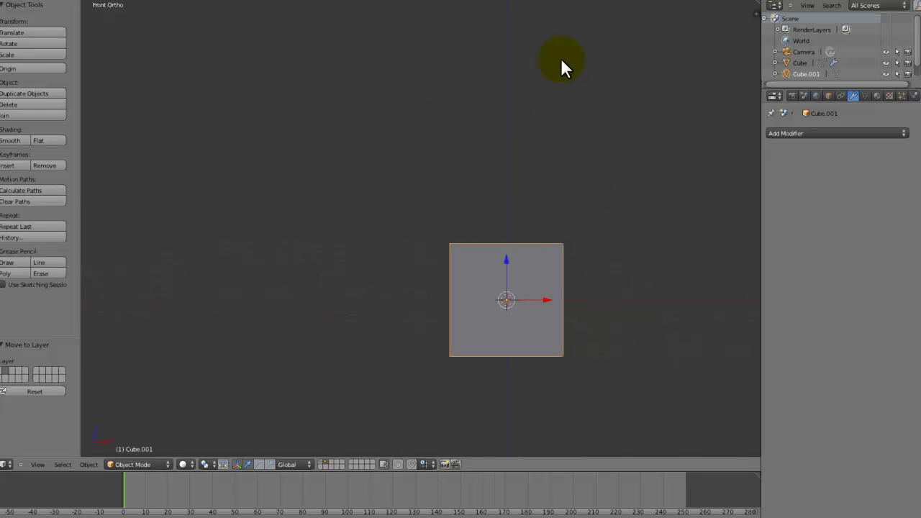
shift+middle_drag(478, 154, 352, 77)
scroll(365, 129, up, 2)
key(Tab)
shift+middle_drag(425, 169, 383, 205)
key(a)
key(ctrl+r)
click(391, 159)
click(392, 159)
key(ctrl+z)
Split the cube with a centred vertical loop cut, delete the vertices of its negative-X half and leave Edit Mode.
key(ctrl+r)
click(386, 186)
right_click(386, 187)
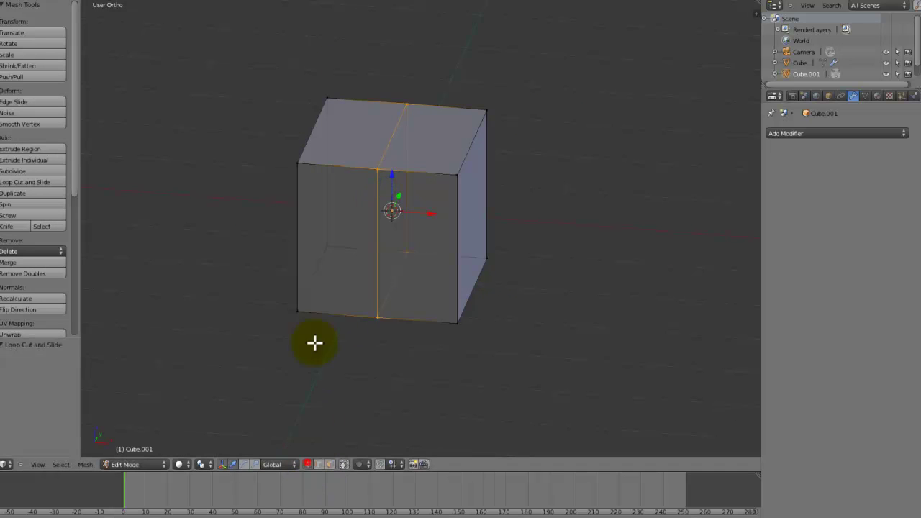
key(a)
key(b)
drag(355, 74, 214, 374)
key(x)
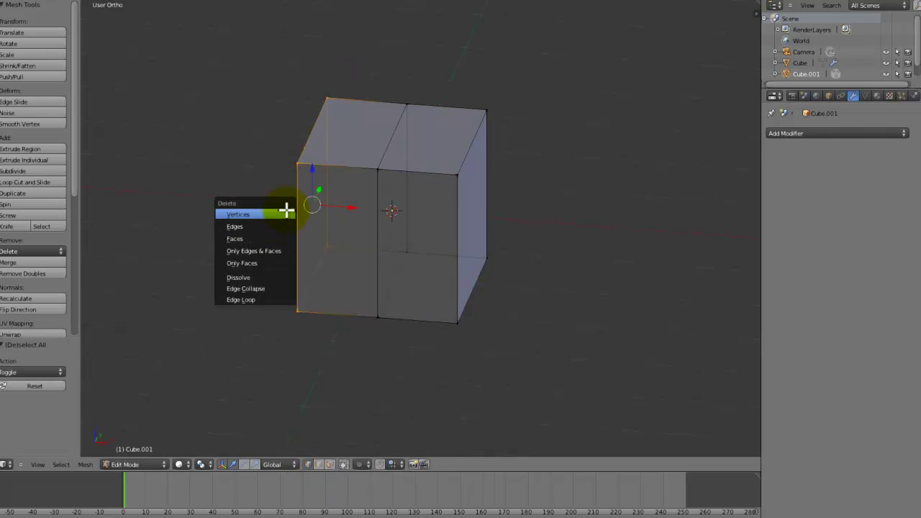
click(284, 214)
key(Tab)
Add a Mirror modifier across X to the half cube and enable Clipping.
click(832, 134)
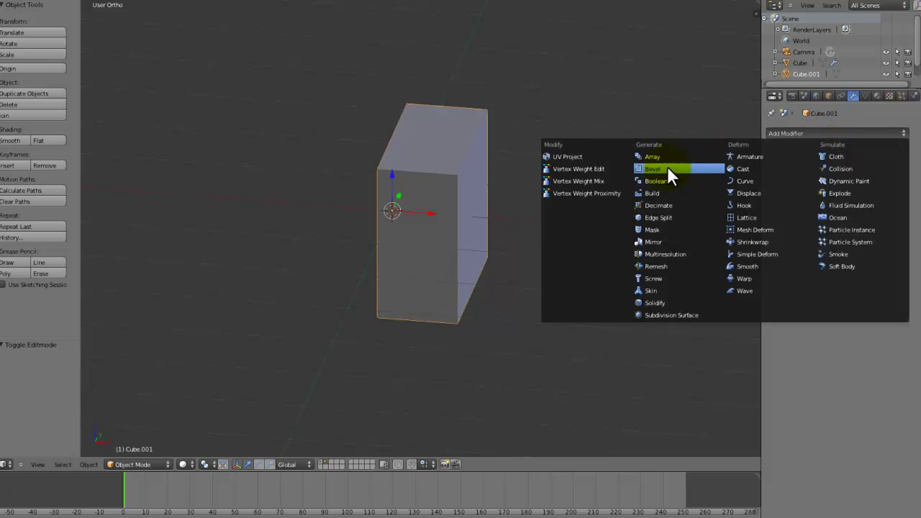
click(653, 242)
middle_drag(539, 235, 738, 221)
click(843, 208)
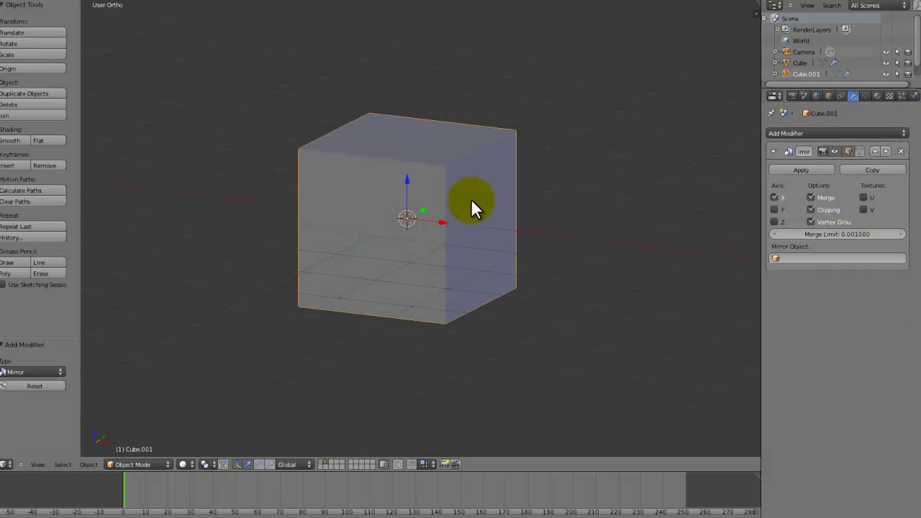
Enter Edit Mode on the mirrored cube in front view and add four evenly spaced horizontal loop cuts across it.
key(KP_1)
key(Tab)
key(a)
key(ctrl+r)
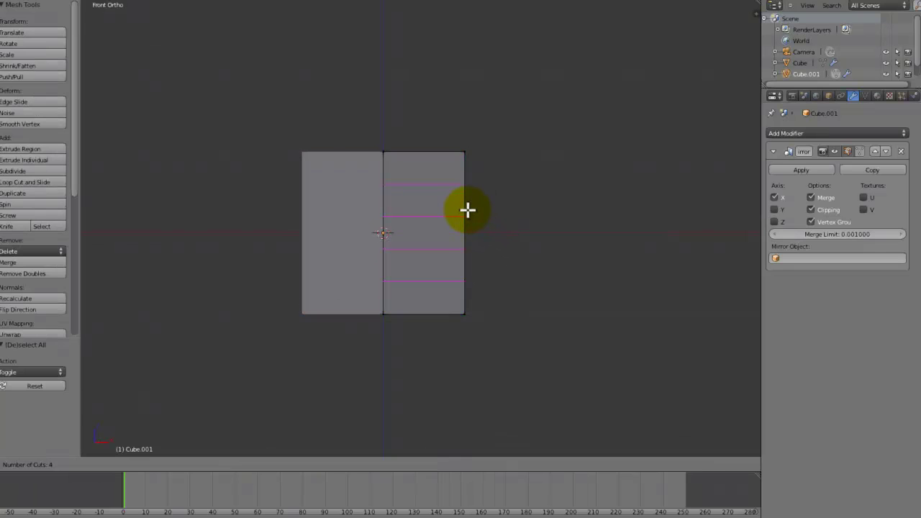
click(468, 209)
right_click(489, 214)
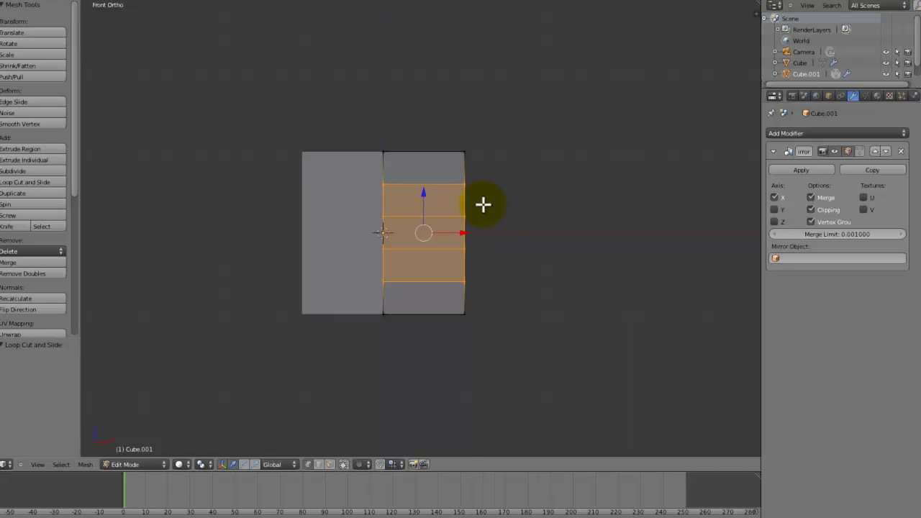
Select the two middle edge loops and scale them apart along Z by about 1.93.
key(a)
right_click(393, 238)
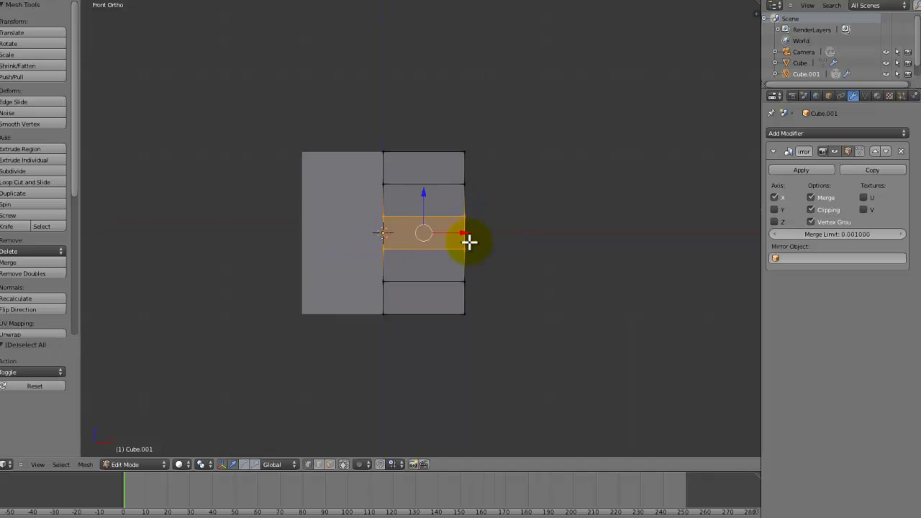
key(s)
key(z)
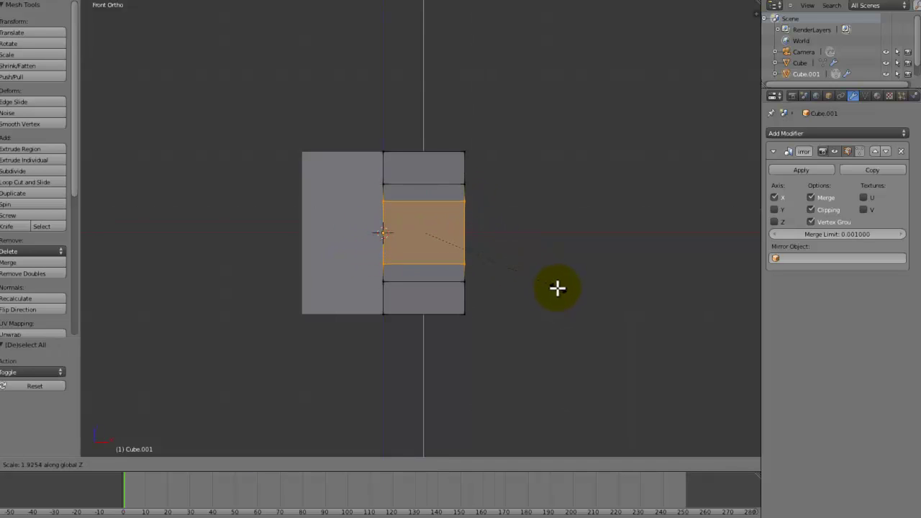
click(557, 288)
Select the outer vertices of the middle section and move them -0.388 along X to form an I-beam profile.
key(a)
key(b)
drag(481, 191, 454, 270)
key(g)
key(x)
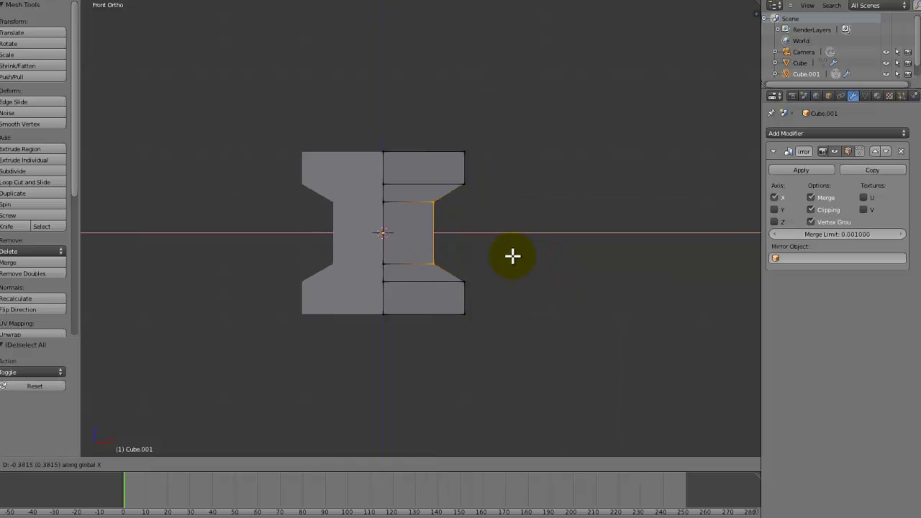
click(513, 256)
middle_drag(512, 256, 300, 267)
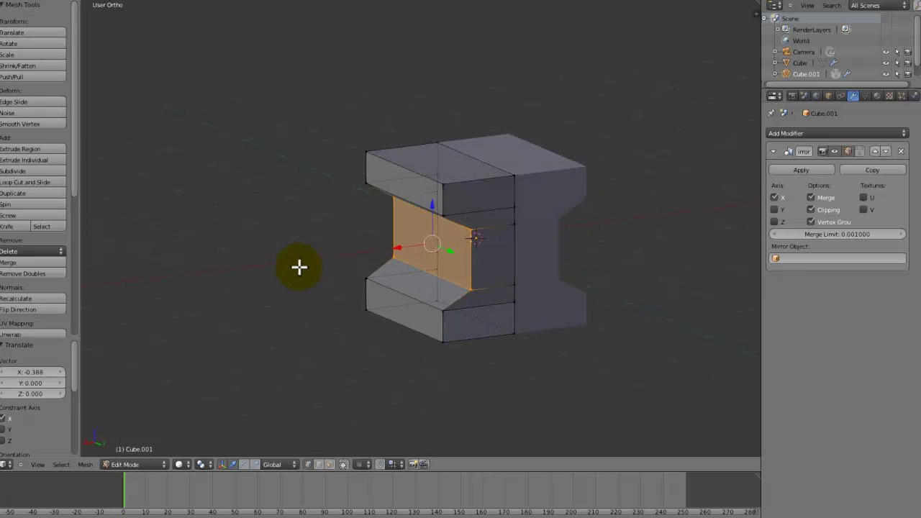
Select the whole mesh and lengthen the beam along Y by 2.7 and again by 2.1.
key(a)
key(a)
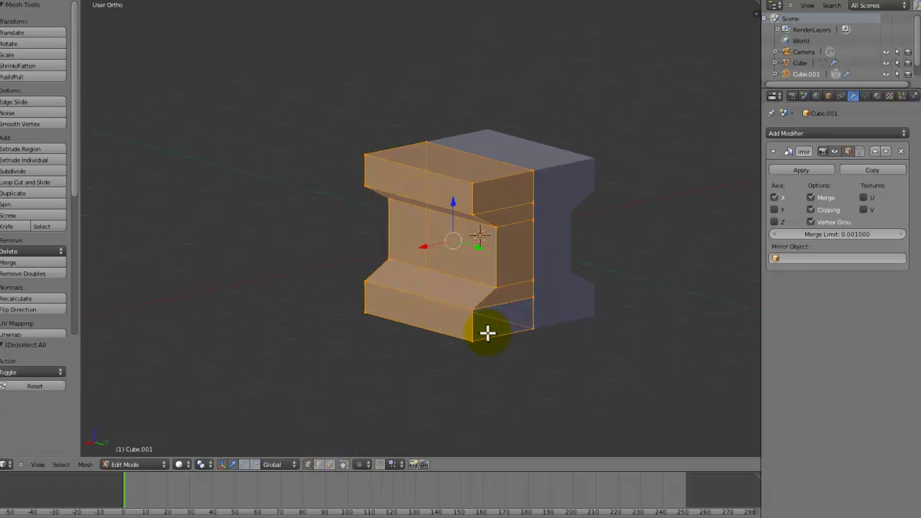
key(s)
key(x)
key(y)
click(664, 399)
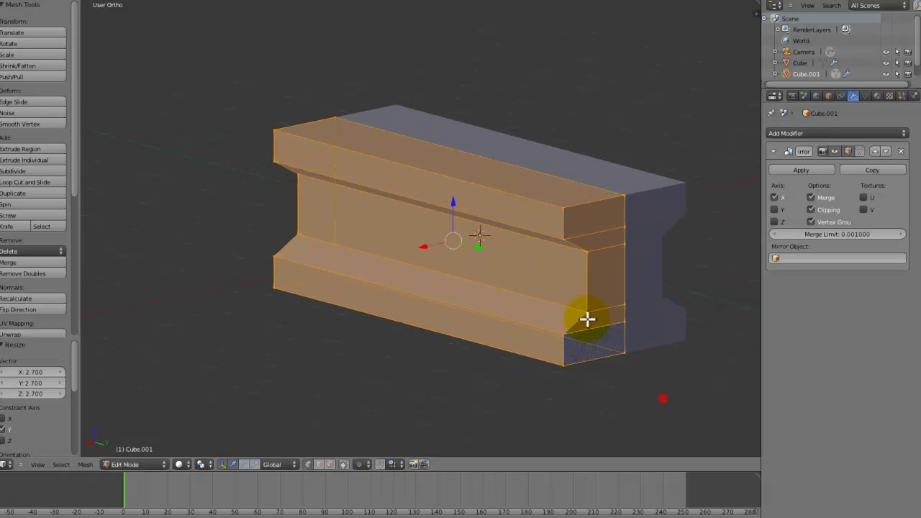
scroll(587, 319, down, 3)
key(s)
key(y)
click(767, 385)
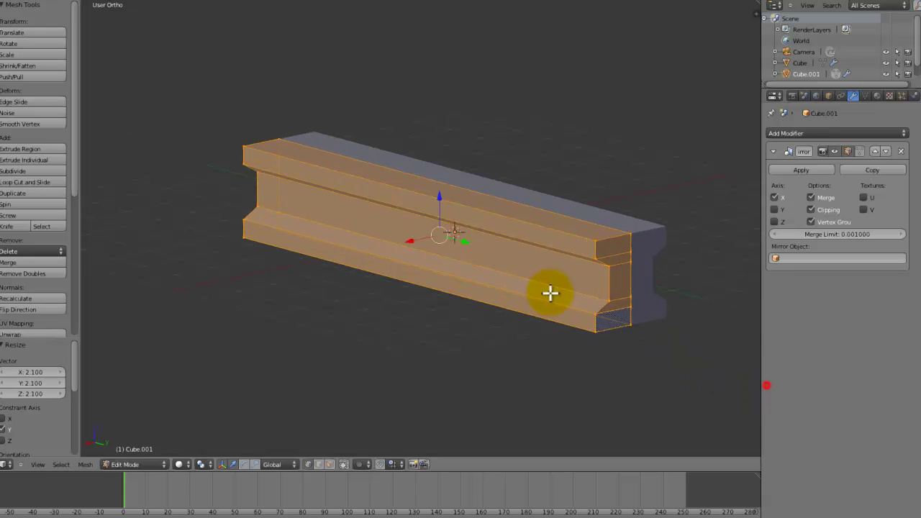
Stretch the beam still further along Y and leave Edit Mode.
scroll(551, 292, down, 4)
key(s)
key(y)
click(603, 324)
middle_drag(564, 309, 636, 326)
key(Tab)
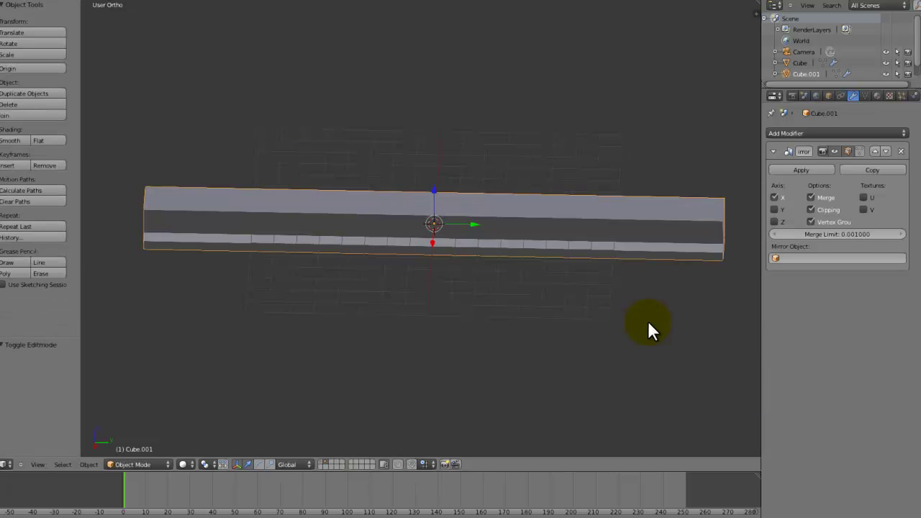
Back in Edit Mode, shrink the whole beam mesh uniformly and move it -0.361 along X to narrow the mirrored profile.
key(Tab)
key(s)
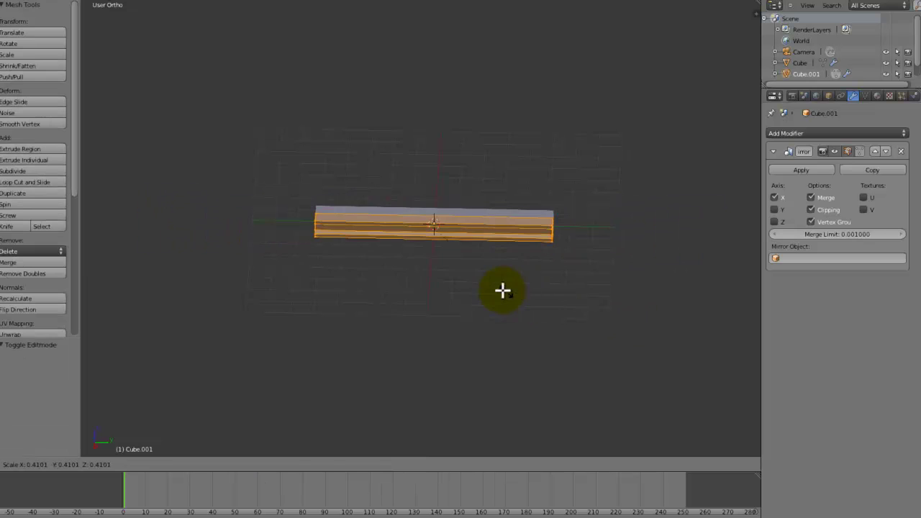
click(458, 267)
middle_drag(456, 265, 477, 281)
key(g)
key(x)
click(401, 247)
Scale the narrowed beam along Y by about 2.2 and return to Object Mode.
key(s)
key(y)
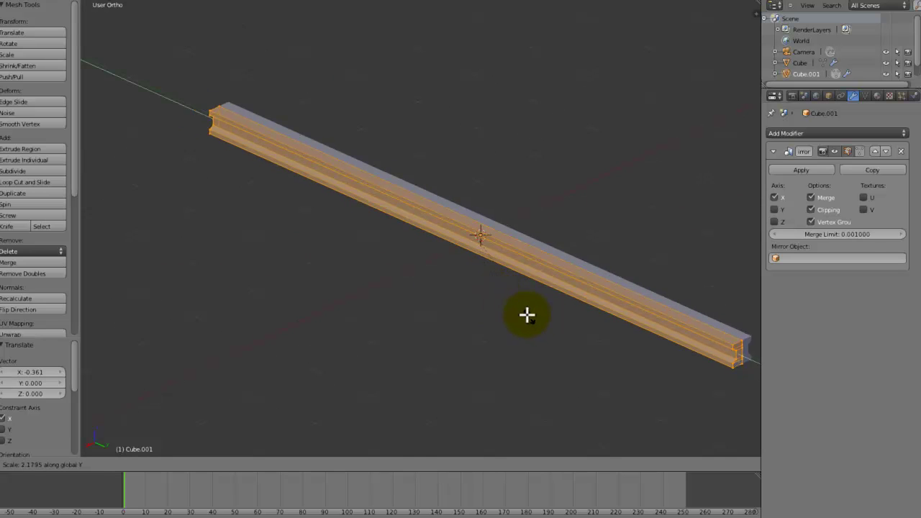
click(537, 307)
middle_drag(537, 307, 600, 305)
key(Tab)
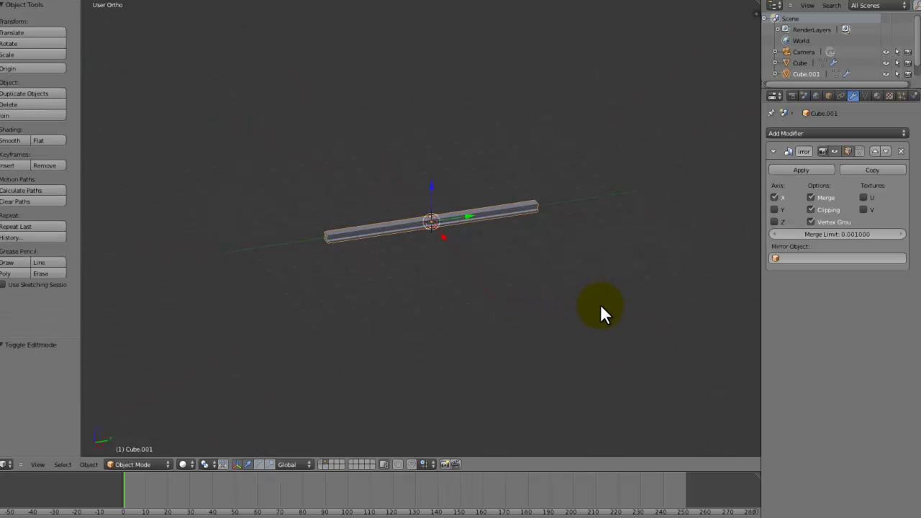
Move the beam to the first layer and show that layer with the room.
key(m)
click(689, 325)
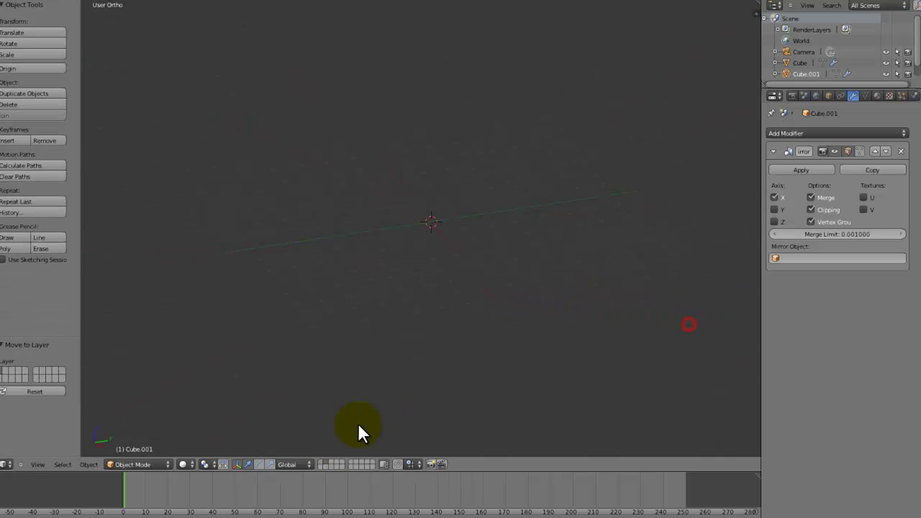
click(321, 461)
middle_drag(380, 306, 409, 257)
scroll(451, 265, up, 3)
Rotate the beam -90° around Z and raise it 3 units along Z to skylight height.
key(r)
key(z)
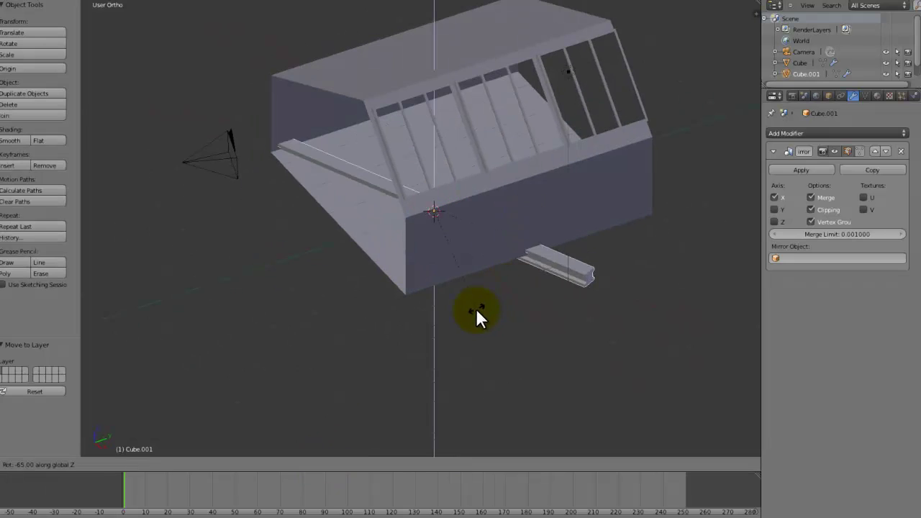
click(432, 325)
middle_drag(520, 252, 499, 228)
key(g)
key(z)
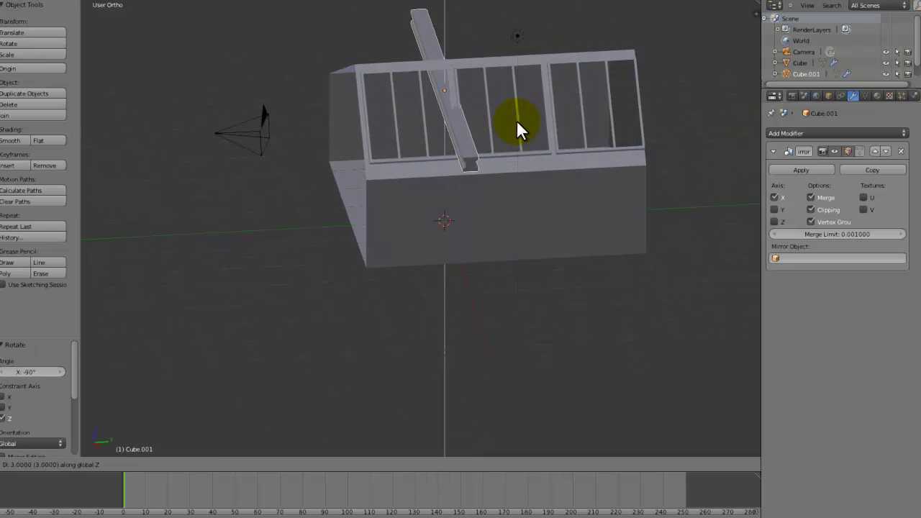
click(516, 120)
Scale the beam uniformly to 0.355 and lengthen it along X by 2.641.
scroll(432, 211, up, 5)
key(s)
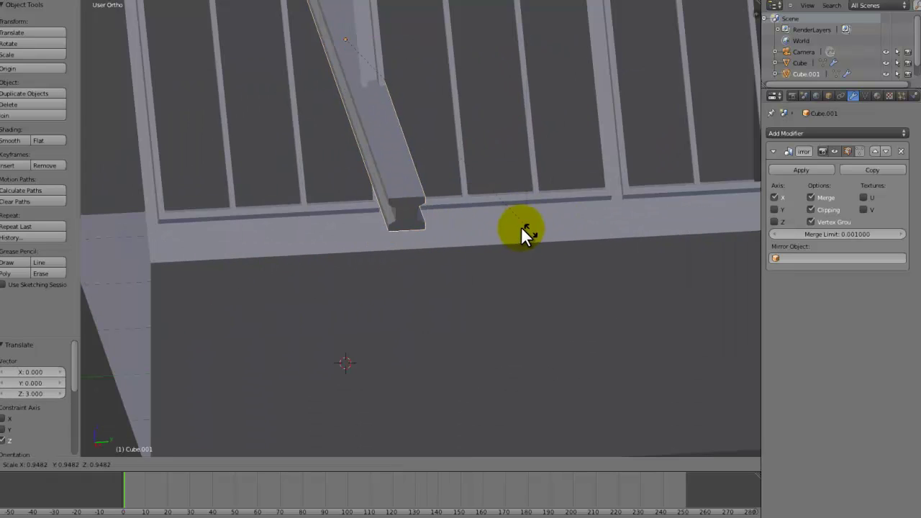
click(375, 136)
key(s)
key(x)
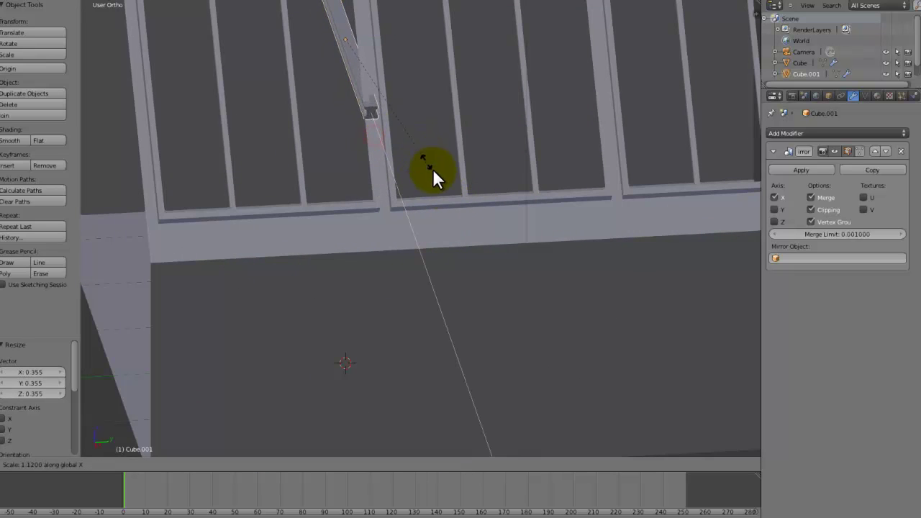
click(522, 325)
Shift the beam about 0.052 along Y toward the skylight post and check its placement through the camera.
key(g)
key(x)
key(y)
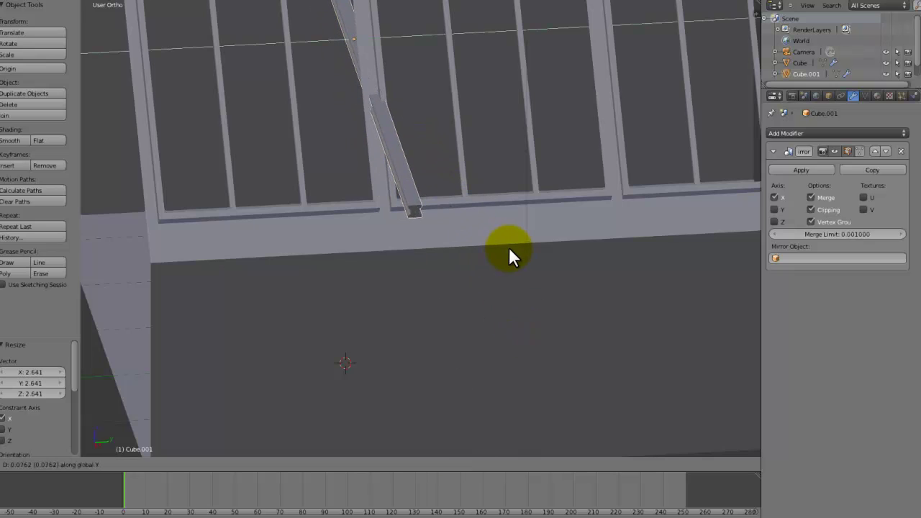
click(505, 236)
key(KP_5)
key(KP_0)
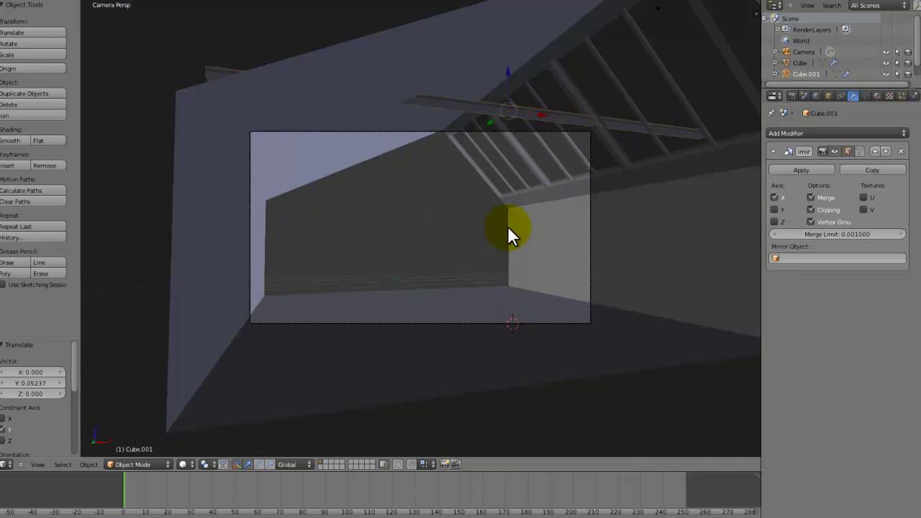
key(KP_1)
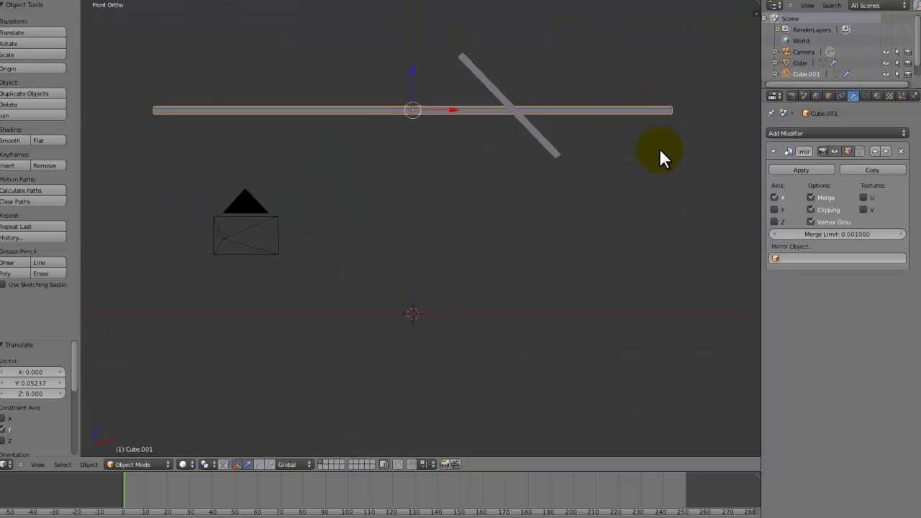
Scale the beam uniformly to 0.576 and move it about 0.018 along Y to line up with the skylight post.
middle_drag(656, 149, 583, 200)
scroll(583, 200, up, 3)
key(s)
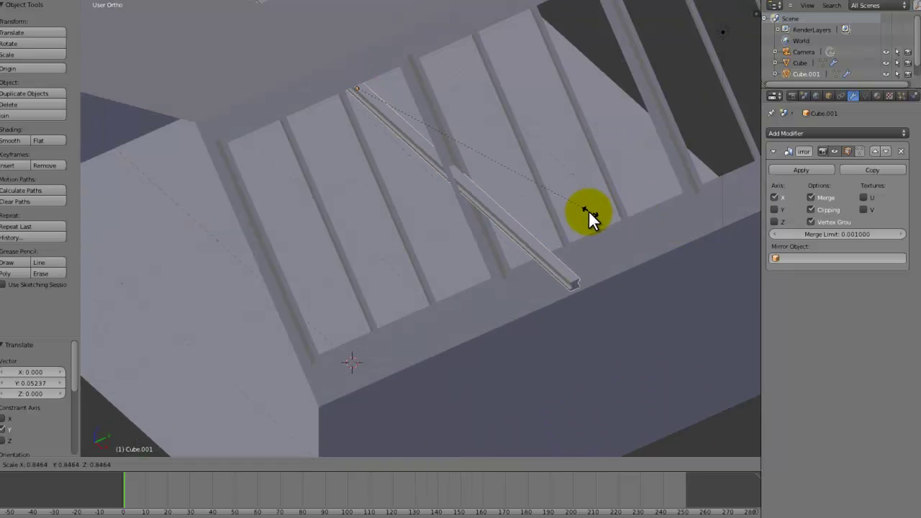
click(504, 191)
middle_drag(504, 191, 478, 145)
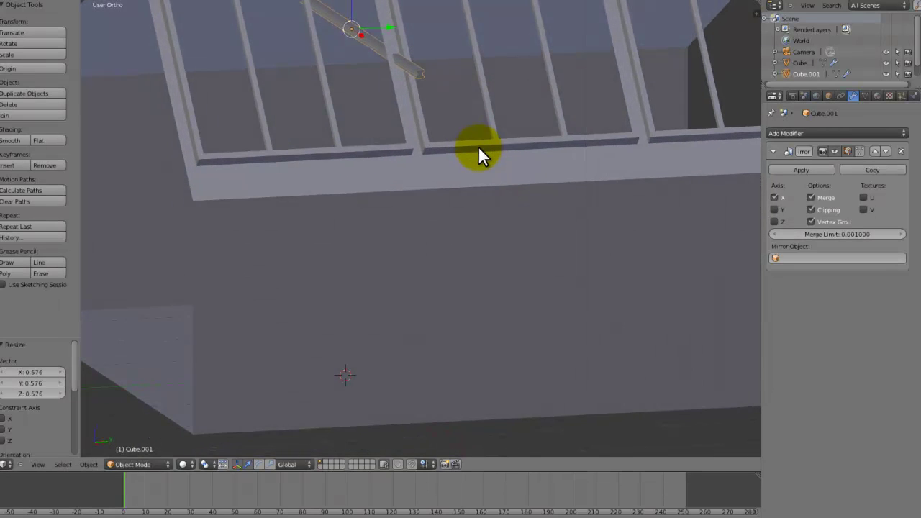
key(g)
key(x)
key(y)
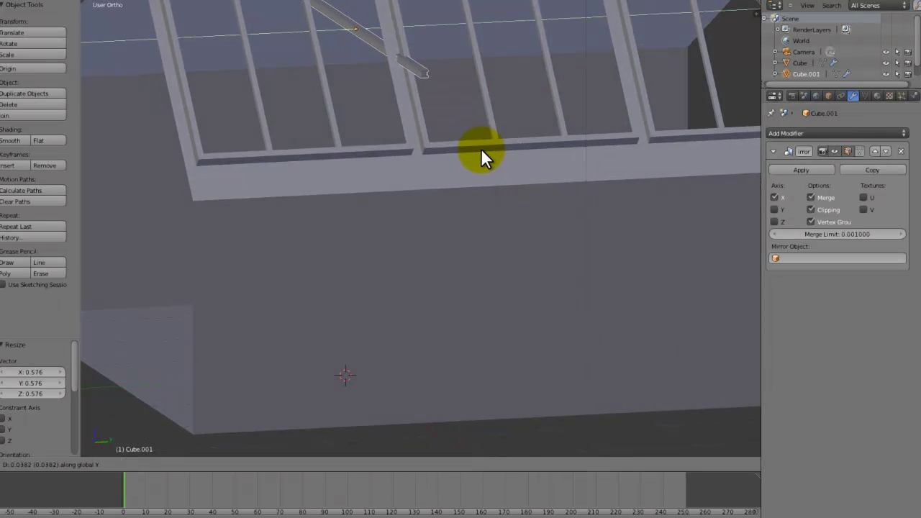
click(481, 150)
Save the scene over the existing file.
key(KP_0)
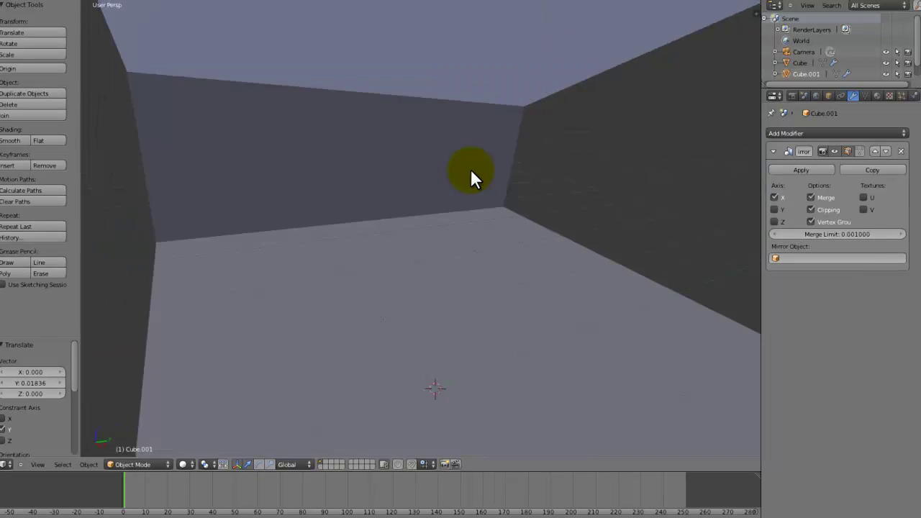
key(ctrl+s)
click(471, 170)
Move the beam -2 along Y to the front end post of the skylight.
middle_drag(551, 168, 442, 187)
key(Tab)
key(Tab)
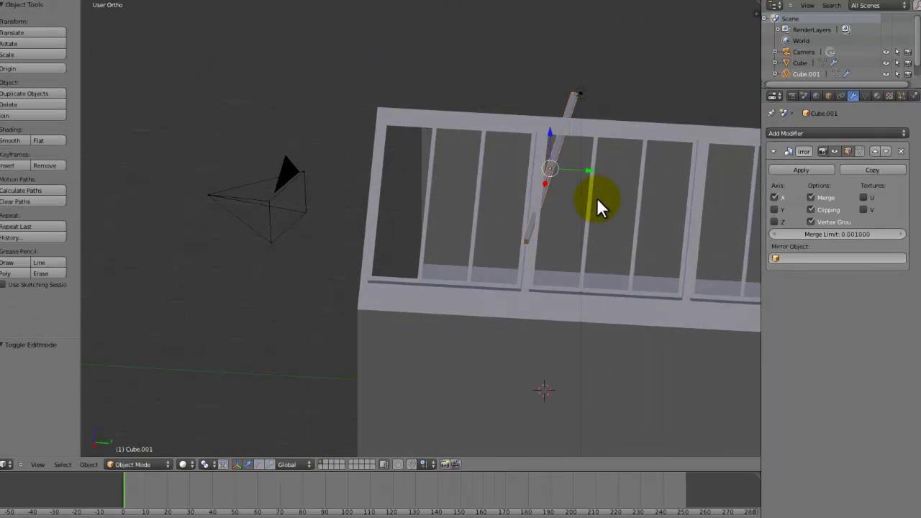
key(g)
key(x)
key(y)
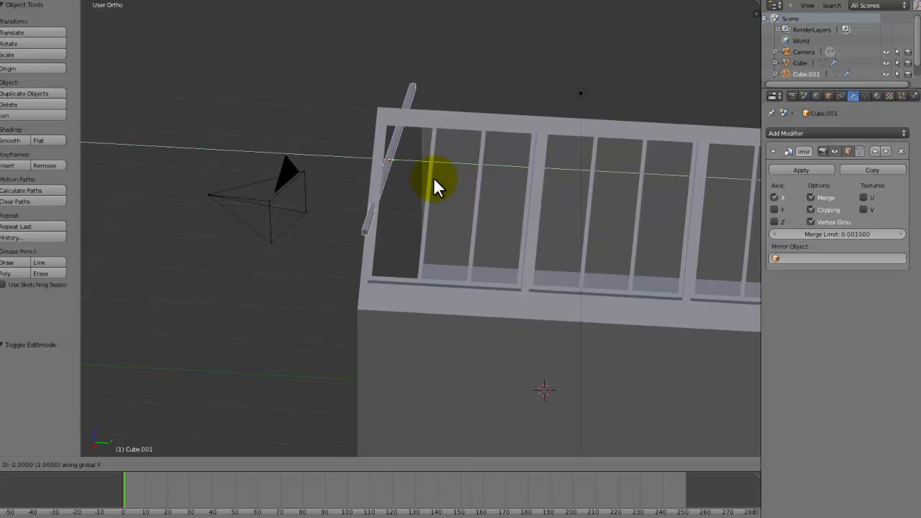
click(434, 178)
middle_drag(433, 177, 526, 267)
Try joining the beam to the arrayed room shell with its Mirror modifier still unapplied, and undo the join.
right_click(529, 272)
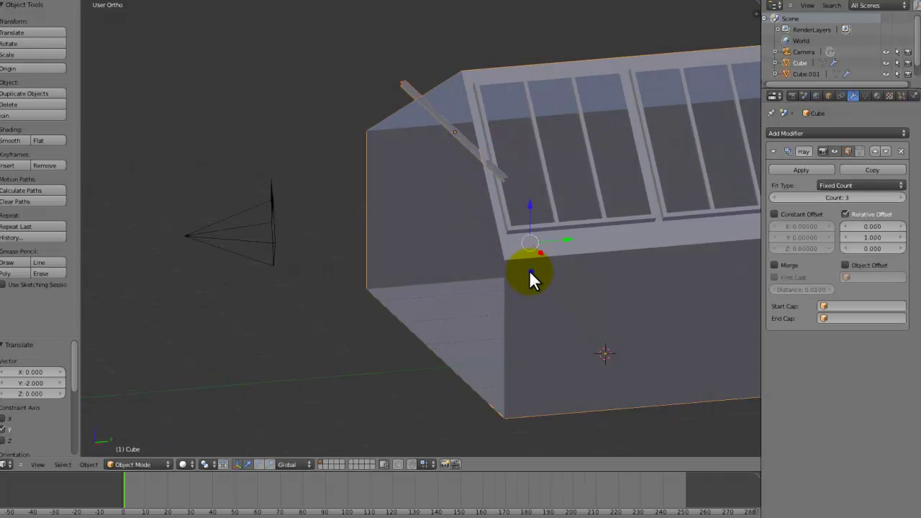
key(ctrl+j)
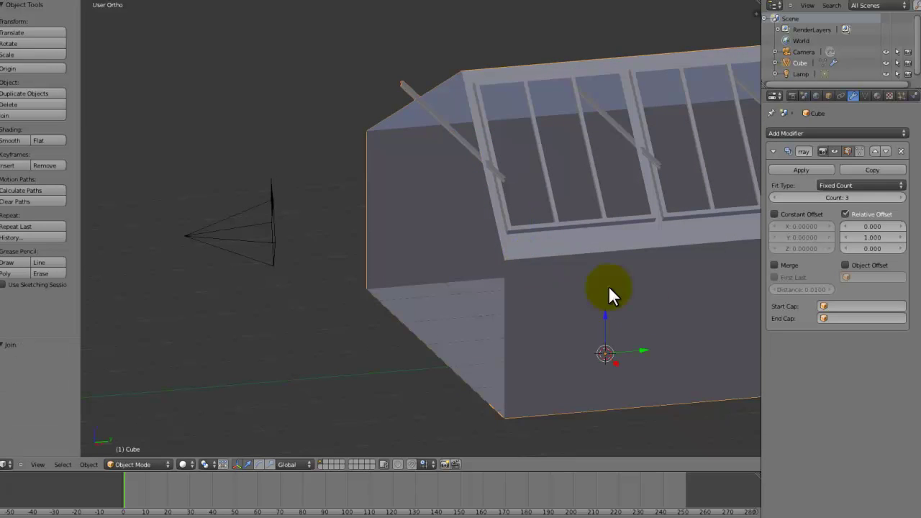
middle_drag(610, 293, 534, 213)
key(ctrl+z)
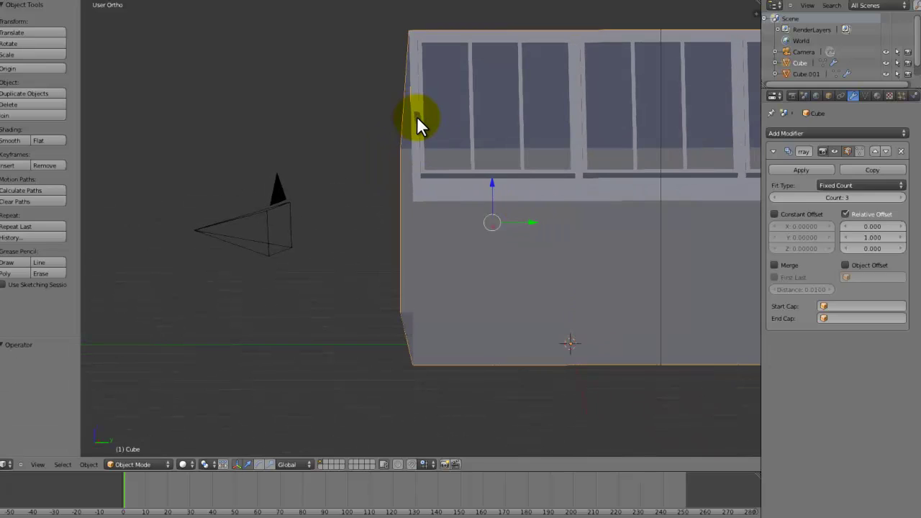
Apply the beam's Mirror modifier and join the beam to the arrayed room shell.
right_click(416, 116)
click(804, 171)
right_click(532, 243)
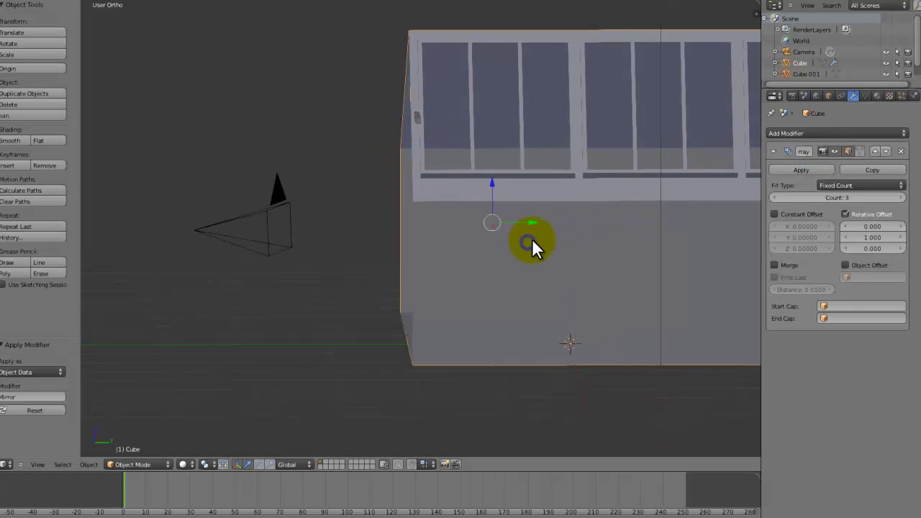
key(ctrl+j)
Examine the repeated ceiling beams through the camera and select the room object.
key(KP_5)
middle_drag(531, 236, 565, 188)
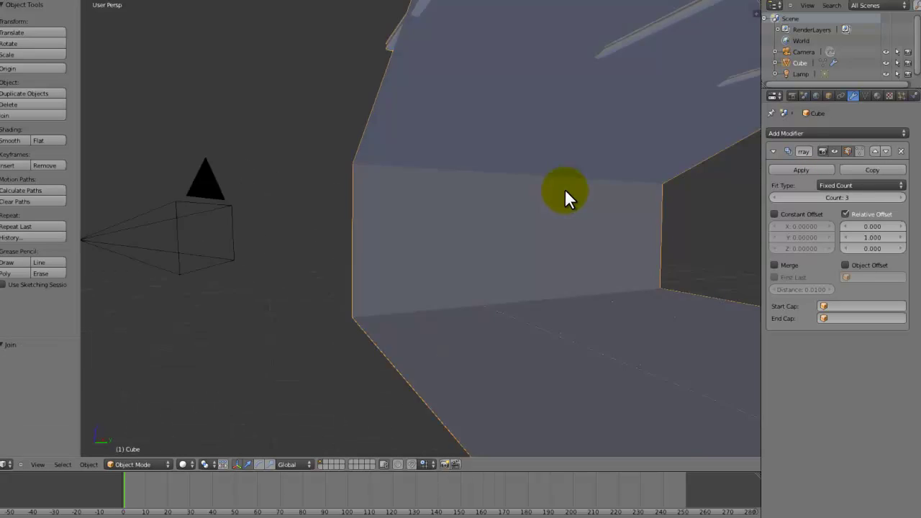
key(KP_0)
key(a)
scroll(565, 189, up, 5)
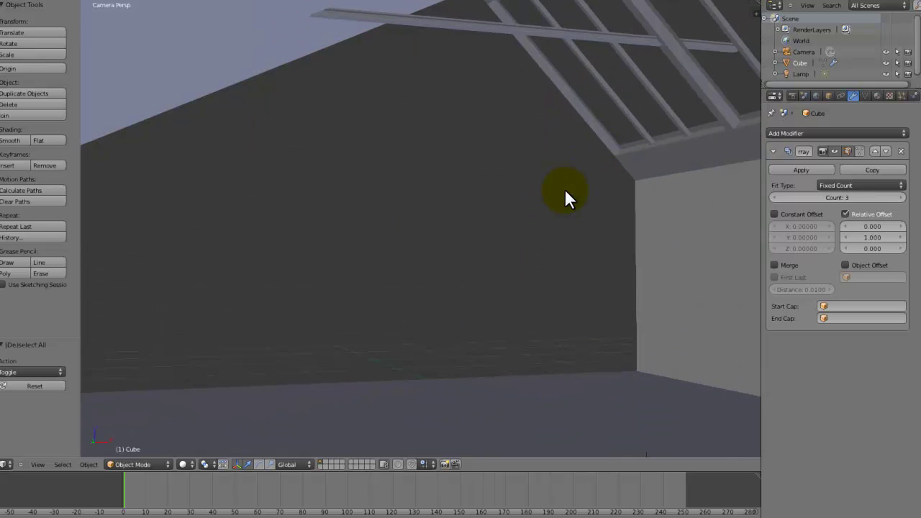
scroll(565, 189, down, 8)
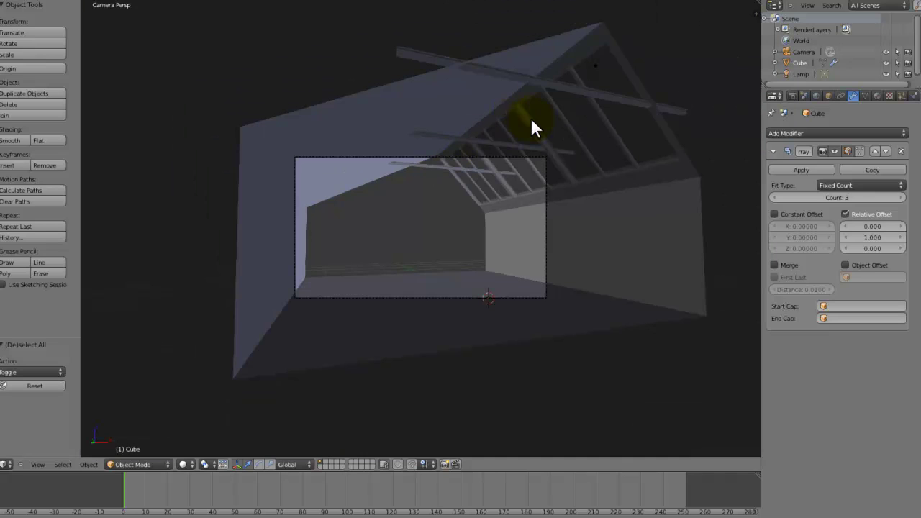
right_click(567, 82)
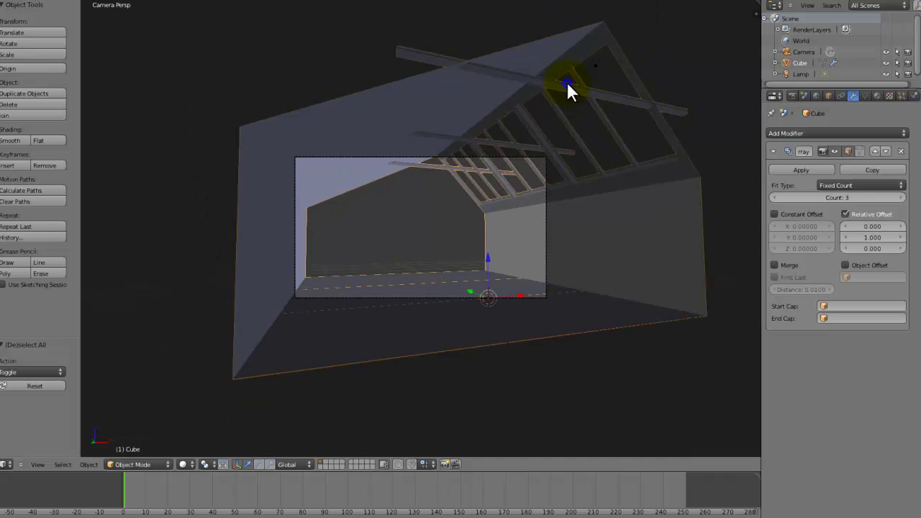
Select the whole ceiling beam inside the room mesh and move it about -0.6 along X.
key(Tab)
key(a)
key(KP_1)
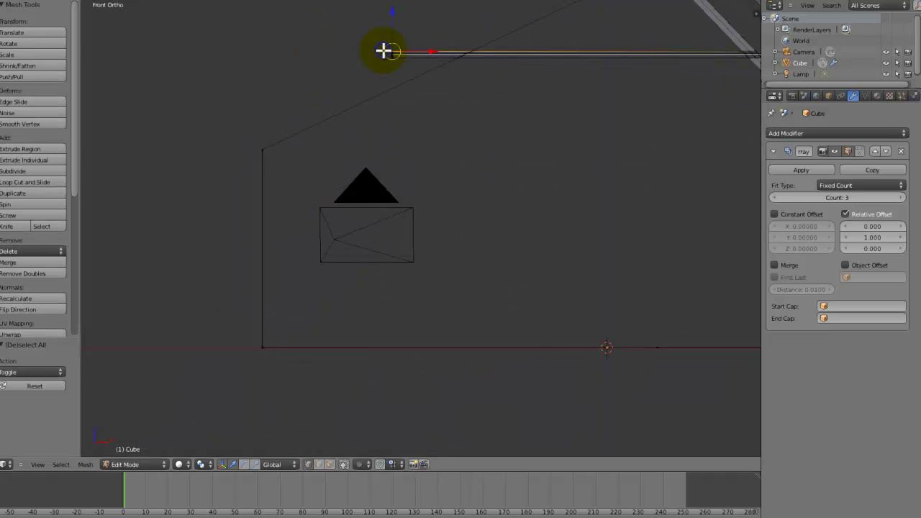
key(ctrl+l)
key(KP_0)
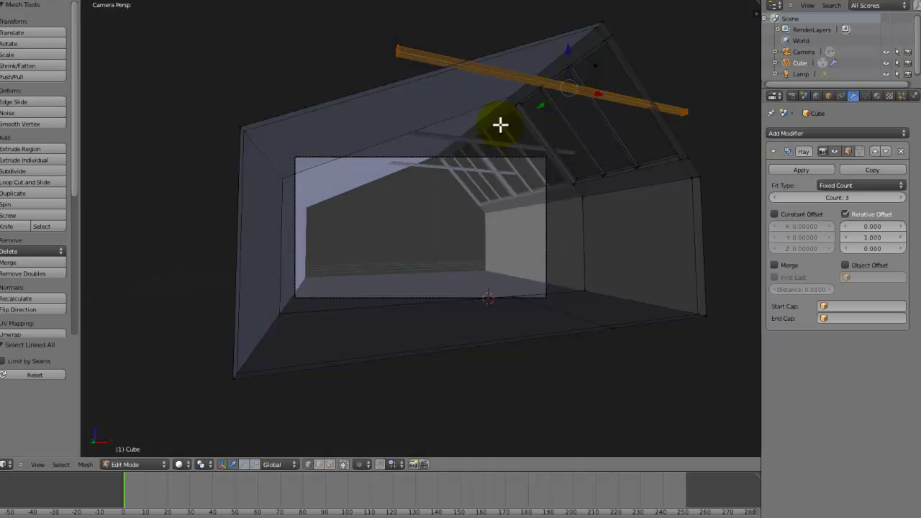
scroll(500, 125, up, 3)
key(g)
key(x)
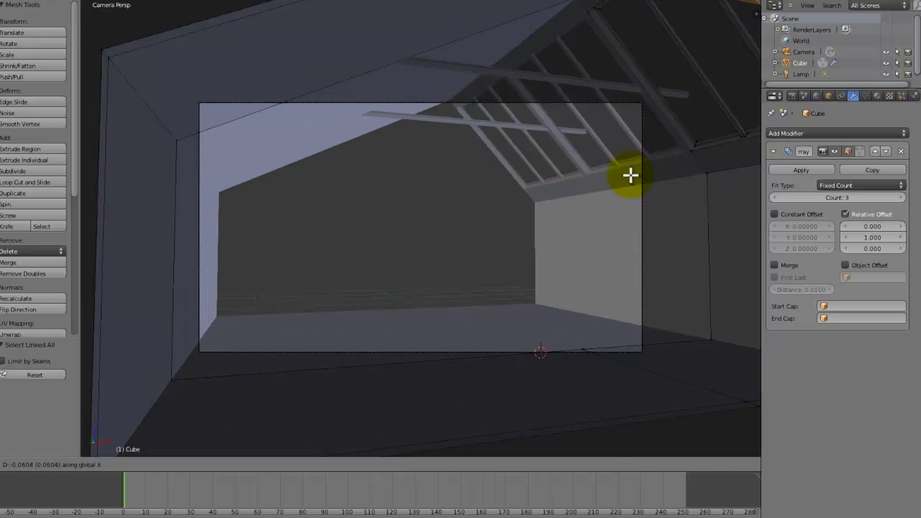
click(559, 182)
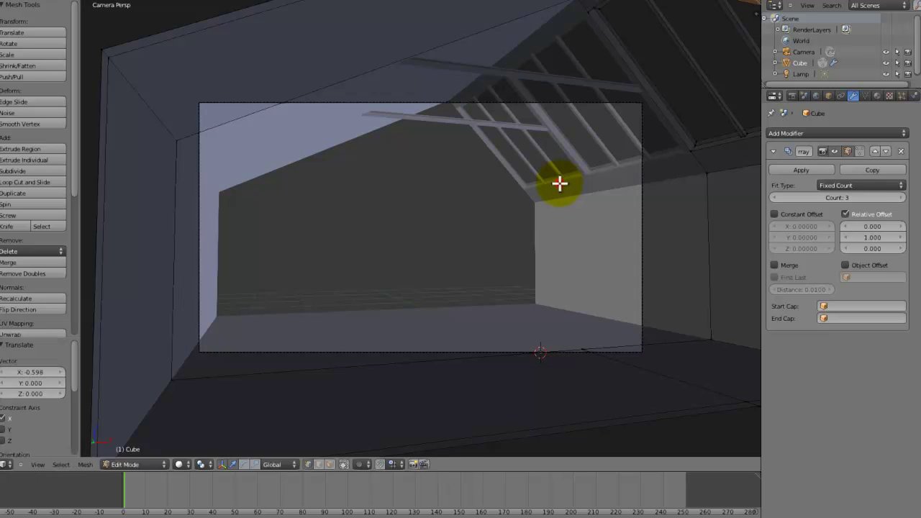
shift+middle_drag(559, 183, 469, 213)
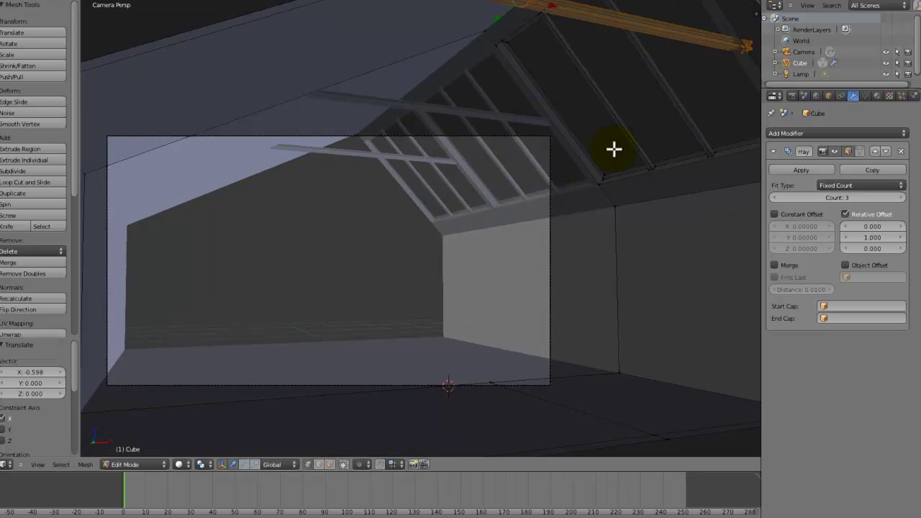
Slide the beam further along X so its end meets the skylight frame.
key(Tab)
middle_drag(613, 149, 539, 177)
key(Tab)
shift+middle_drag(653, 177, 598, 190)
key(g)
key(x)
click(562, 208)
key(Tab)
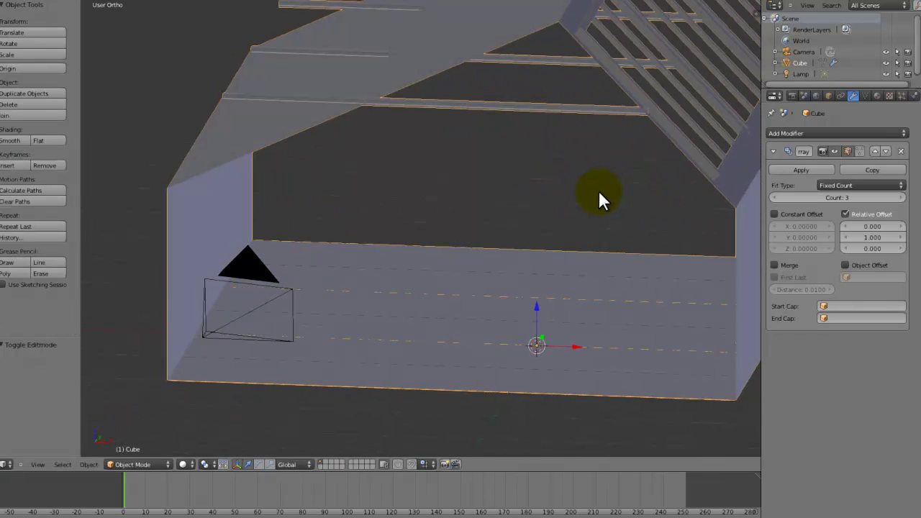
Shorten the beam by moving its end opposite the skylight about 1.3 along X, and save over tma_p01-comp.blend.
key(Tab)
key(a)
key(a)
key(g)
key(x)
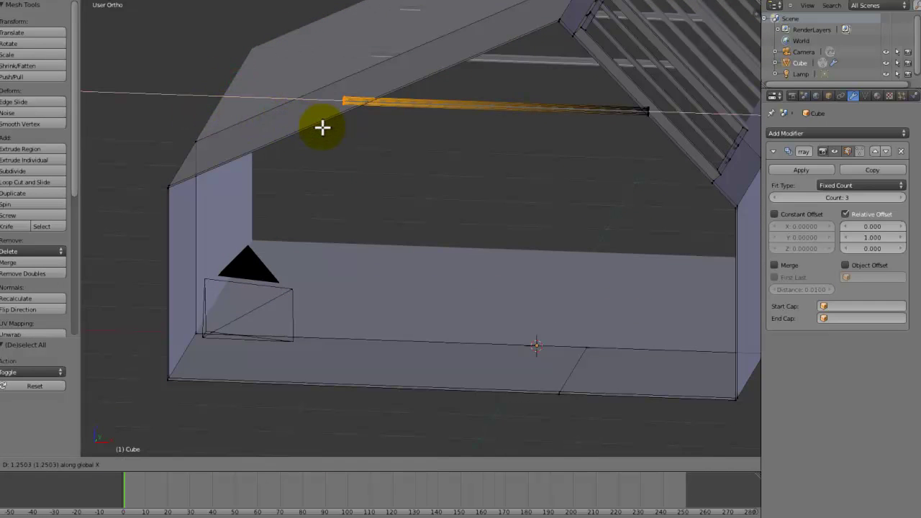
click(329, 128)
key(Tab)
middle_drag(329, 125, 311, 123)
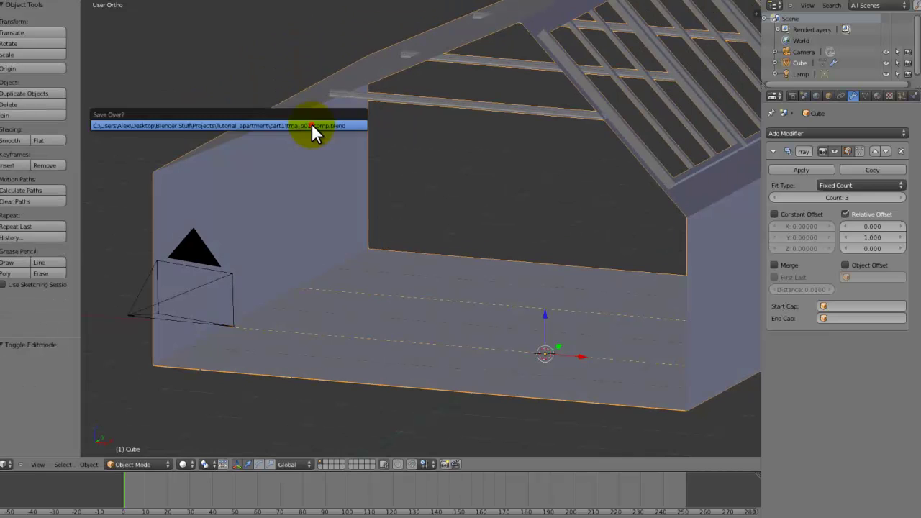
Look through the camera and move it -1.209 along Y, back from the room.
key(KP_0)
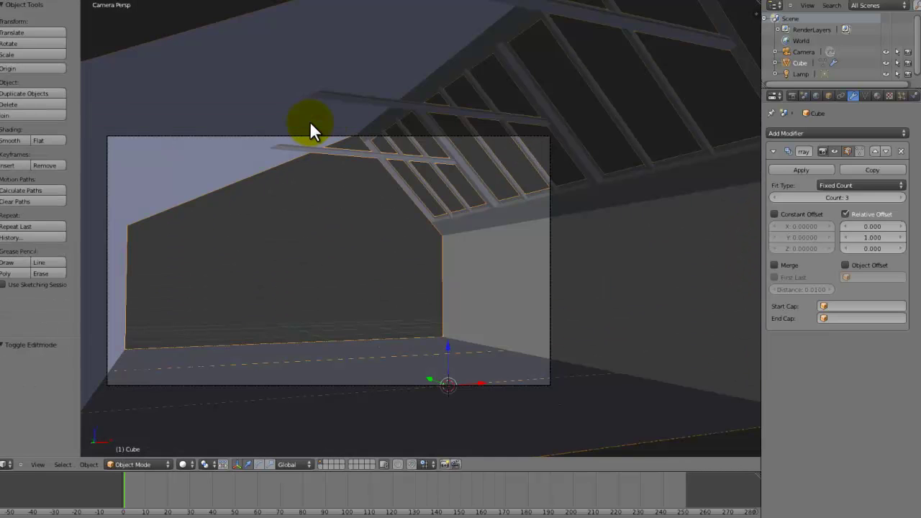
shift+middle_drag(374, 114, 400, 86)
right_click(424, 107)
key(g)
key(y)
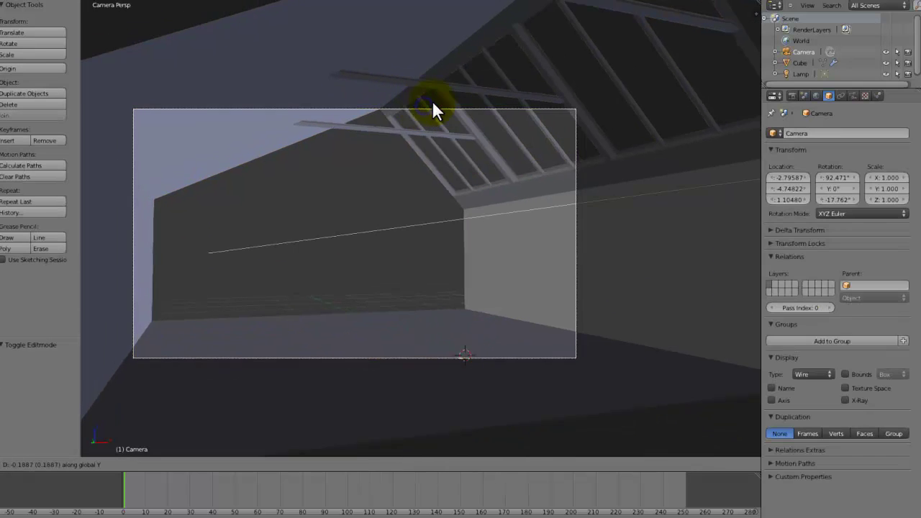
click(460, 97)
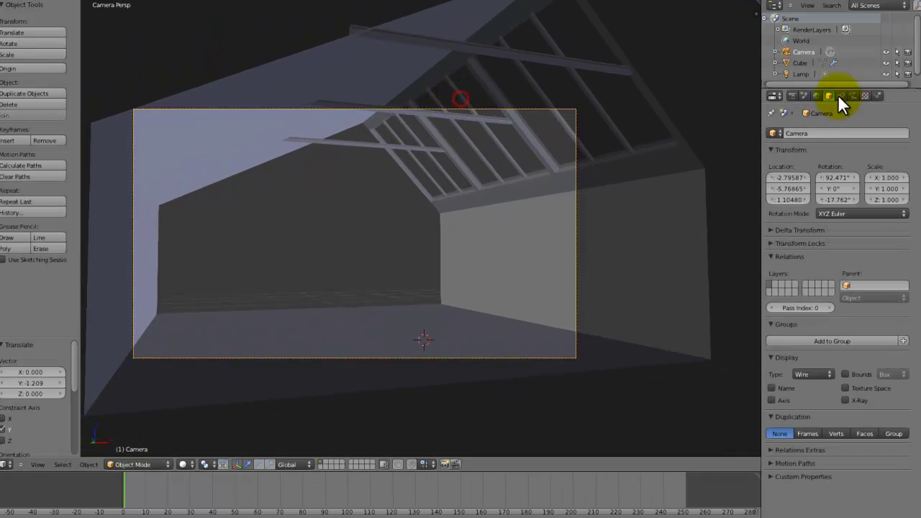
Set the camera's focal length to 25 mm.
click(852, 95)
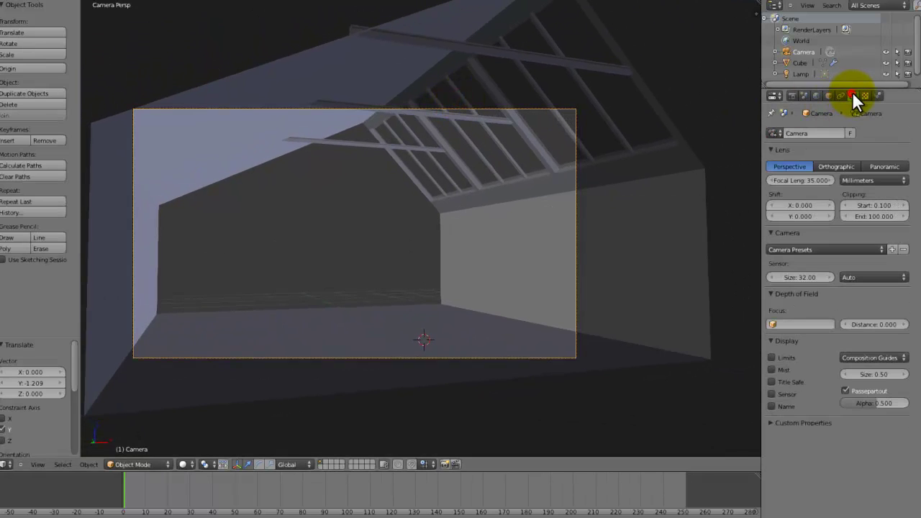
click(799, 180)
text(25)
key(Return)
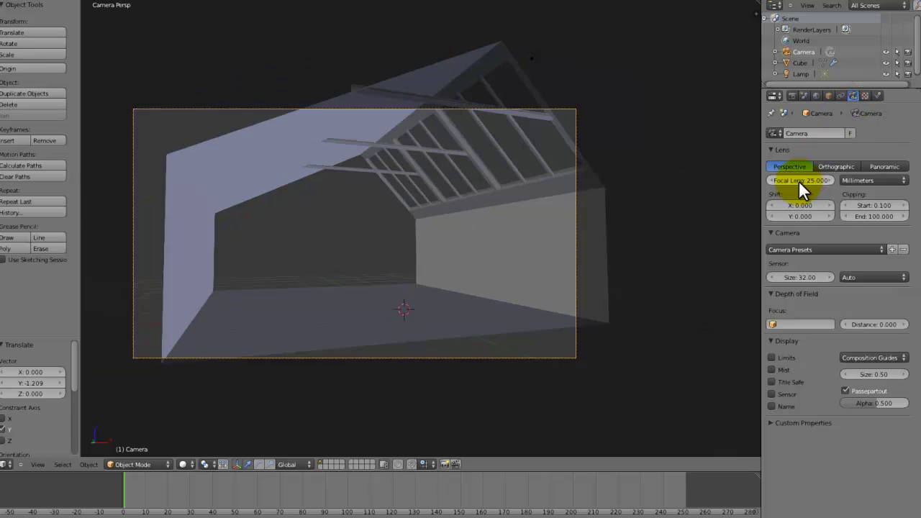
Move the camera 1.312 along Y into the room and save the file.
key(g)
key(x)
key(y)
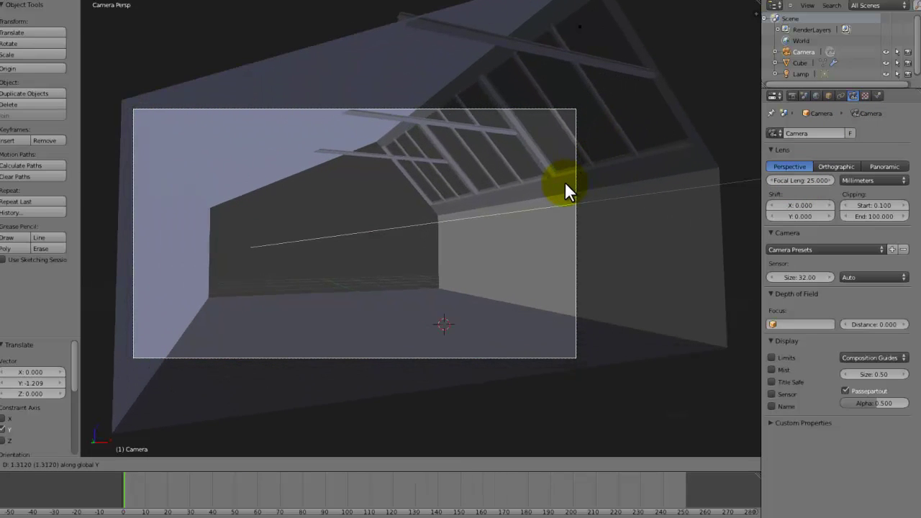
click(564, 181)
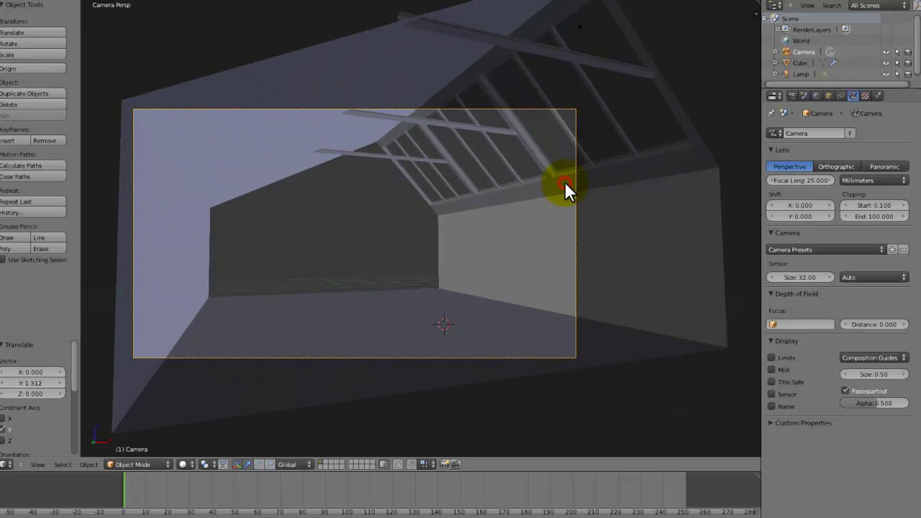
key(ctrl+s)
click(565, 182)
Select the room object and open its mesh for editing at the skylight's outer side.
shift+middle_drag(511, 189, 555, 156)
right_click(534, 196)
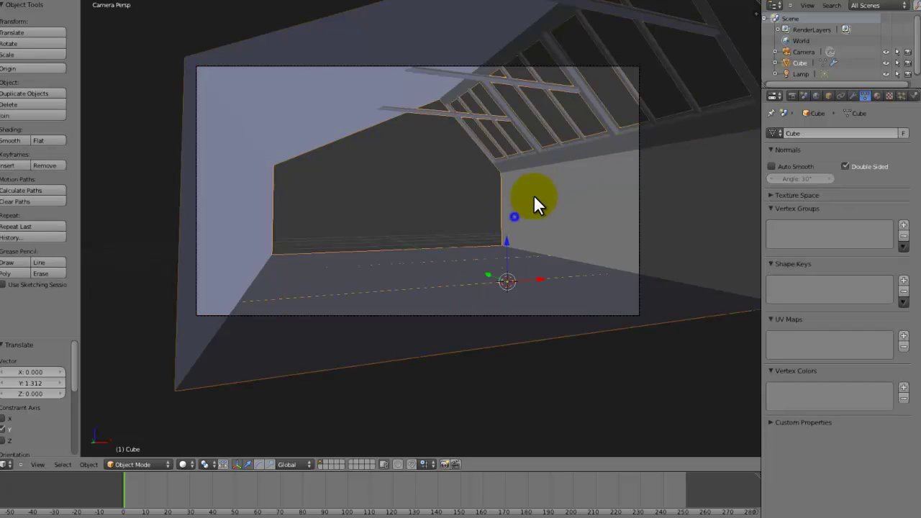
click(851, 96)
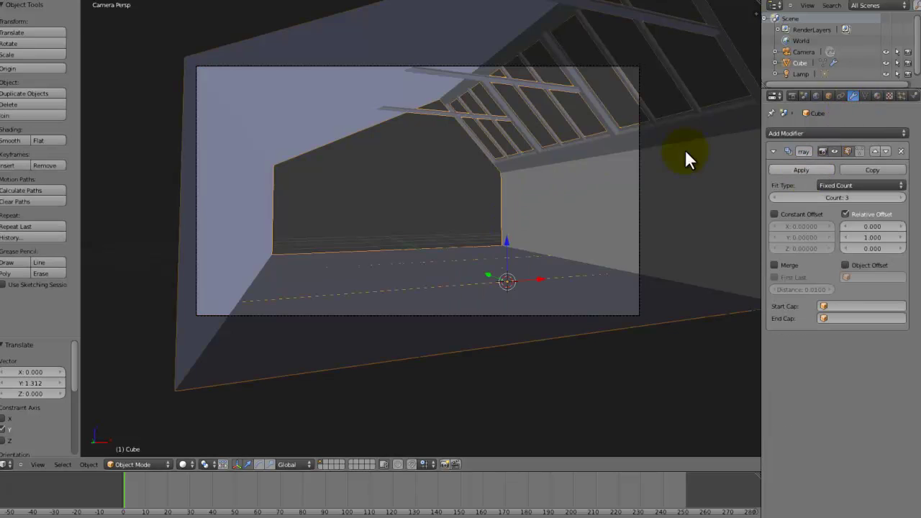
middle_drag(656, 109, 360, 230)
key(Tab)
scroll(360, 231, up, 3)
Select the edge loops around the first skylight opening to cover its window frame.
alt+right_click(389, 281)
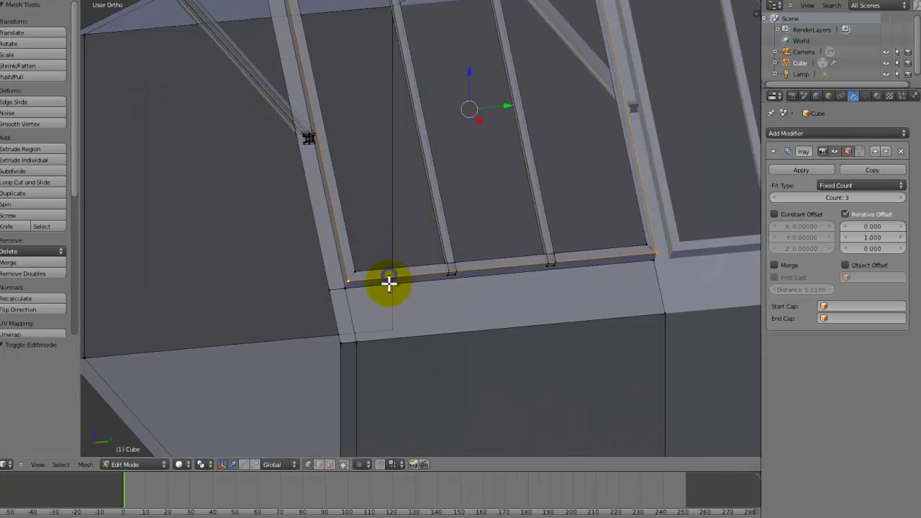
alt+shift+right_click(388, 284)
alt+shift+right_click(377, 270)
shift+middle_drag(427, 189, 471, 309)
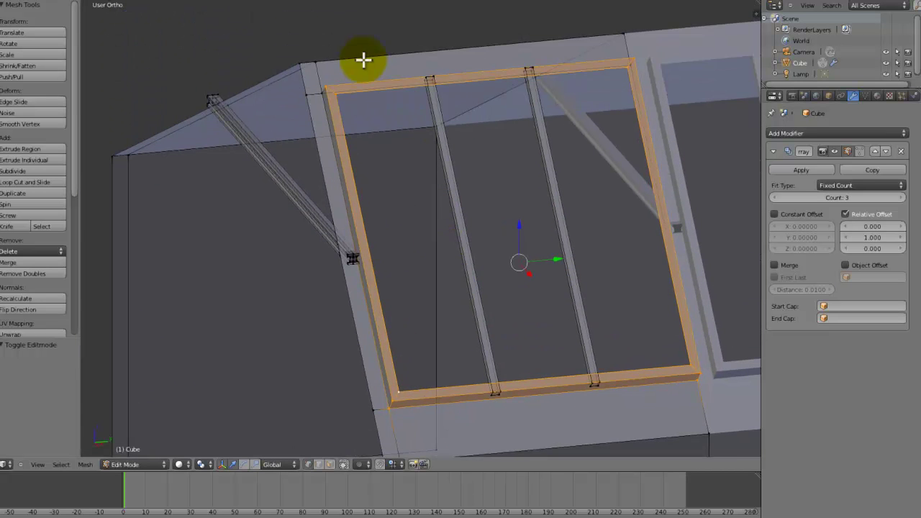
alt+shift+right_click(362, 91)
shift+middle_drag(537, 87, 423, 112)
Try adding the two glazing bars by selecting linked geometry, undo it, and clear the selection.
shift+right_click(386, 341)
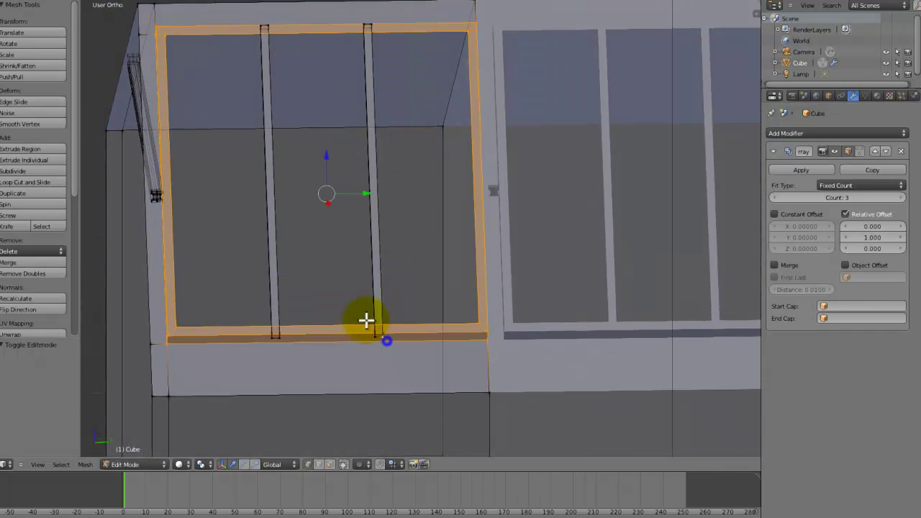
shift+right_click(273, 337)
key(ctrl+l)
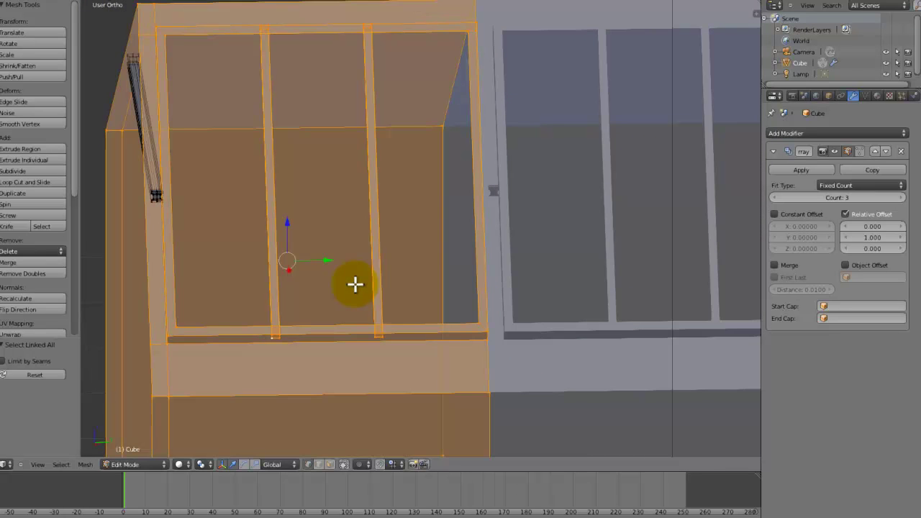
key(ctrl+z)
middle_drag(380, 197, 411, 310)
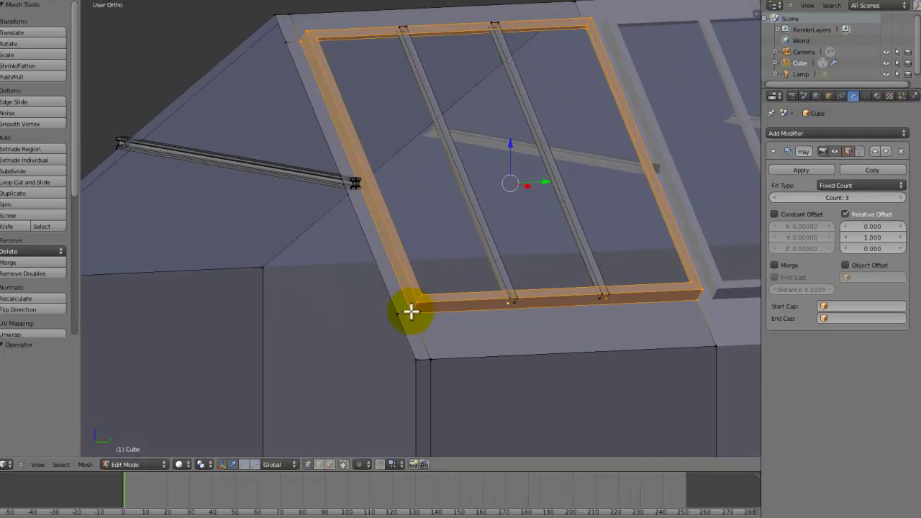
key(a)
Select both glazing bars as linked geometry together with all the window frame faces around the skylight opening.
right_click(515, 301)
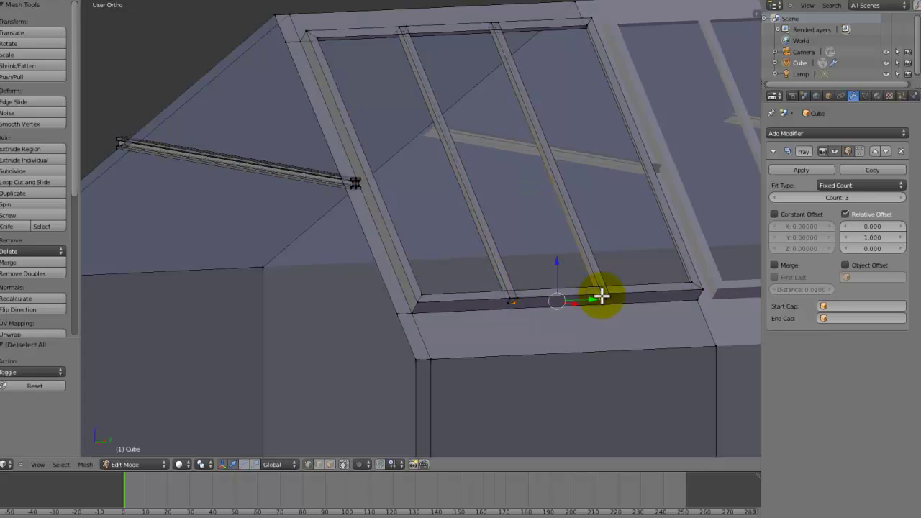
key(ctrl+l)
shift+right_click(566, 307)
key(ctrl+l)
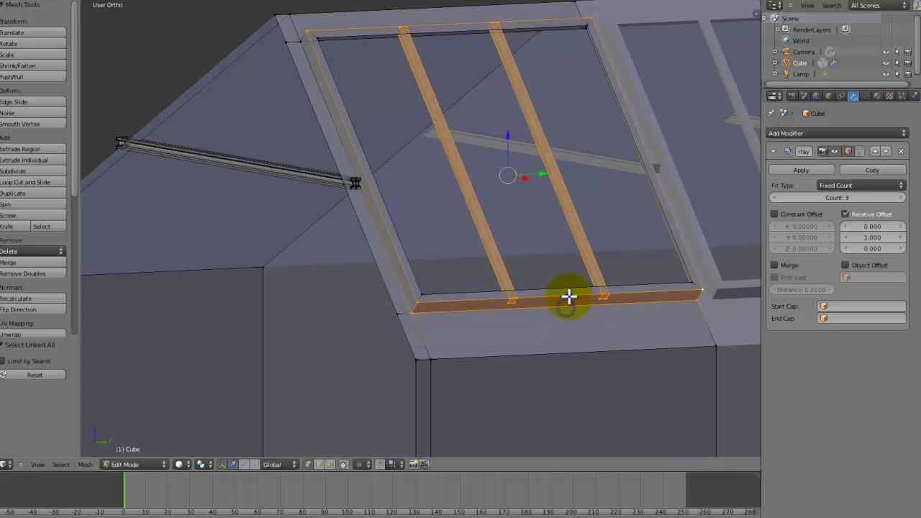
shift+right_click(399, 235)
key(ctrl+l)
shift+right_click(321, 40)
key(ctrl+l)
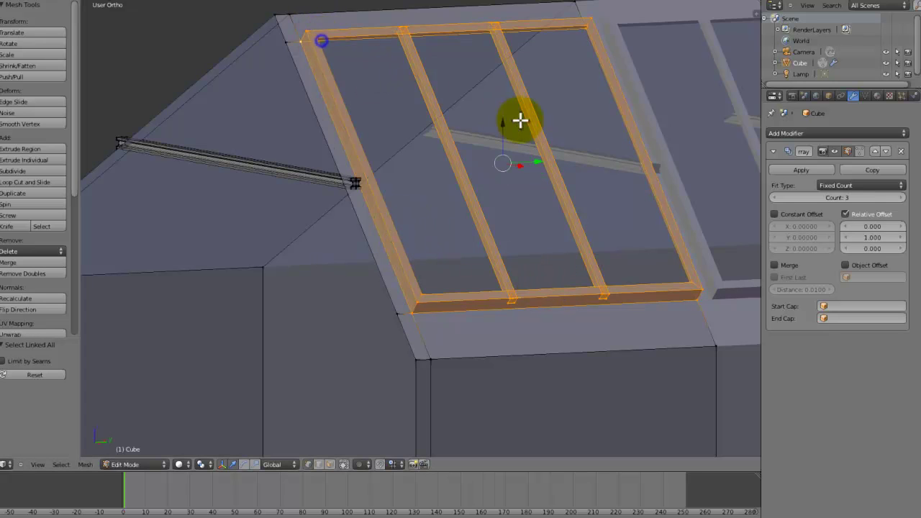
Create a new material for the room mesh and name it Grey_wall.
shift+middle_drag(521, 120, 280, 95)
scroll(648, 159, up, 2)
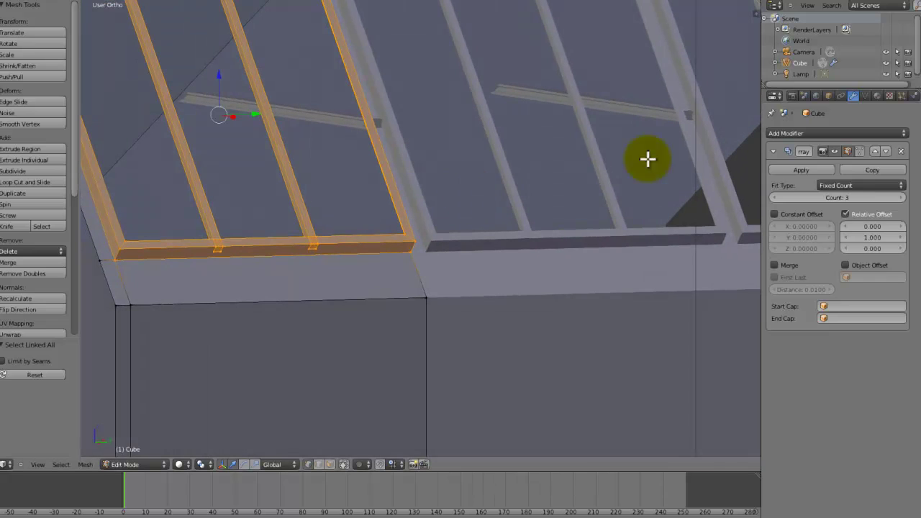
click(878, 95)
click(818, 183)
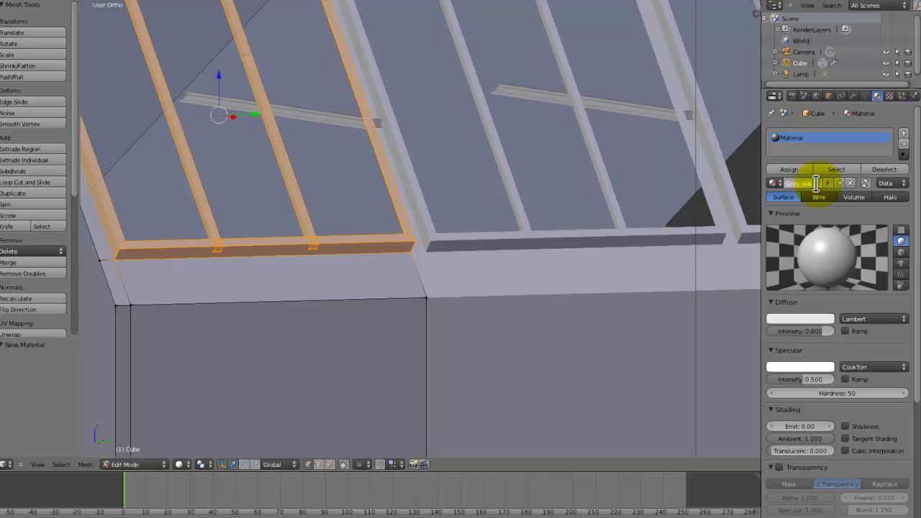
Add a second material named Window_frame and assign it to the selected skylight frame and glazing bars.
click(904, 133)
click(799, 182)
text(Window)
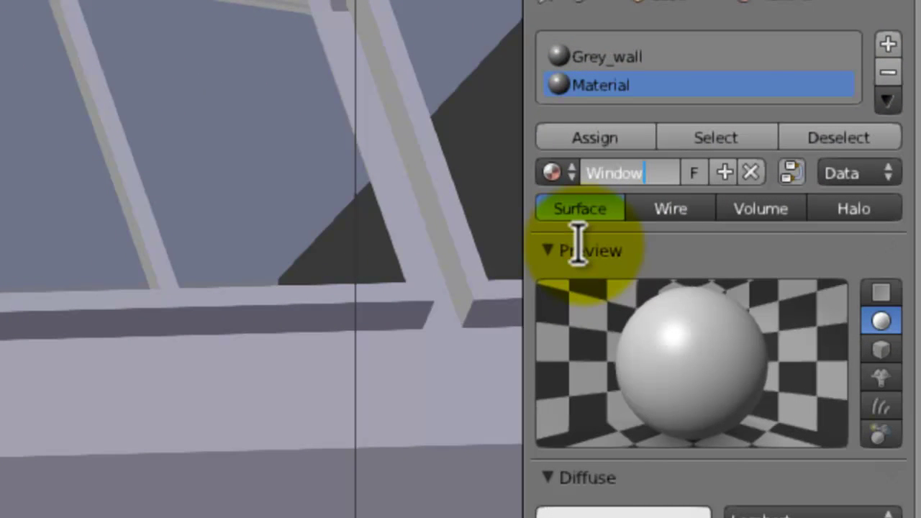
text(_frame)
key(Return)
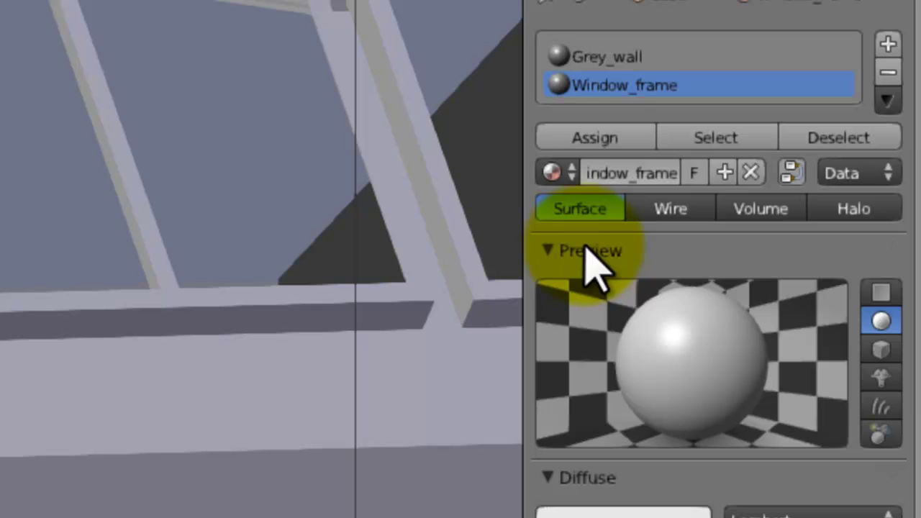
click(601, 137)
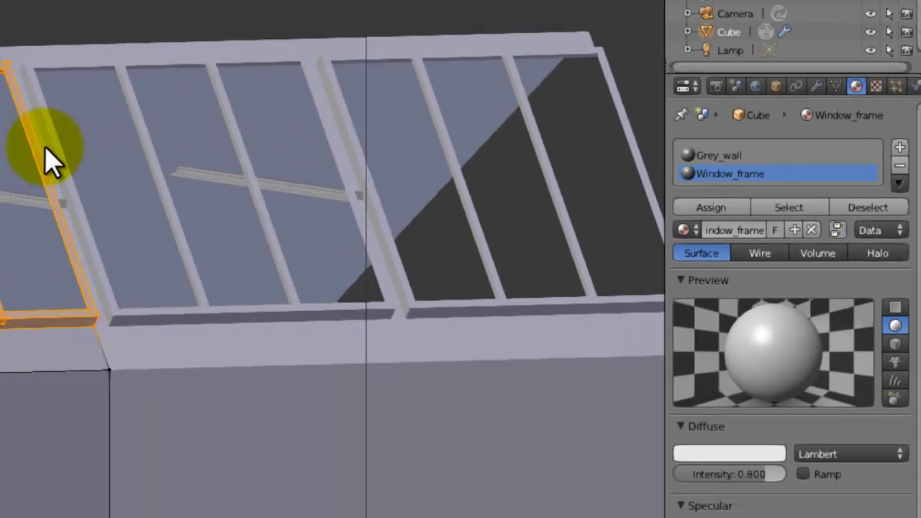
Leave mesh editing and switch the render engine to Cycles Render.
key(Tab)
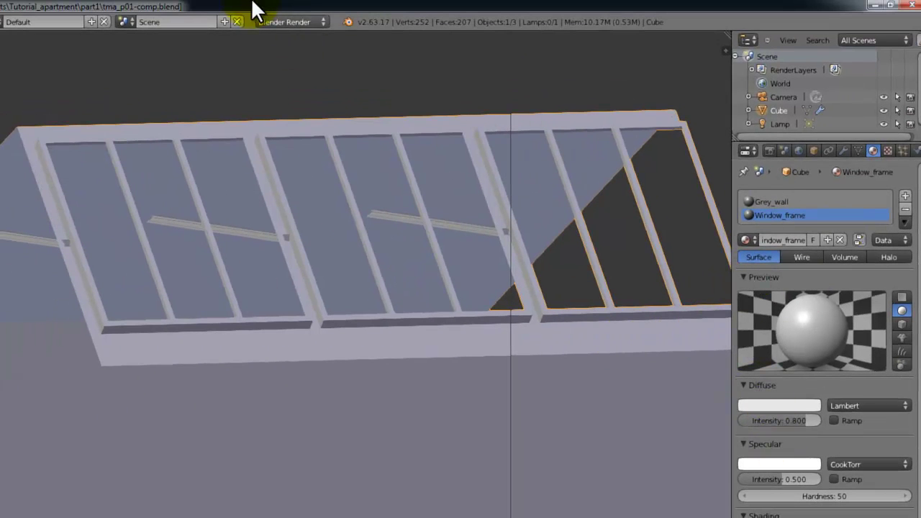
click(284, 22)
click(281, 63)
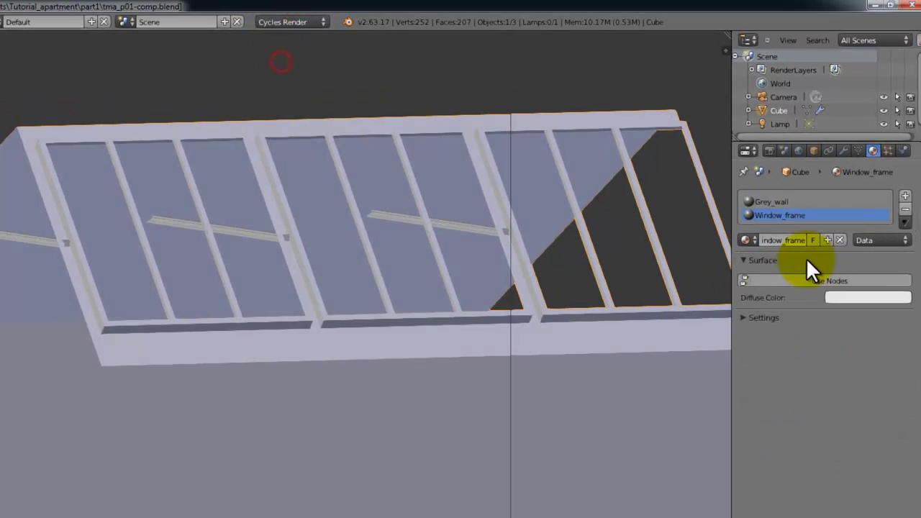
Set the Window_frame material's viewport color to a very dark grey, RGB about 0.035.
click(754, 316)
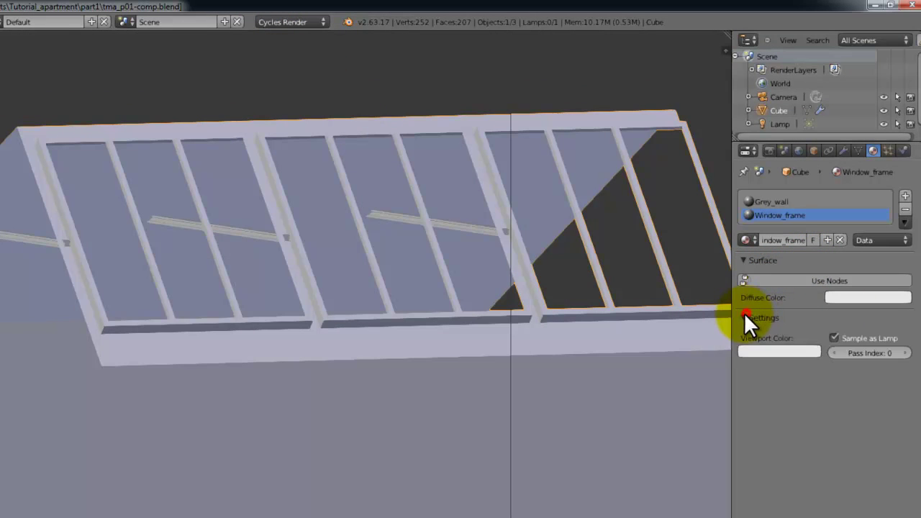
click(767, 352)
drag(815, 239, 809, 249)
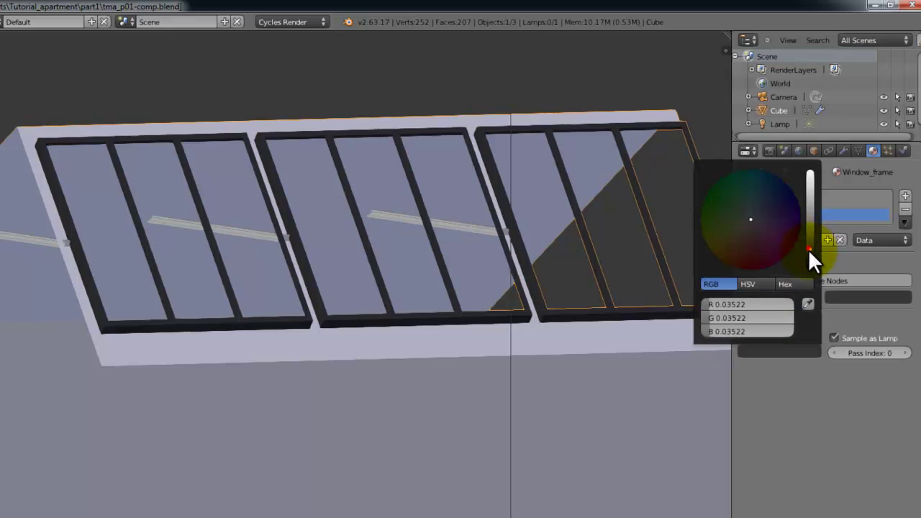
Add a material named Brick_wall and assign it to the inner and edge faces of the side wall below the skylights.
middle_drag(306, 243, 310, 517)
key(Tab)
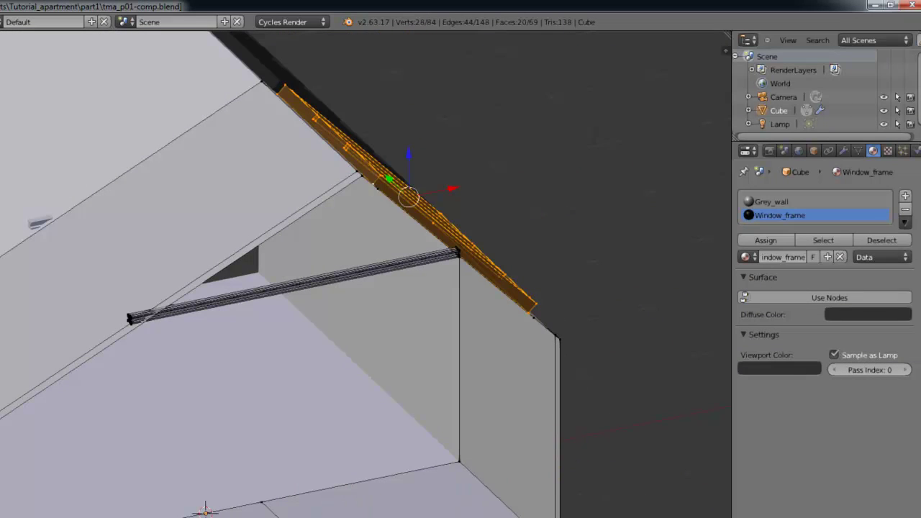
right_click(516, 415)
shift+right_click(557, 444)
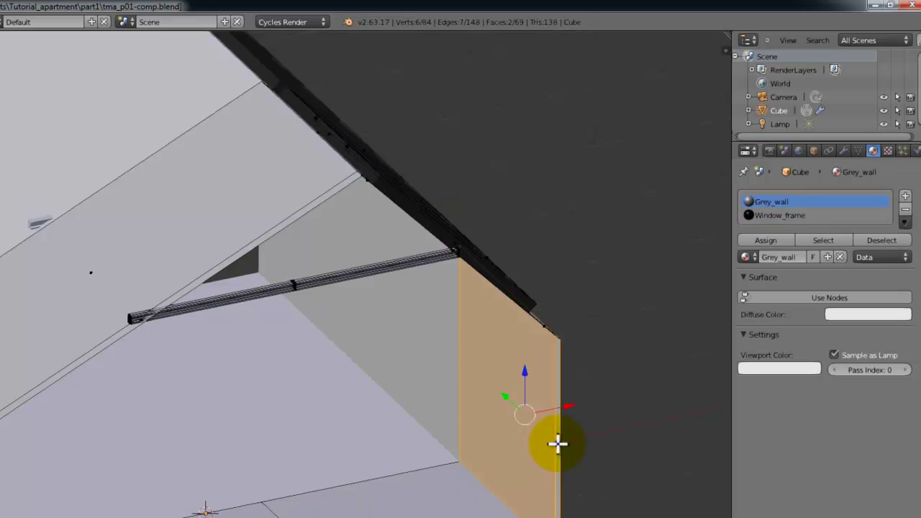
middle_drag(499, 387, 537, 304)
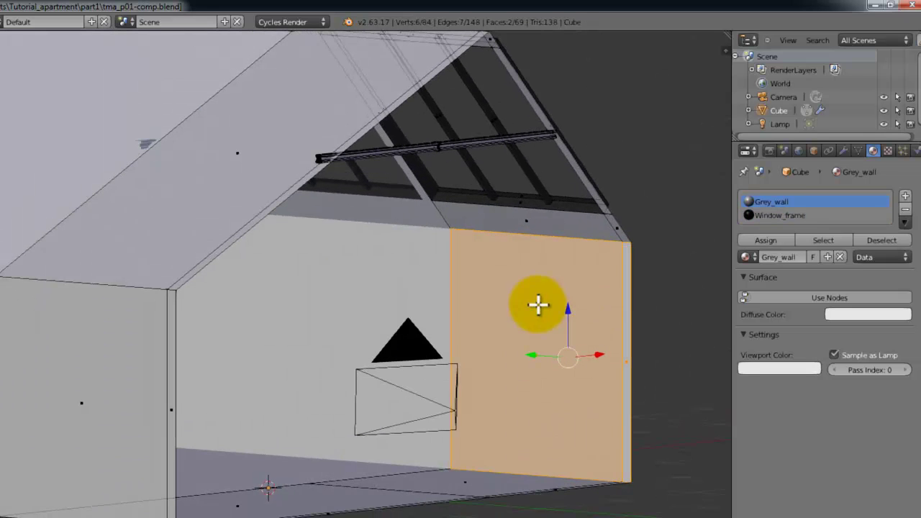
click(905, 195)
click(785, 262)
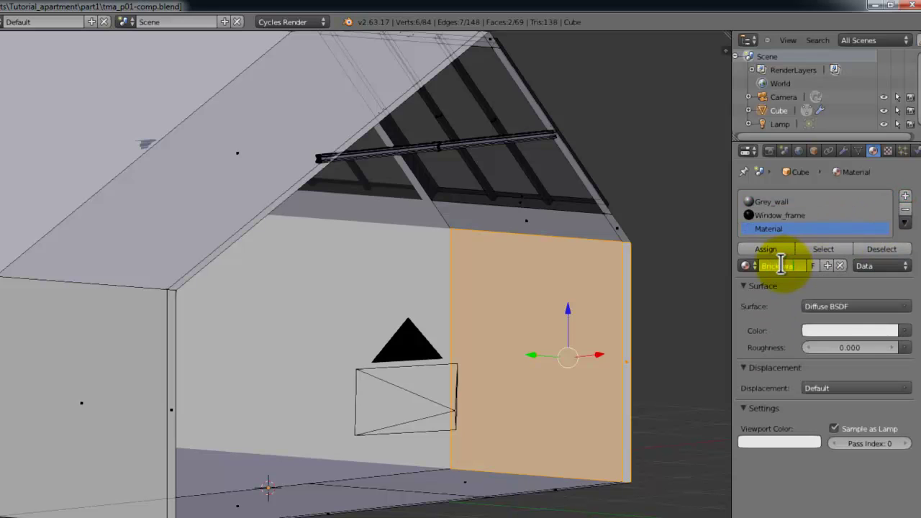
click(780, 247)
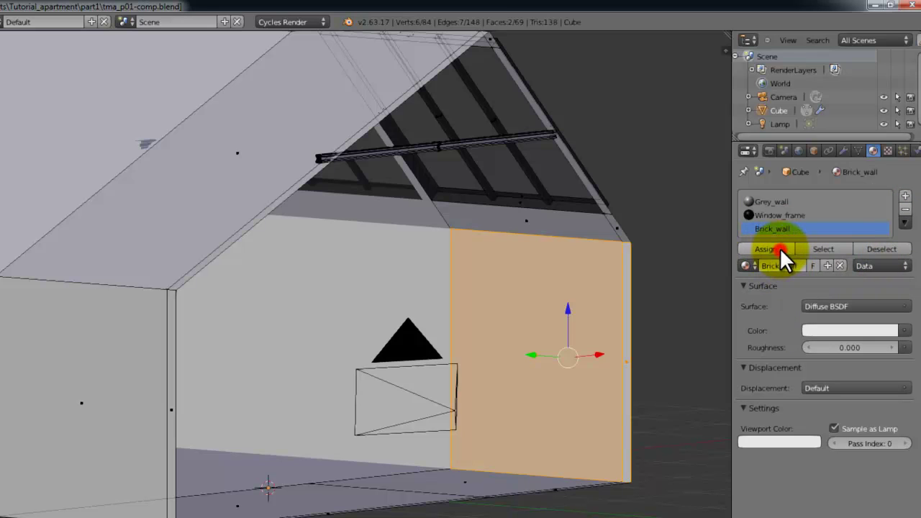
Select the floor faces, assign them a new material named Floor and leave mesh editing.
key(Tab)
middle_drag(423, 358, 392, 372)
key(Tab)
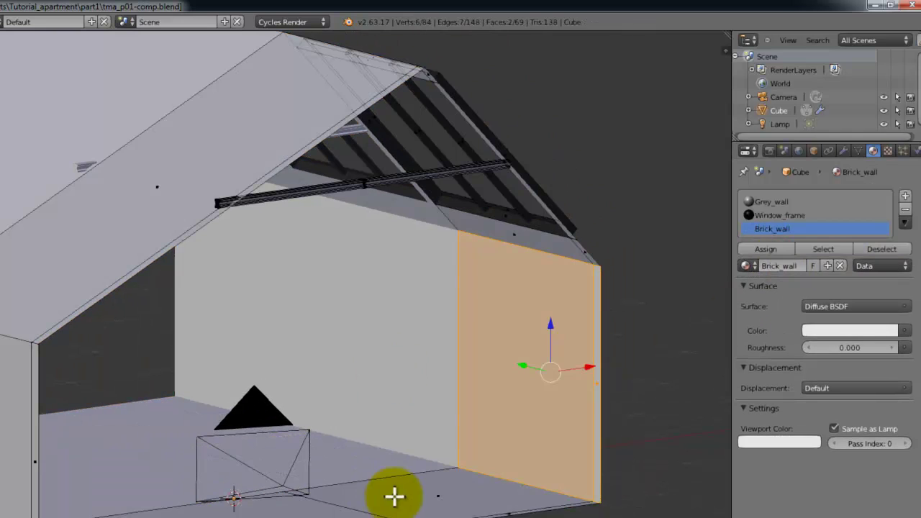
right_click(432, 489)
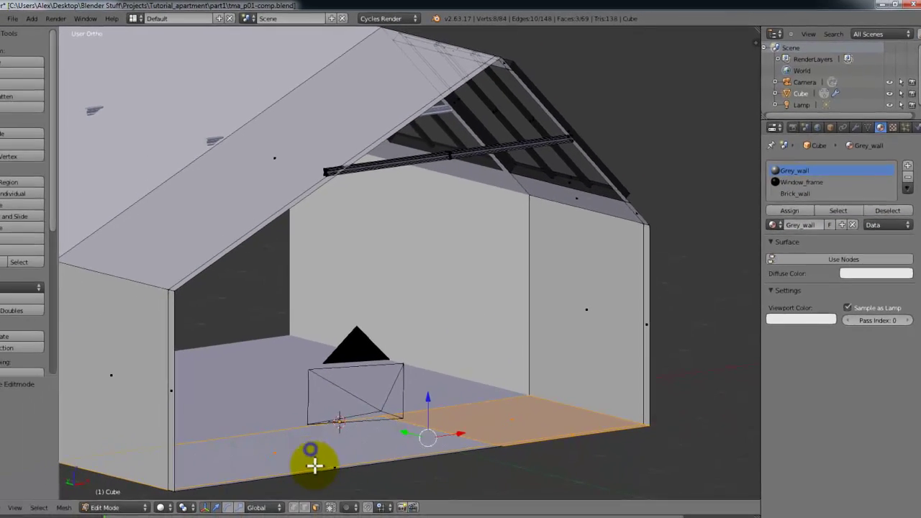
click(908, 166)
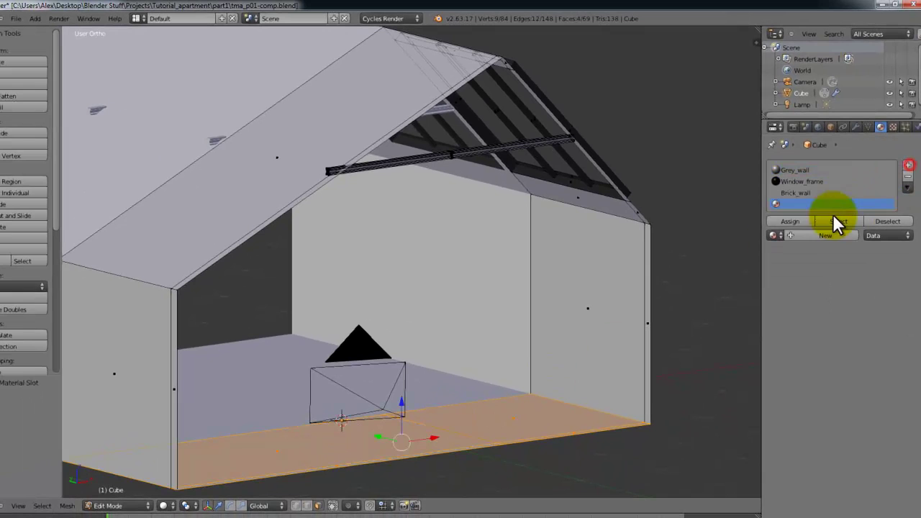
click(799, 234)
click(806, 236)
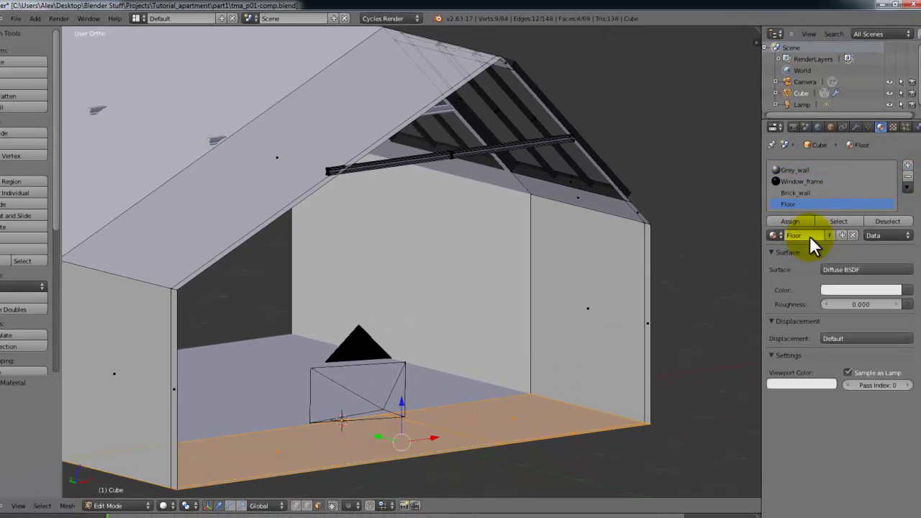
key(Tab)
click(508, 225)
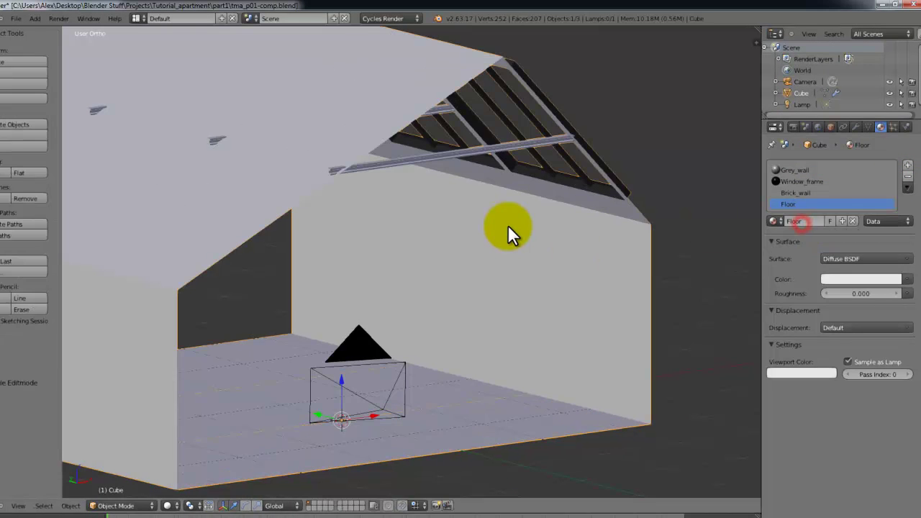
Apply the Array modifier on the room mesh to make its three sections real geometry.
middle_drag(497, 193, 558, 179)
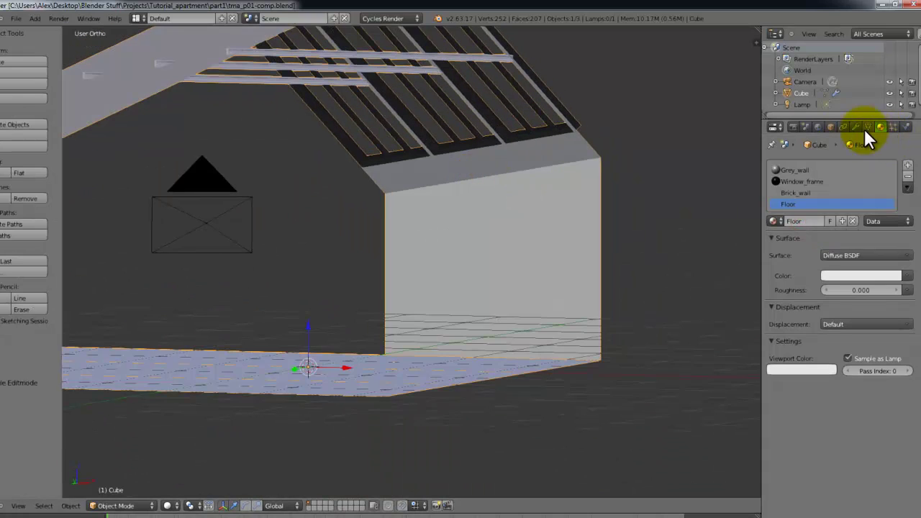
click(857, 128)
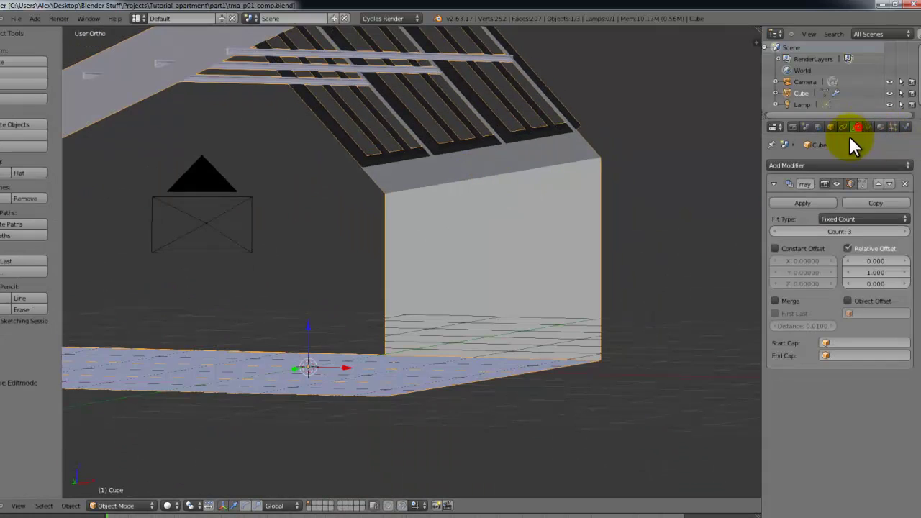
click(814, 204)
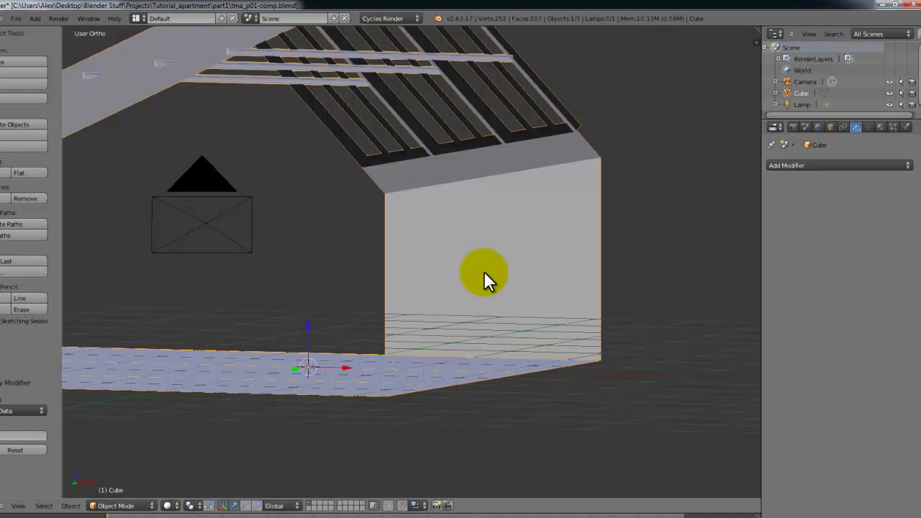
Select all the ceiling beams in the mesh and save the file over the existing one.
key(Tab)
middle_drag(488, 272, 344, 143)
key(a)
key(l)
key(ctrl+l)
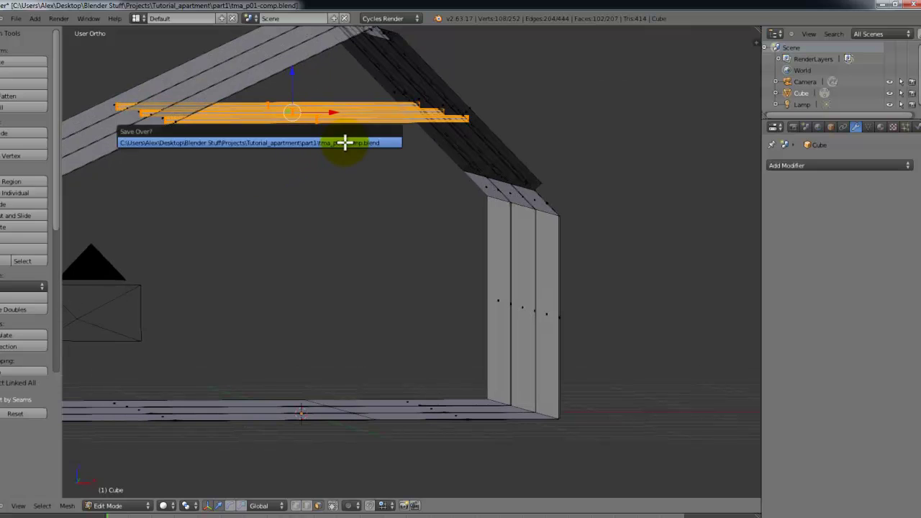
middle_drag(356, 157, 287, 139)
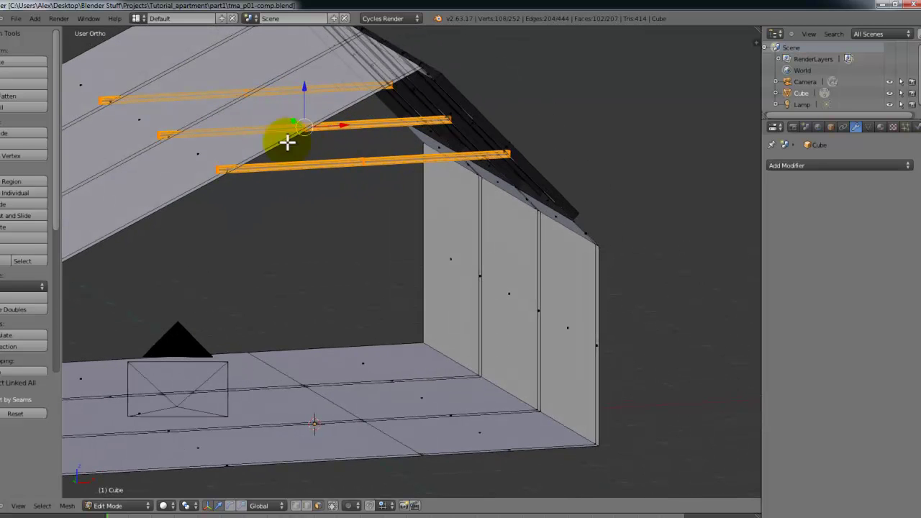
Add a material named Beam, assign it to the selected ceiling beams and save the file.
click(880, 127)
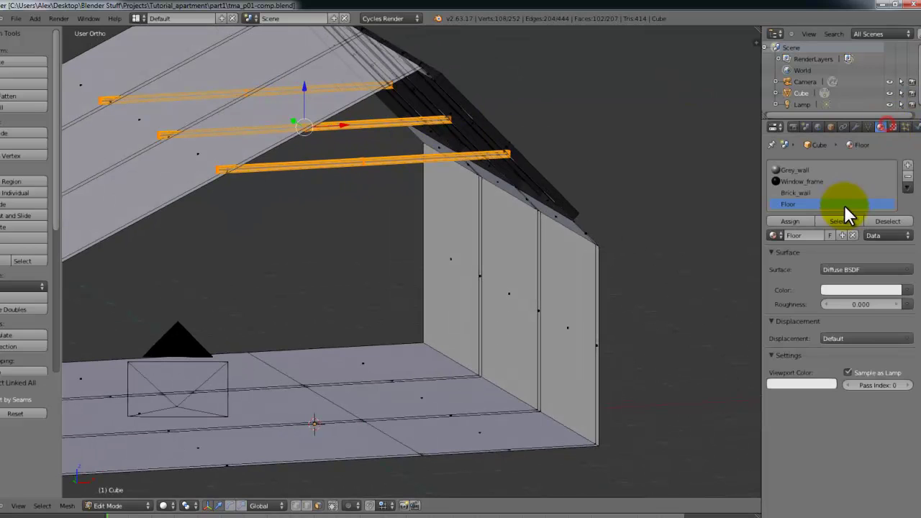
click(907, 165)
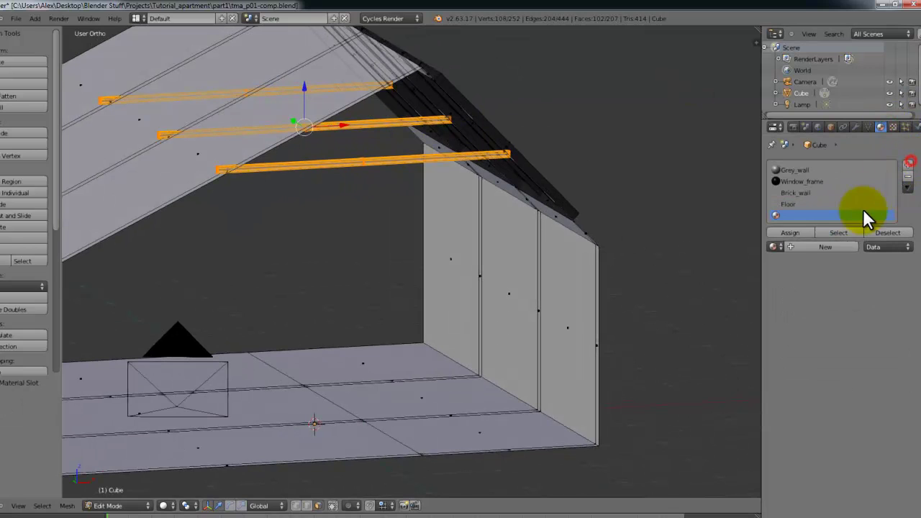
click(824, 247)
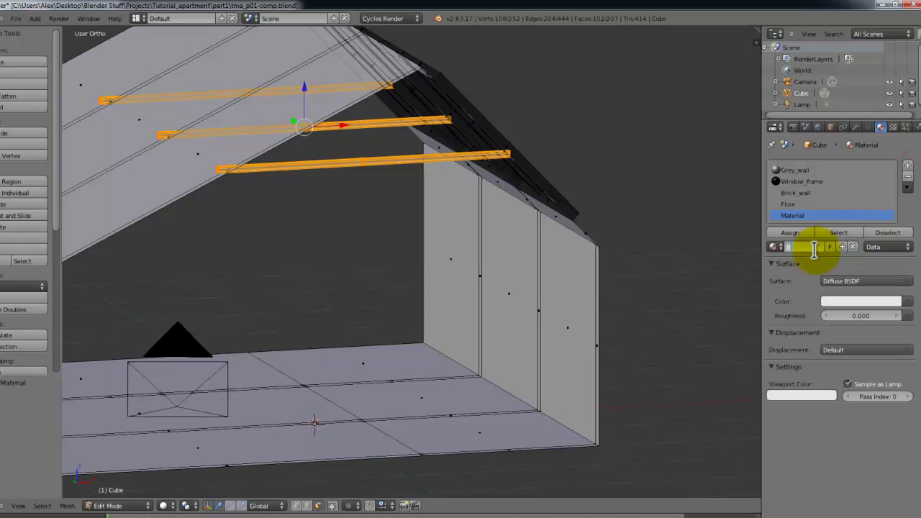
click(792, 232)
key(Tab)
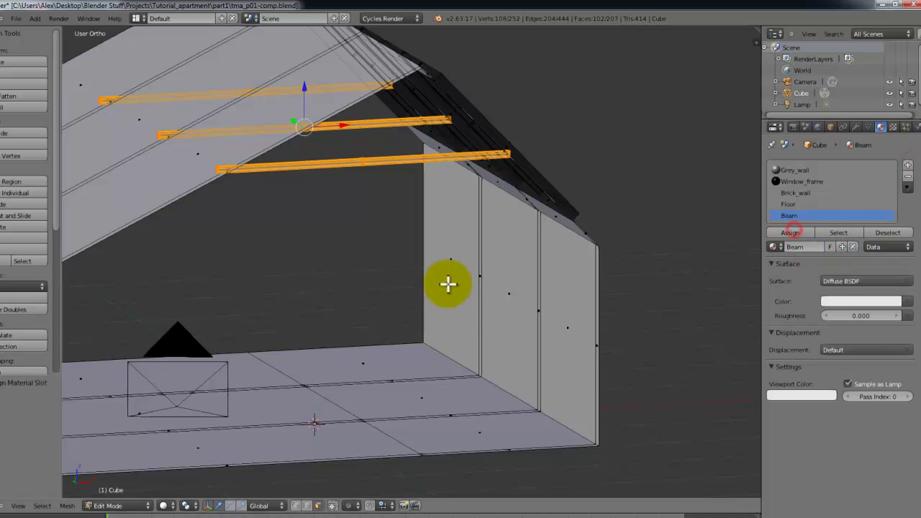
key(ctrl+s)
click(448, 283)
In vertex selection, select all of the room except its far end outline and hide that geometry.
middle_drag(447, 283, 467, 261)
key(Tab)
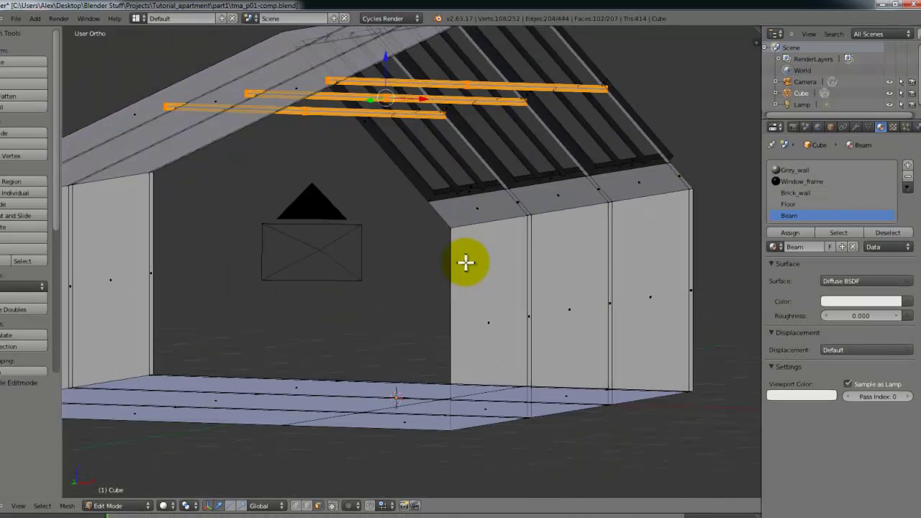
click(296, 505)
middle_drag(388, 353, 391, 288)
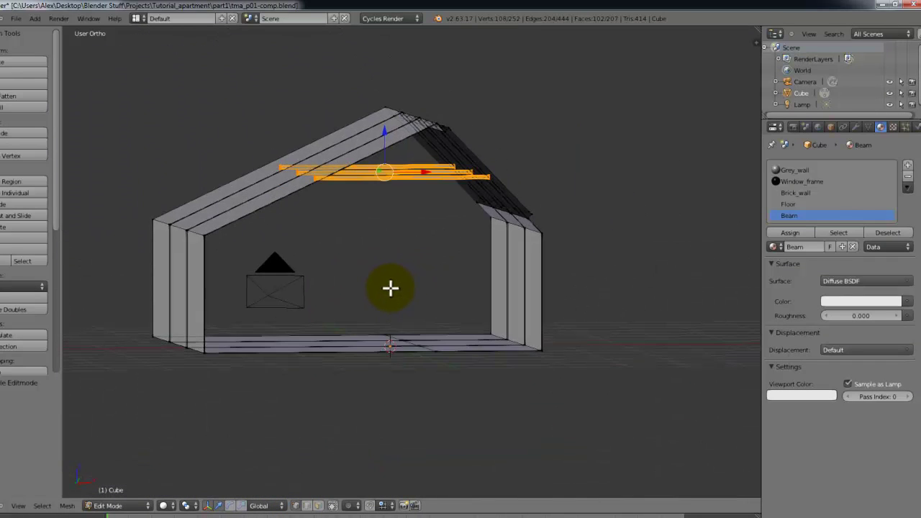
key(KP_1)
middle_drag(511, 313, 296, 346)
key(a)
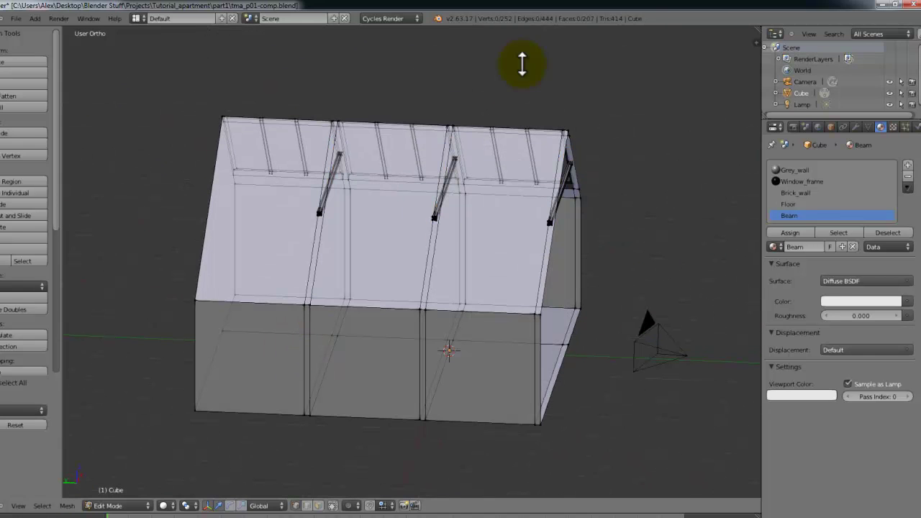
key(b)
drag(660, 59, 269, 449)
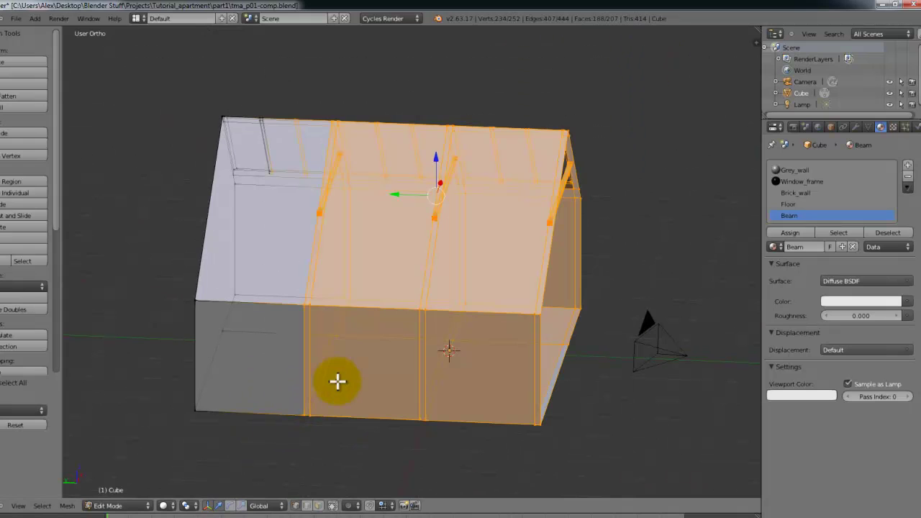
key(h)
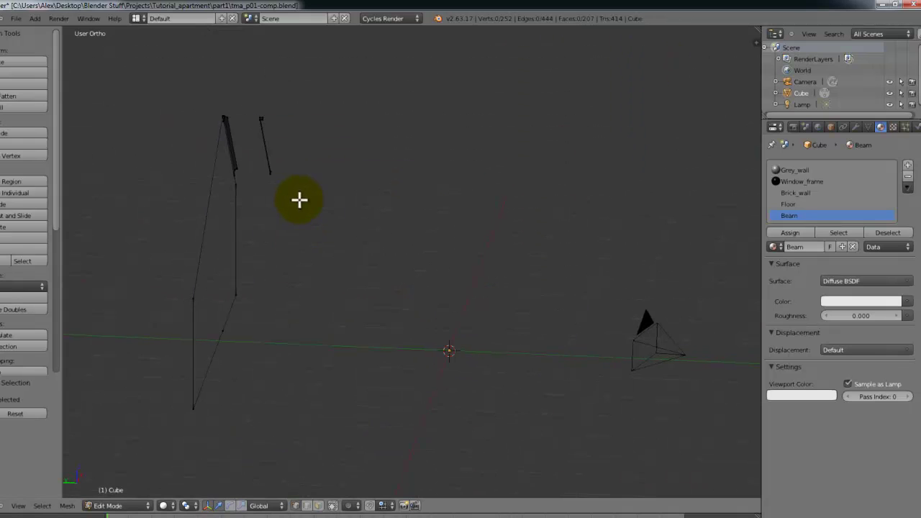
Hide the stray skylight glazing bar left in front of the room's far end.
middle_drag(299, 200, 292, 189)
key(b)
drag(294, 90, 271, 192)
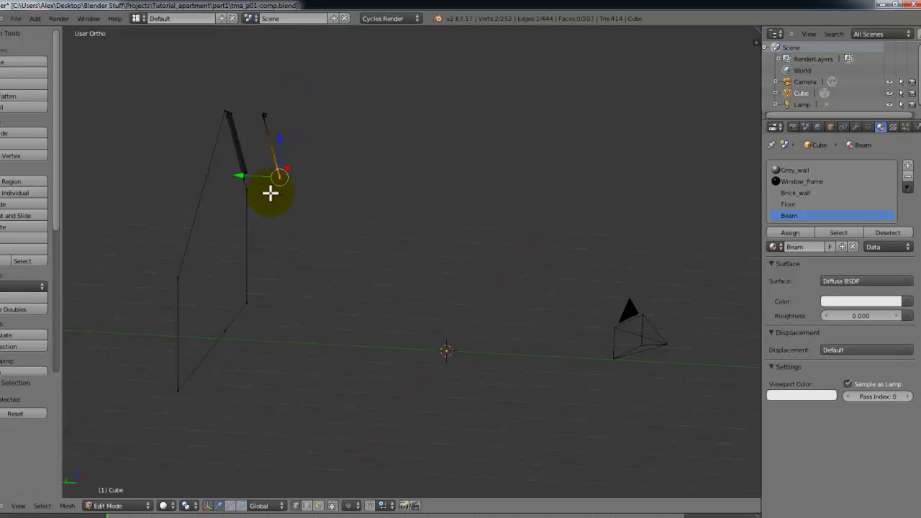
key(h)
shift+middle_drag(270, 192, 349, 216)
scroll(349, 216, up, 4)
middle_drag(337, 175, 350, 339)
key(b)
drag(312, 144, 289, 201)
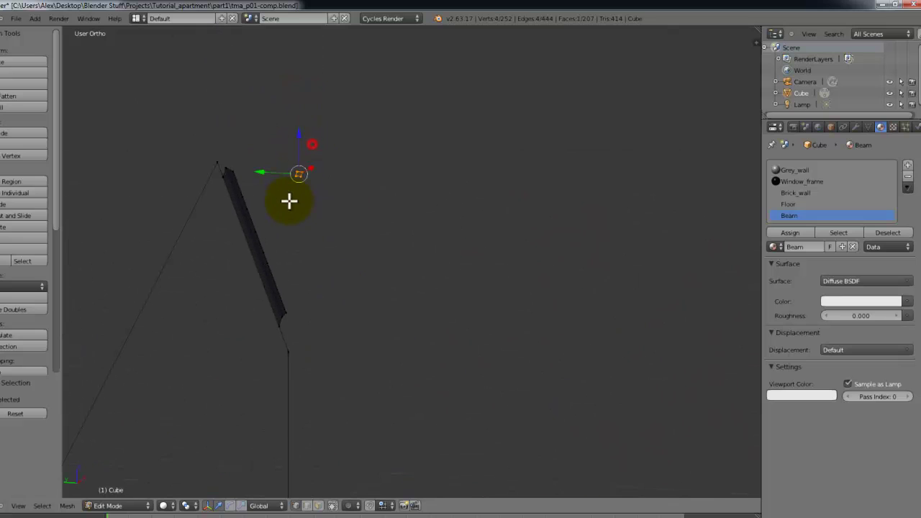
click(296, 284)
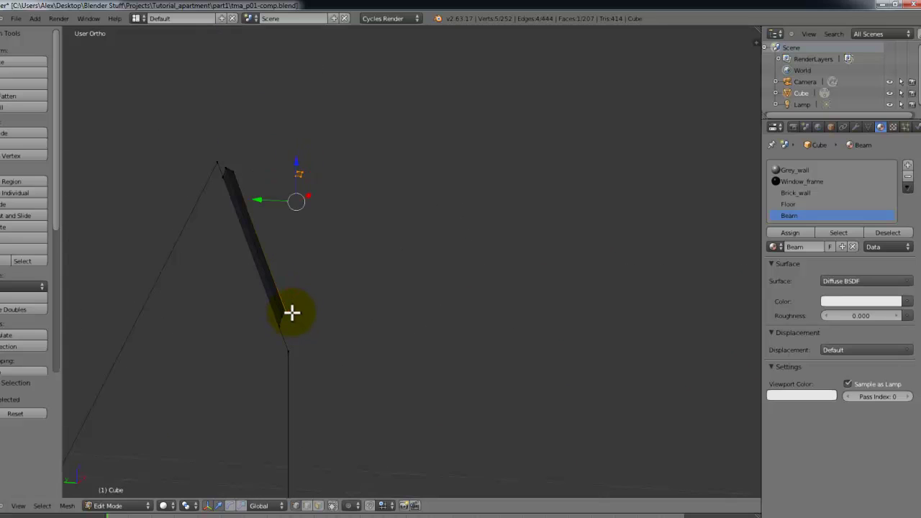
key(ctrl+l)
key(a)
Select the leftover bar vertices together with the remaining skylight frame vertices and hide them.
key(b)
drag(336, 152, 292, 194)
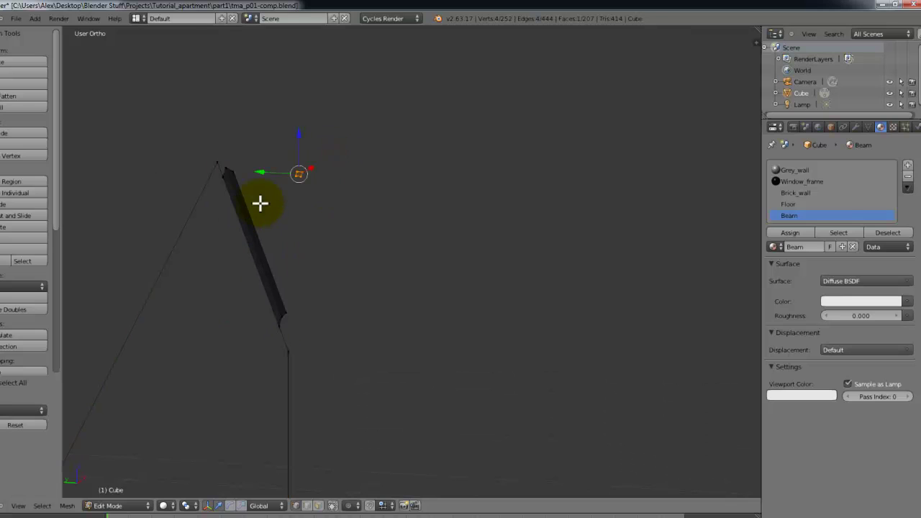
click(295, 295)
shift+right_click(280, 322)
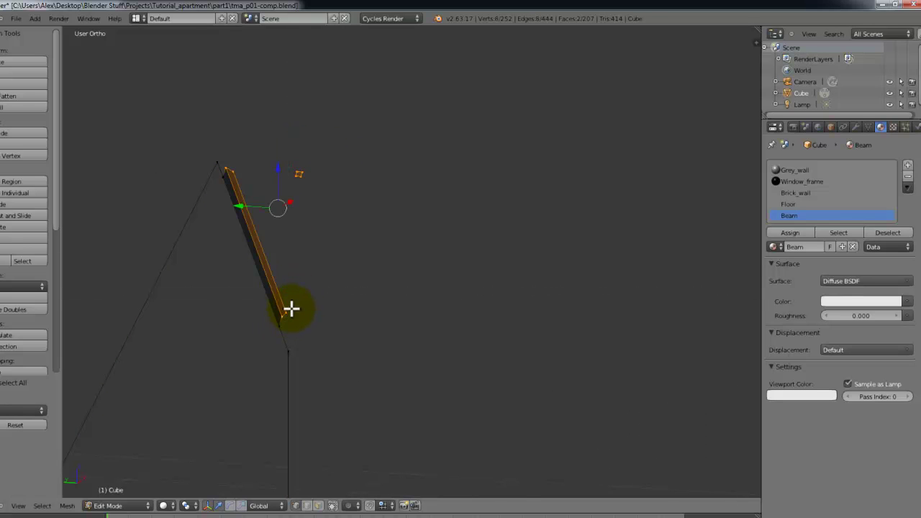
key(a)
Save the file, then fill the lower rectangular part of the far end wall with a face in front view.
middle_drag(302, 265, 318, 246)
key(KP_1)
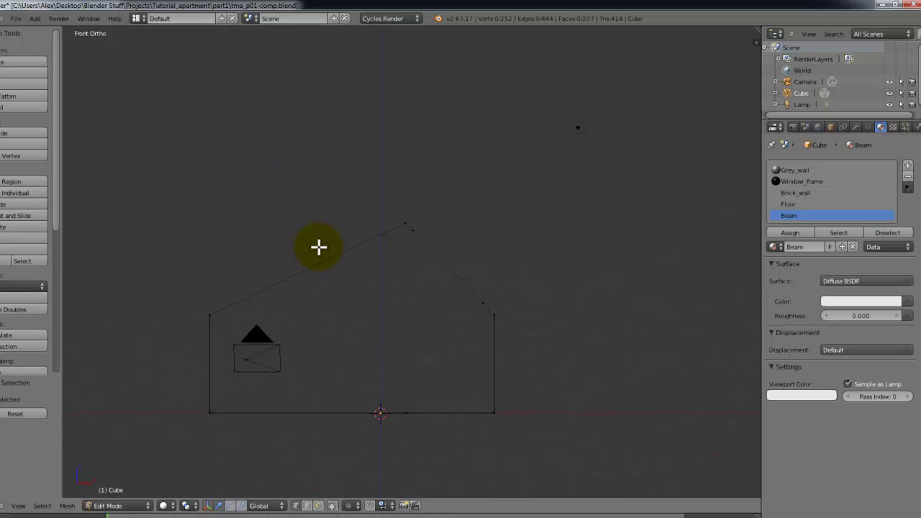
scroll(518, 262, up, 3)
scroll(545, 310, down, 2)
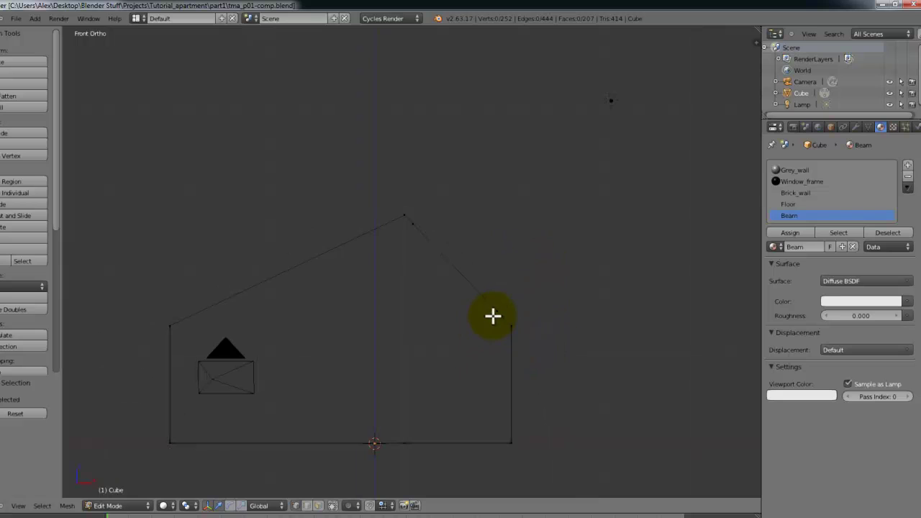
key(ctrl+s)
click(485, 325)
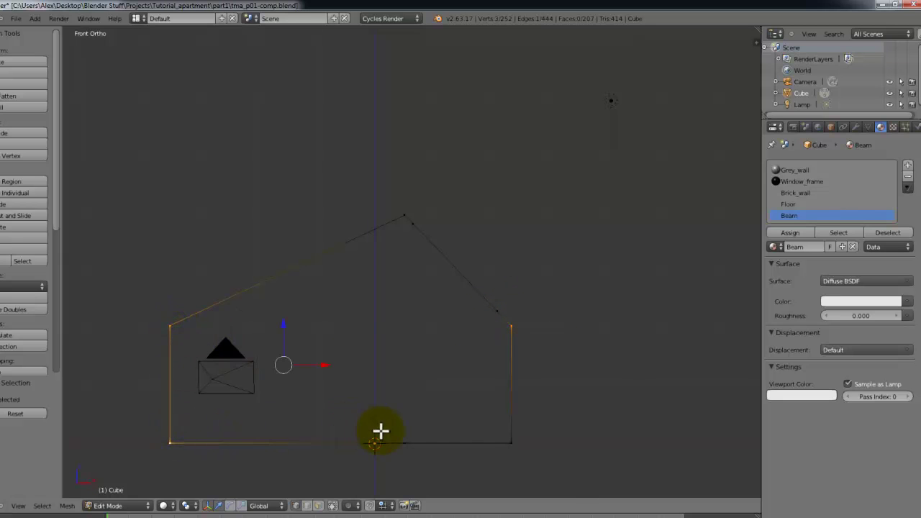
key(f)
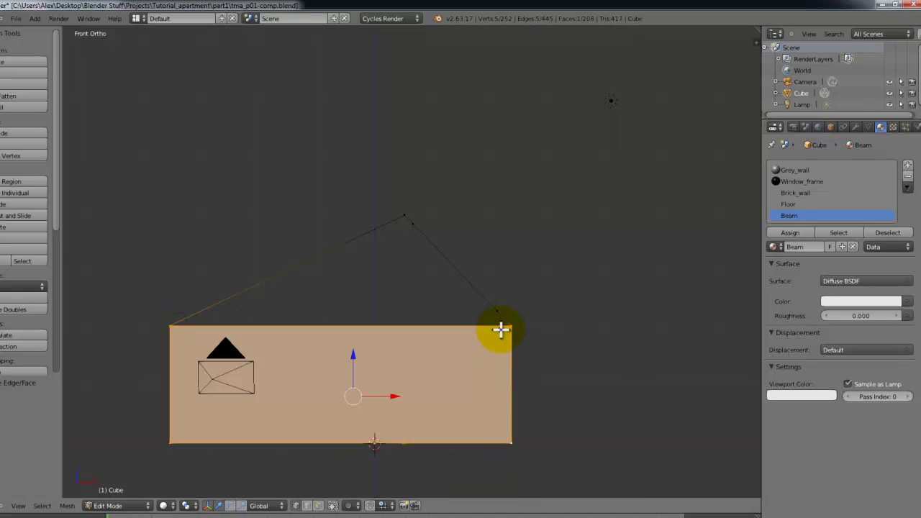
Fill the gable above the new end wall with a face spanning its eave, slope and ridge vertices.
right_click(502, 328)
shift+right_click(500, 317)
shift+right_click(182, 327)
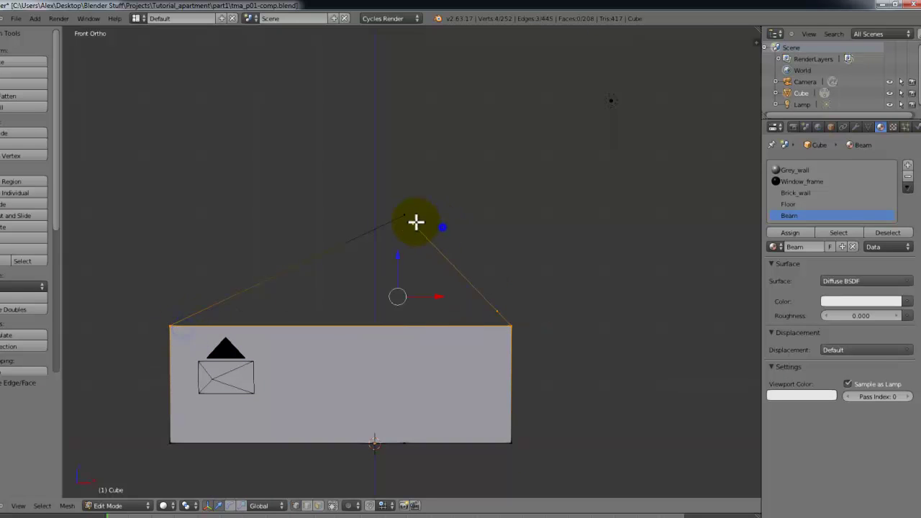
key(f)
middle_drag(451, 220, 501, 272)
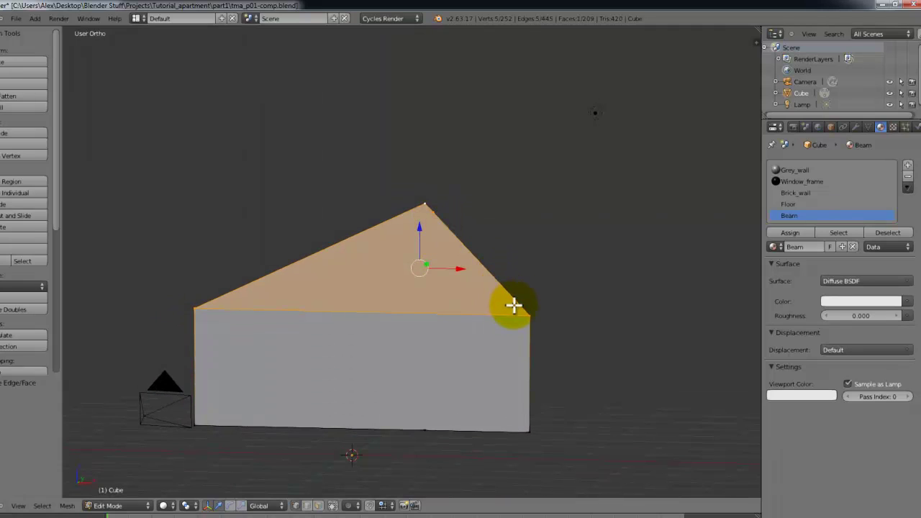
Connect the lower vertex on the gable's skylight slope to the opposite eave corner with an edge.
key(a)
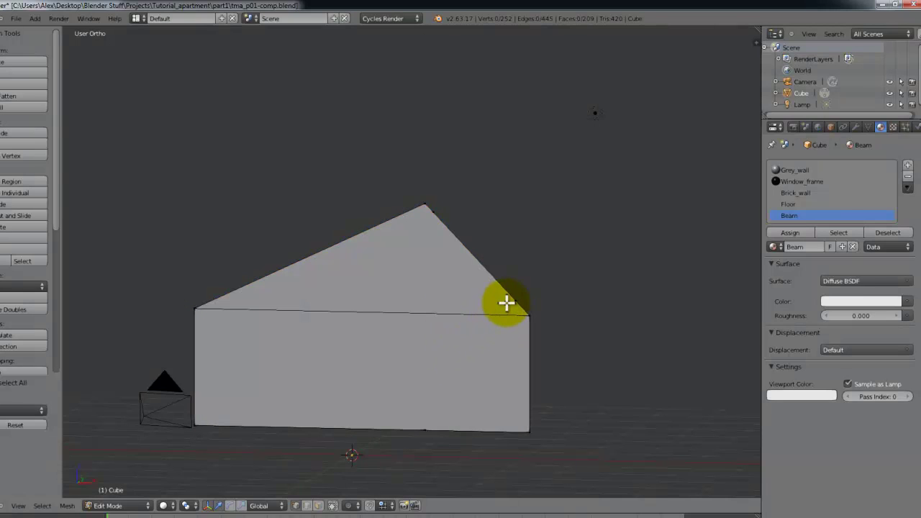
right_click(507, 303)
shift+right_click(441, 217)
right_click(514, 303)
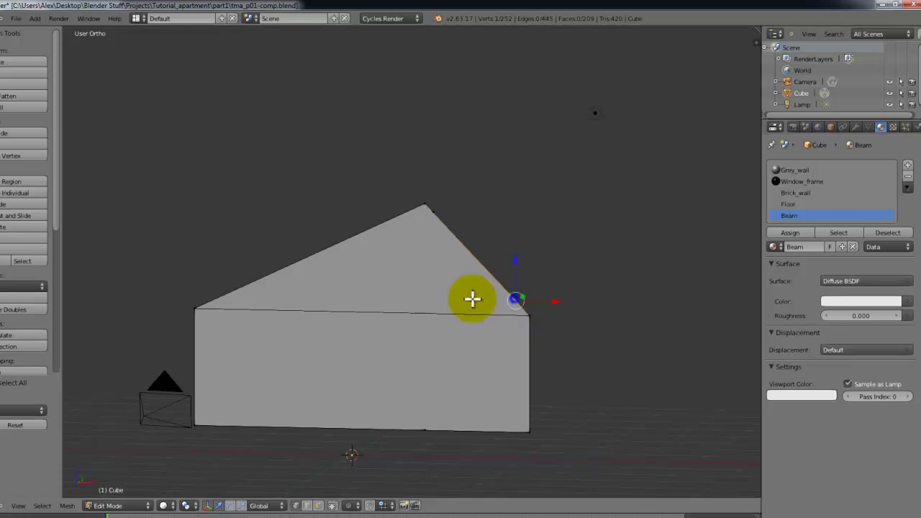
shift+right_click(208, 306)
scroll(505, 302, up, 3)
scroll(468, 317, down, 3)
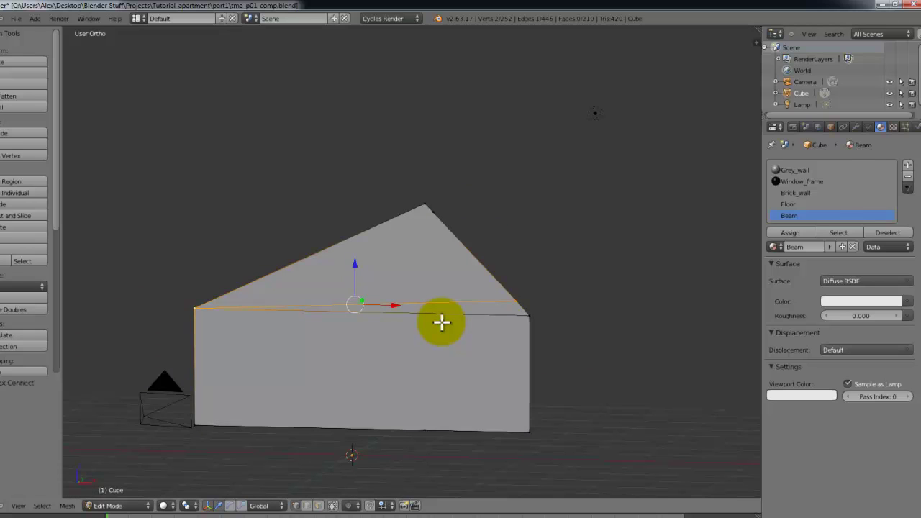
Connect the gable's slope vertex just below the ridge to the same opposite eave corner with an edge.
right_click(439, 220)
shift+right_click(200, 306)
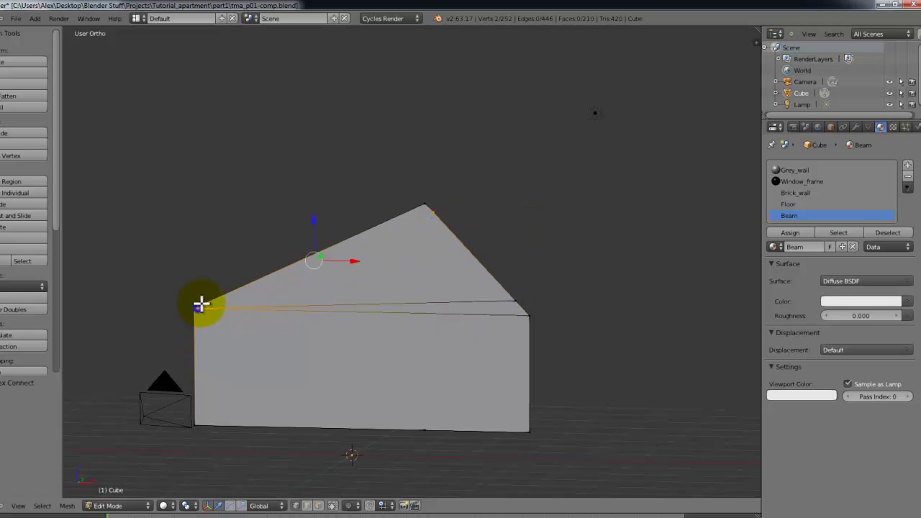
key(j)
scroll(365, 340, up, 1)
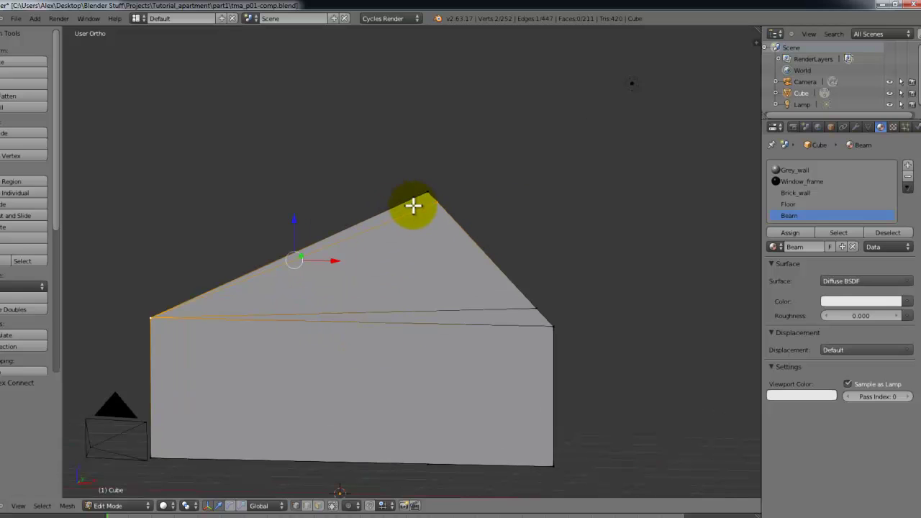
right_click(438, 203)
right_click(556, 327)
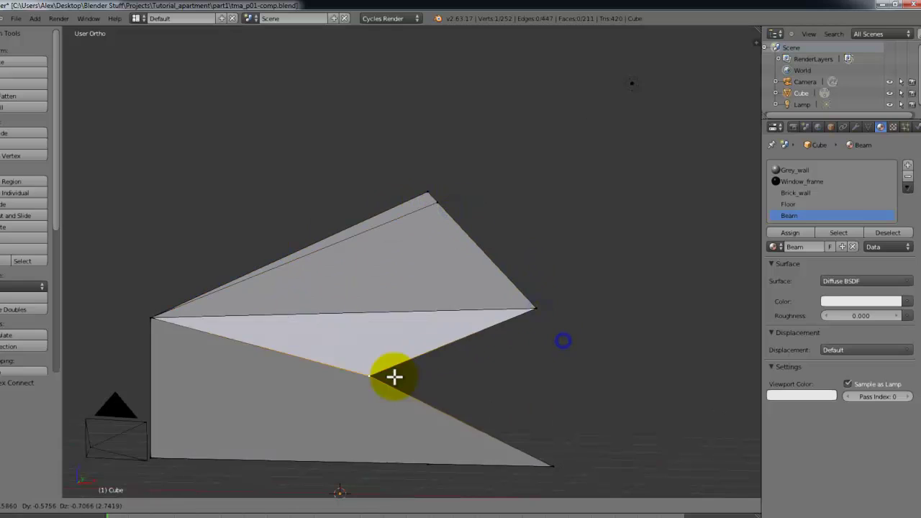
Try to merge the gable's large face with its adjoining narrow faces using Tris to Quads.
click(317, 505)
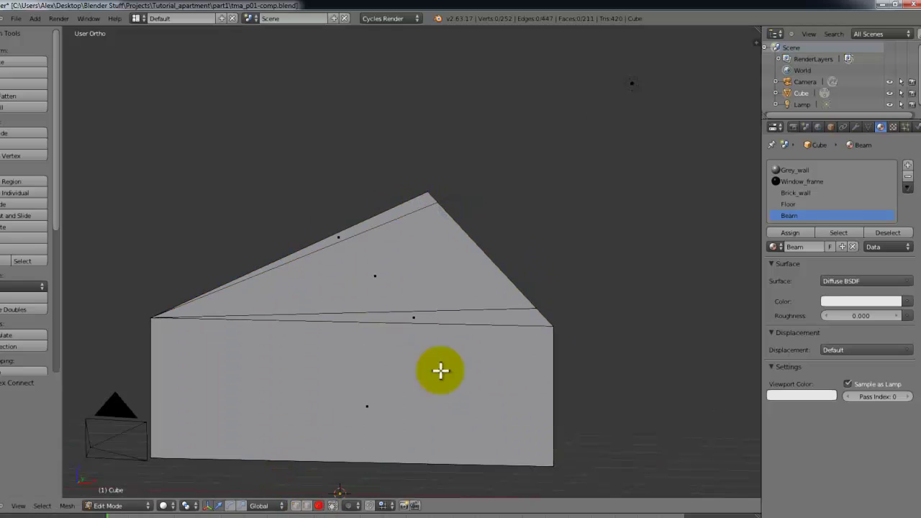
right_click(415, 316)
right_click(374, 280)
shift+right_click(425, 322)
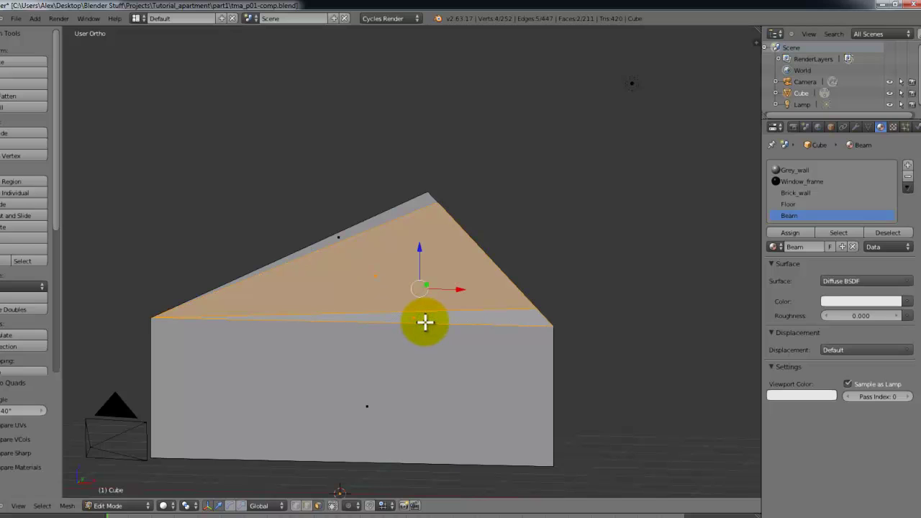
scroll(424, 323, up, 1)
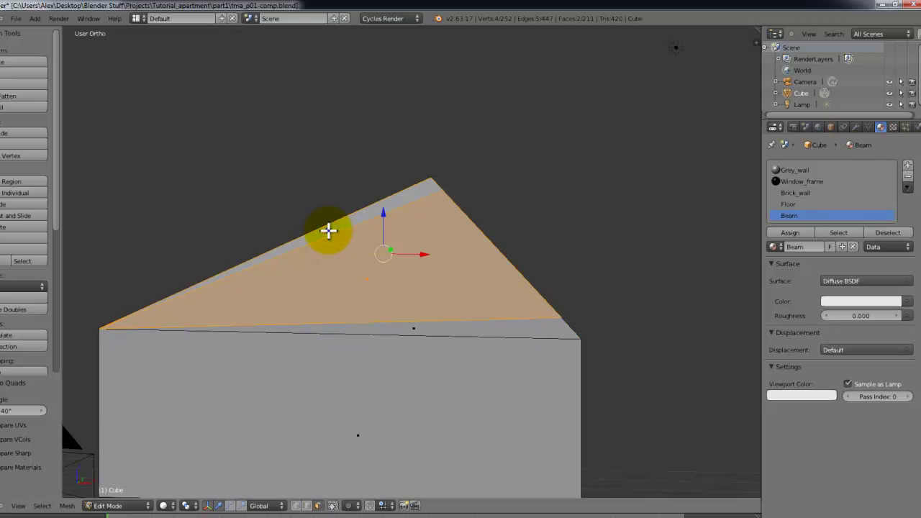
key(a)
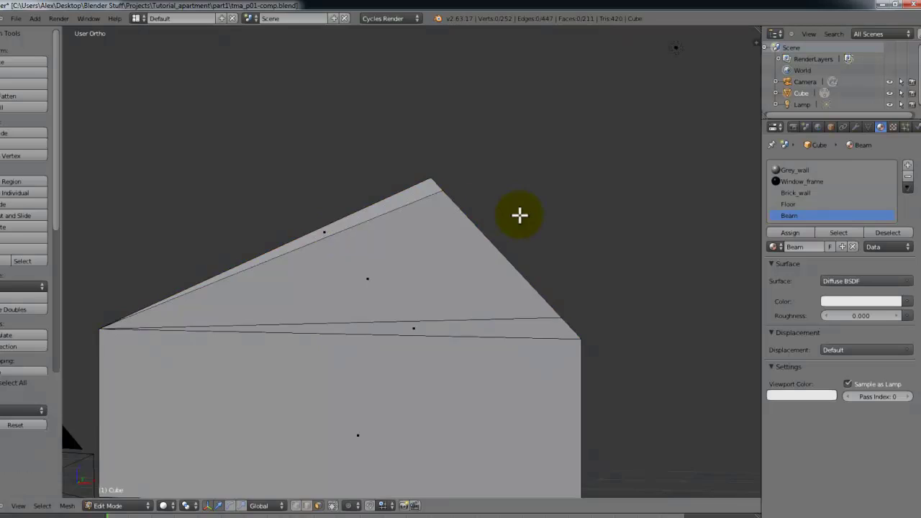
Save the file, then loop-cut the edge between the gable and the lower end wall to add a vertex.
scroll(518, 214, down, 1)
key(ctrl+s)
click(511, 177)
shift+middle_drag(498, 207, 488, 133)
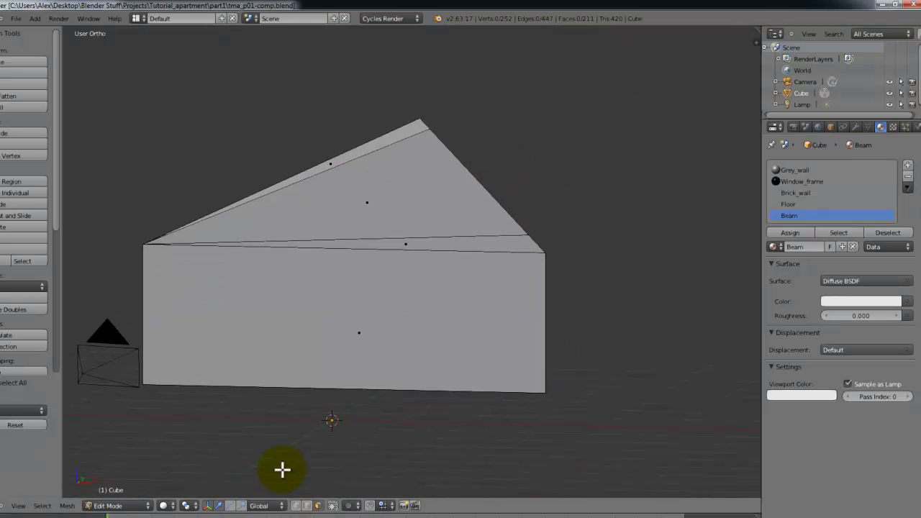
click(295, 504)
key(a)
key(a)
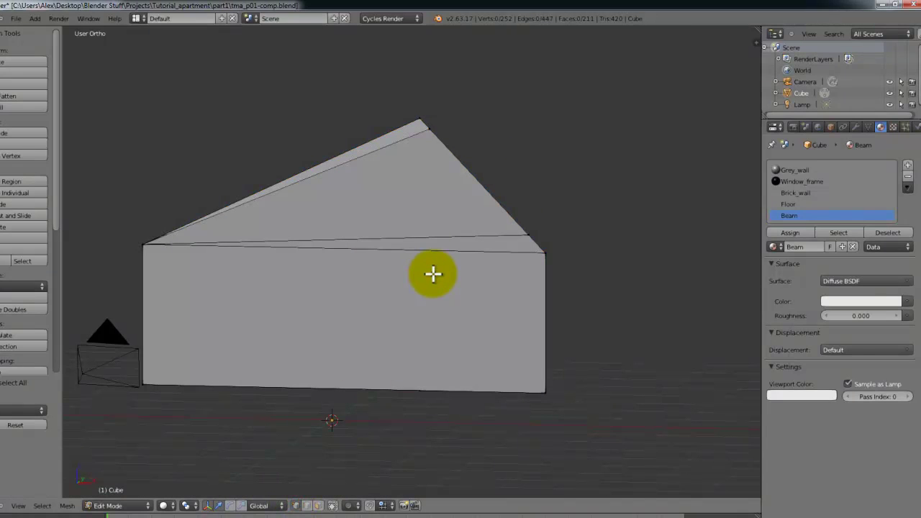
key(ctrl+r)
click(423, 259)
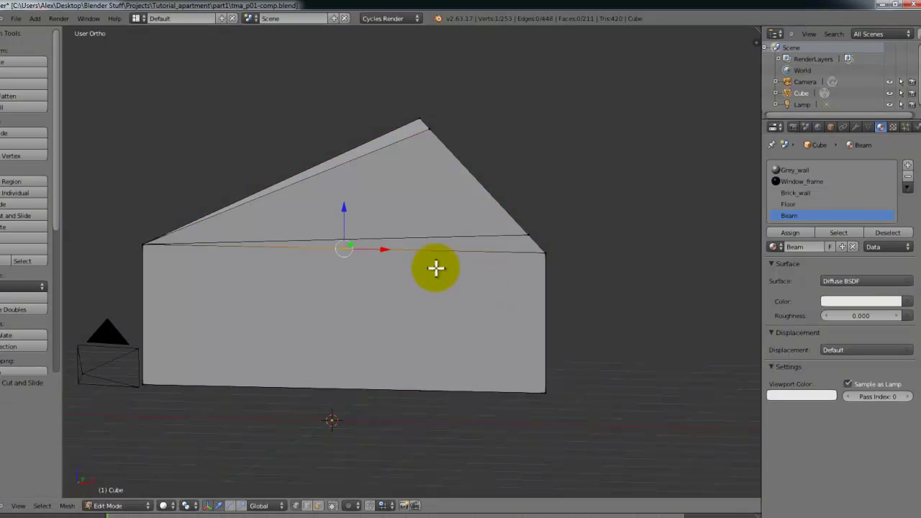
Move the new eave-line vertex about 1.25 units along X, nearly above the vertex on the wall's bottom edge.
scroll(367, 245, up, 2)
key(g)
key(x)
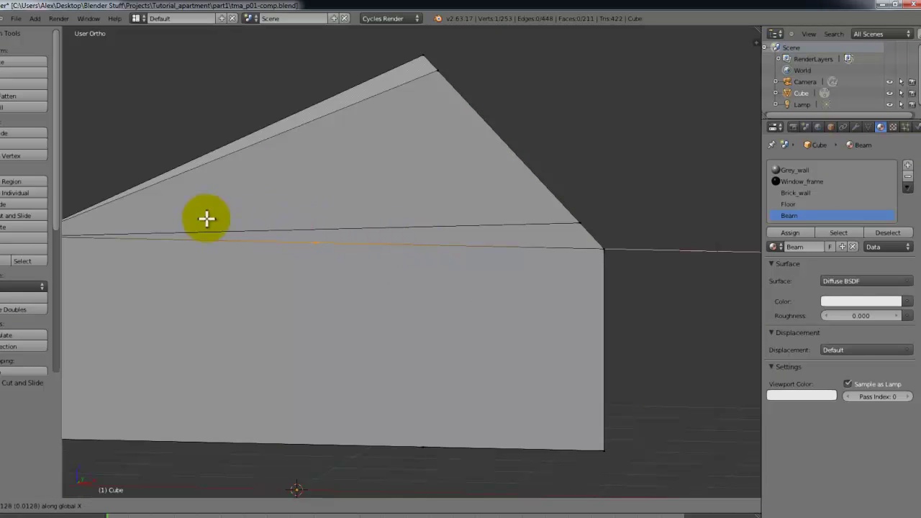
click(397, 247)
key(KP_1)
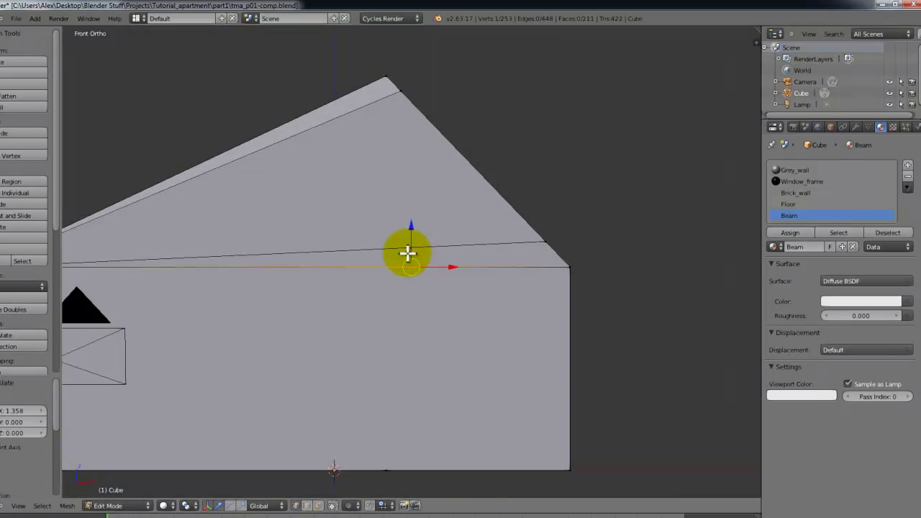
key(g)
key(x)
click(397, 259)
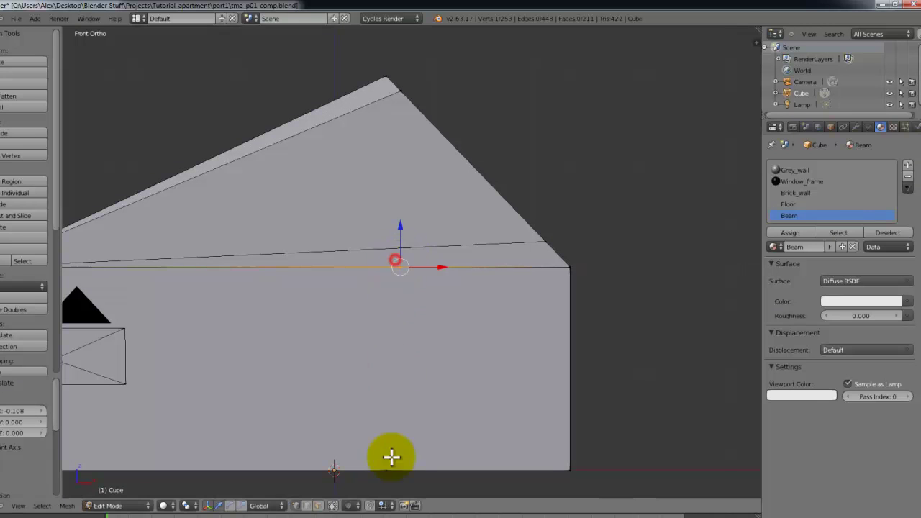
Connect the eave-line vertex to the vertex on the wall's bottom edge, splitting the lower wall face.
shift+right_click(388, 472)
key(j)
middle_drag(408, 304, 409, 295)
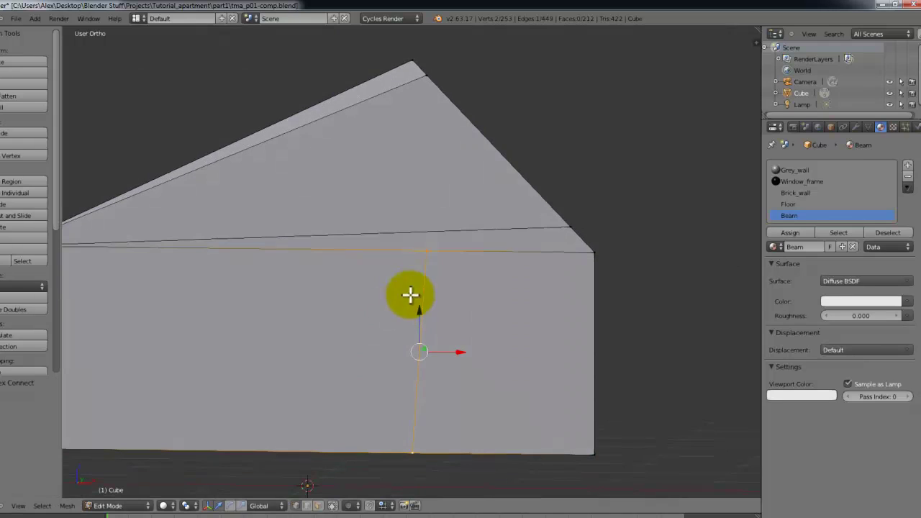
Shift the dividing edge's upper vertex about -0.146 along X in front view to align it vertically, and save the file.
right_click(432, 259)
key(KP_1)
key(g)
key(x)
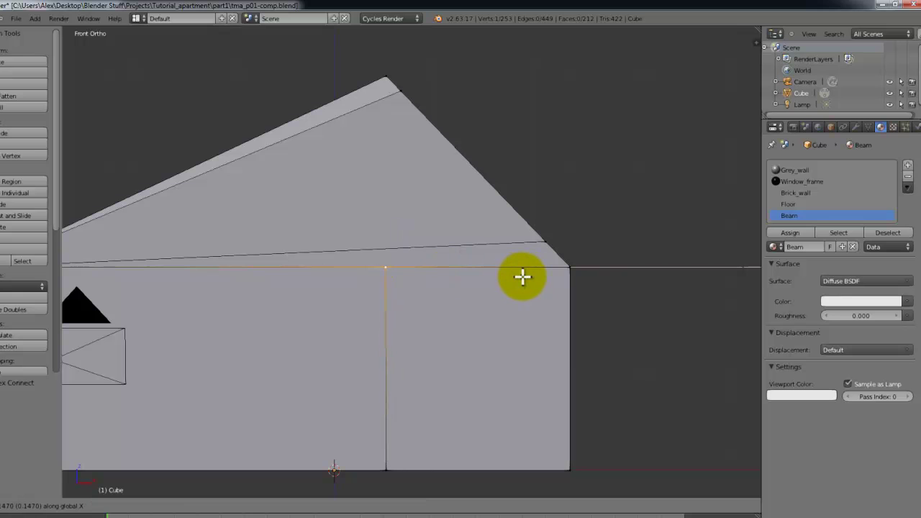
click(523, 276)
key(ctrl+s)
click(524, 277)
scroll(524, 276, down, 4)
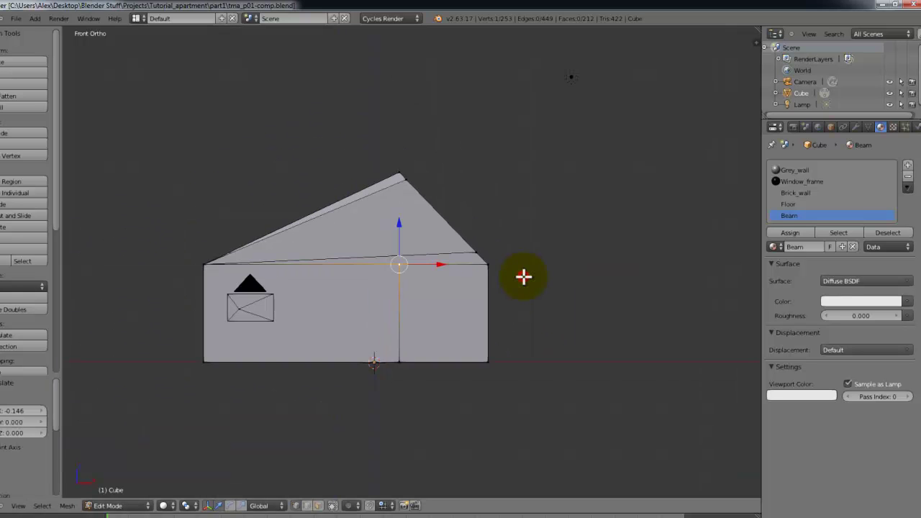
Check the far end wall against the whole room by alternating between Object Mode and Edit Mode.
key(Tab)
middle_drag(524, 276, 539, 304)
key(Tab)
key(Tab)
key(Tab)
key(Tab)
key(Tab)
middle_drag(409, 335, 373, 349)
scroll(372, 383, up, 2)
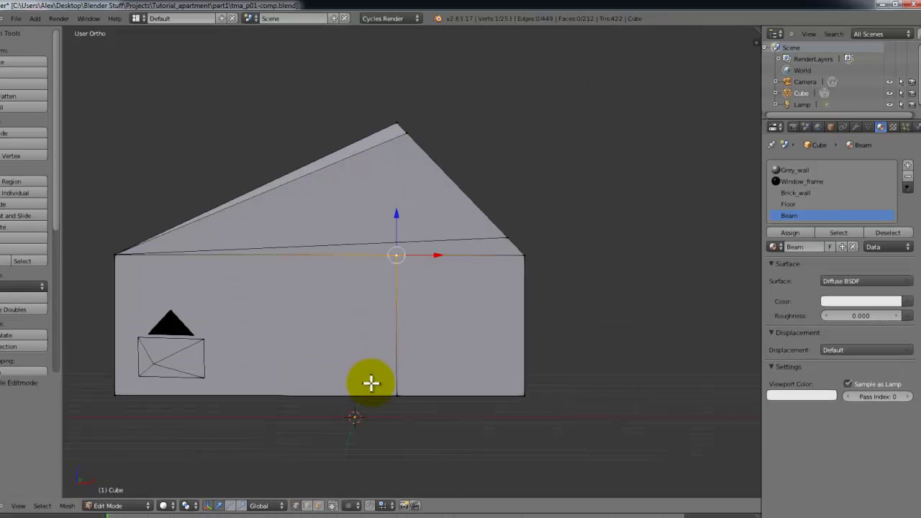
Assign the Brick_wall material to the two lower faces of the far end wall.
click(331, 507)
right_click(491, 292)
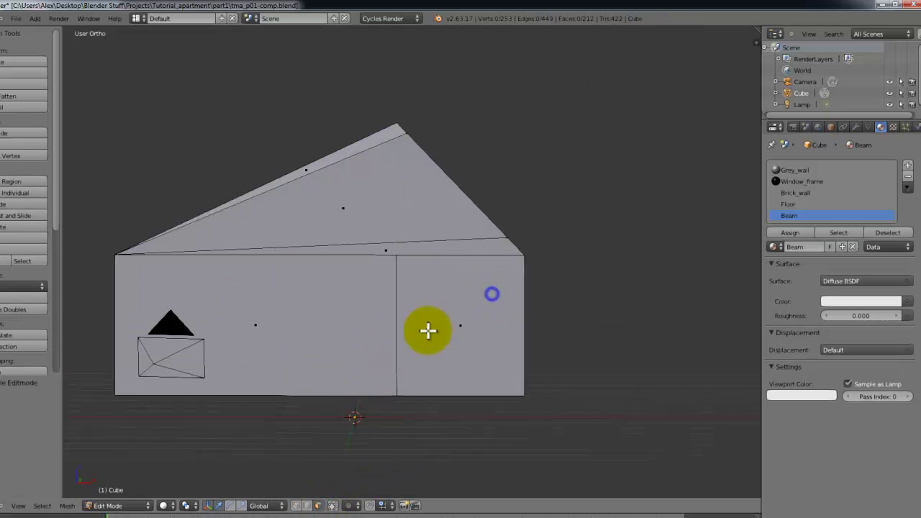
shift+right_click(279, 318)
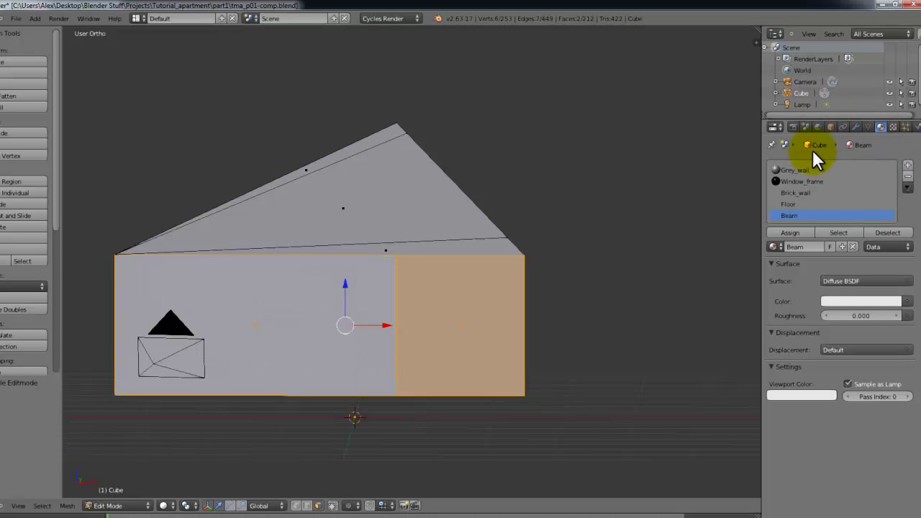
click(812, 193)
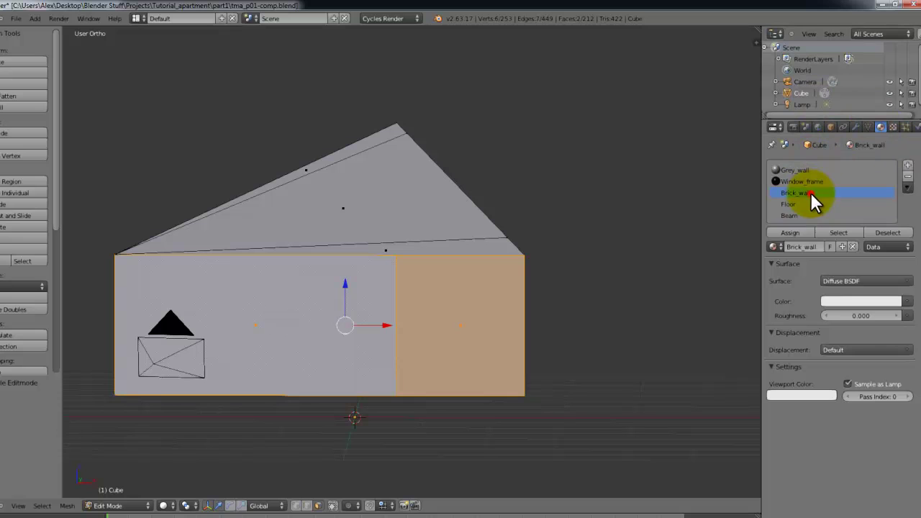
click(794, 231)
key(Tab)
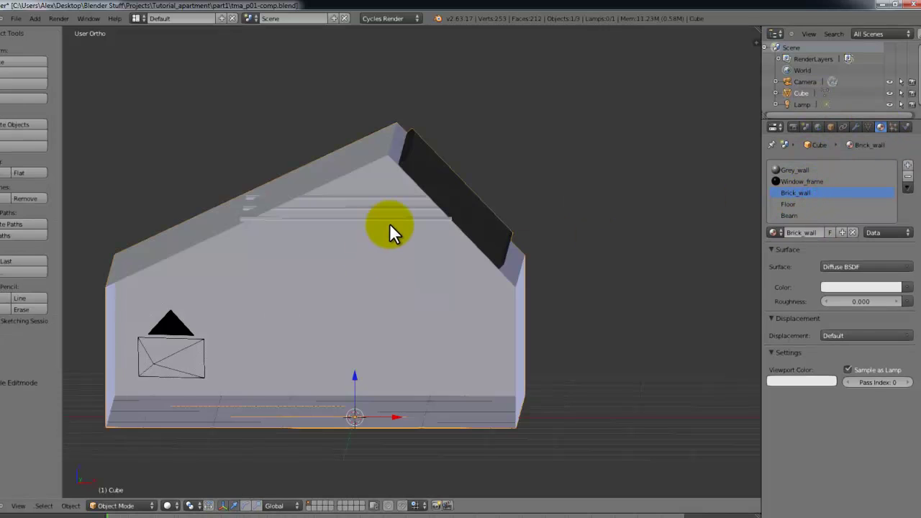
Assign the Grey_wall material to the three gable faces of the far end wall.
key(Tab)
right_click(393, 215)
shift+right_click(387, 250)
shift+right_click(307, 175)
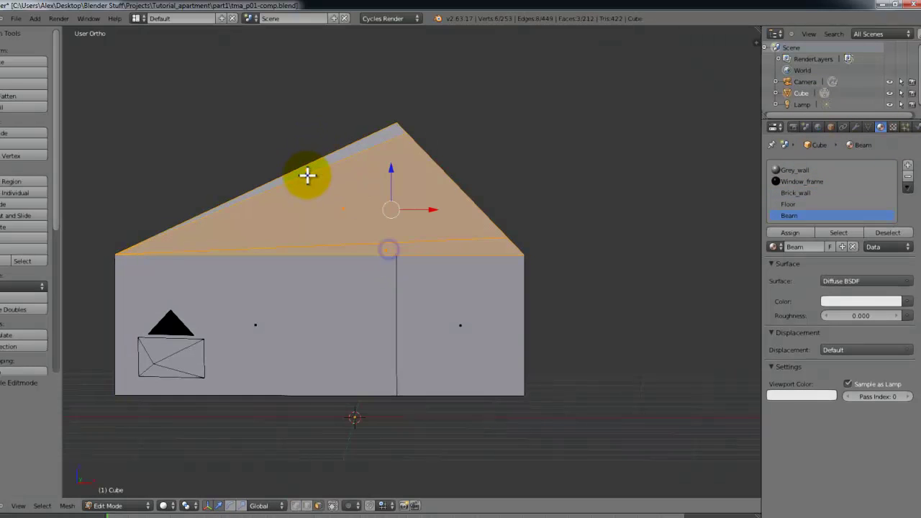
click(796, 169)
click(789, 233)
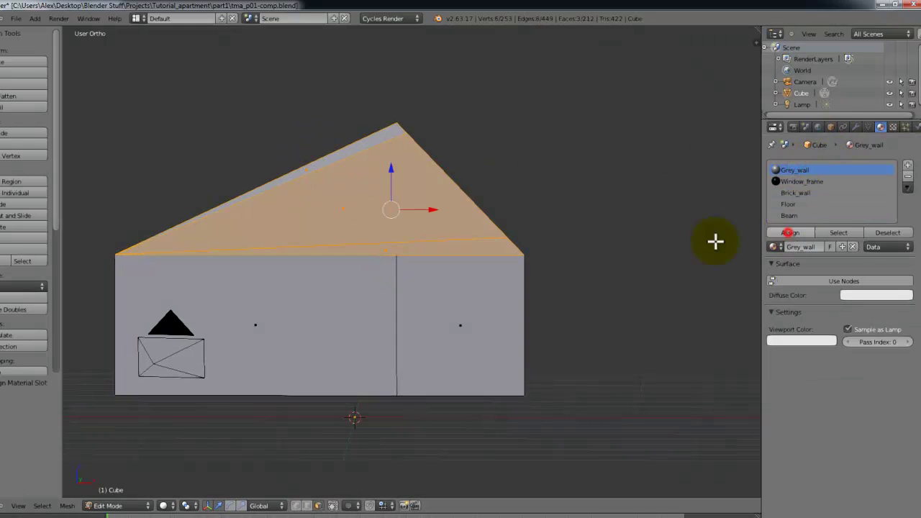
key(Tab)
Darken the Grey_wall material's viewport color to a grey of about 0.288.
middle_drag(715, 241, 501, 240)
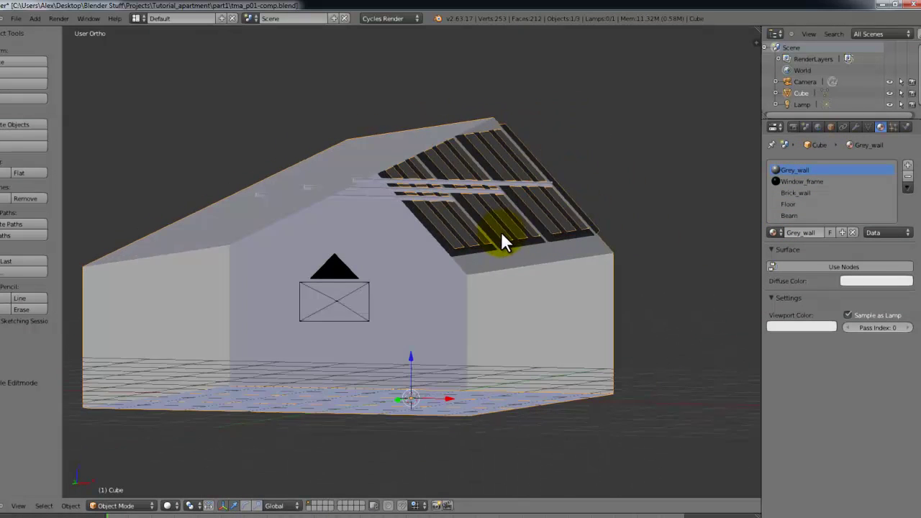
click(796, 326)
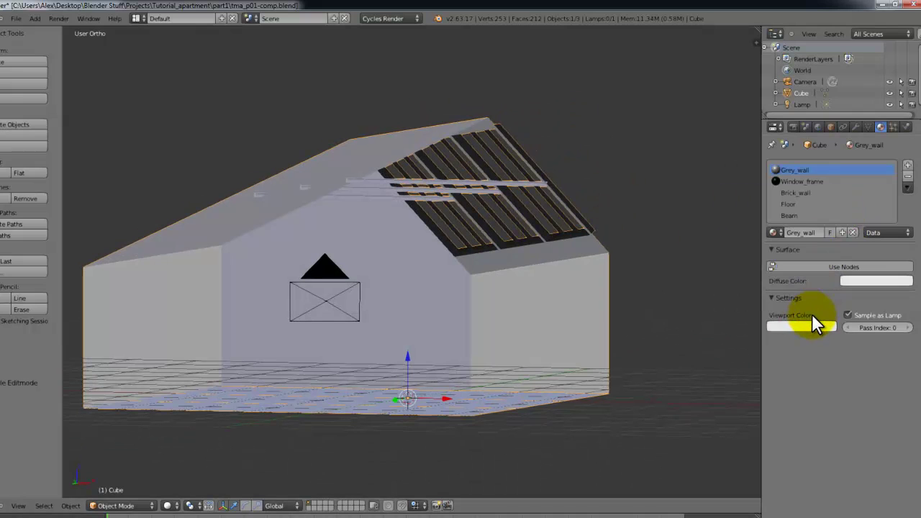
click(811, 324)
drag(824, 217, 827, 208)
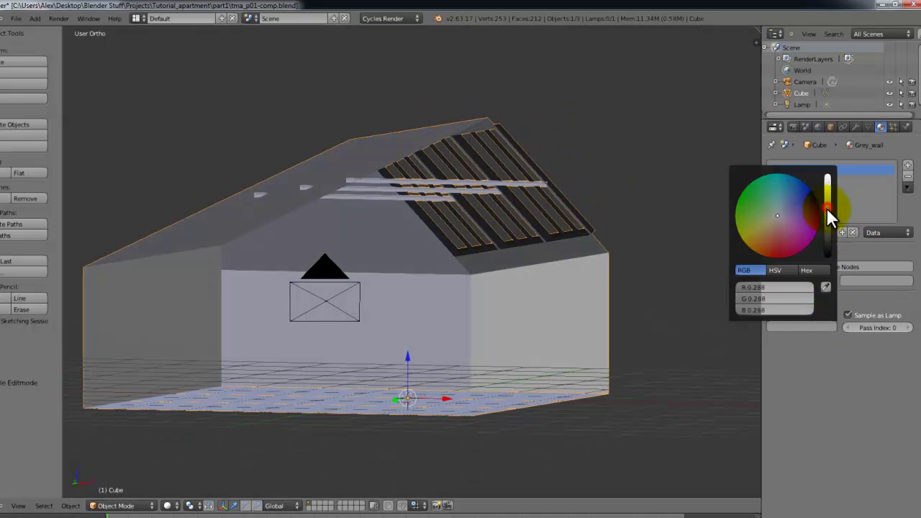
Set the Brick_wall material's viewport color to a light orange.
click(792, 194)
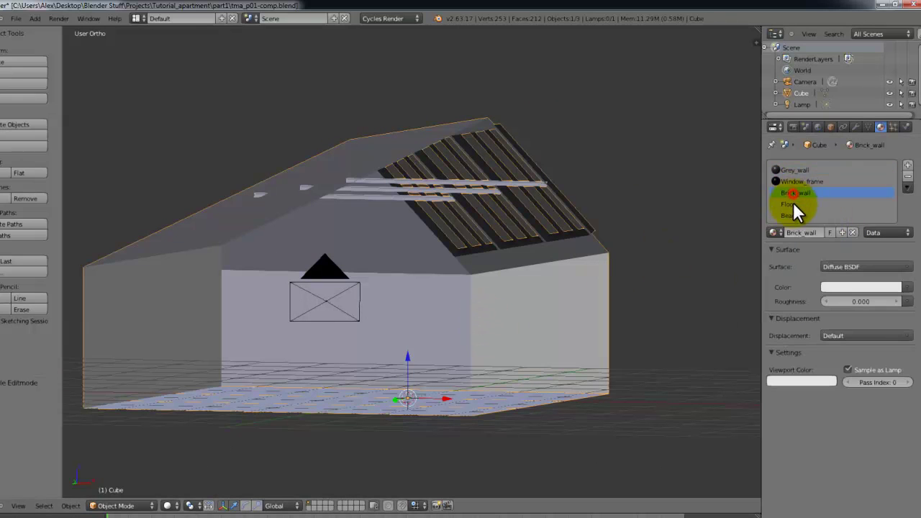
click(801, 382)
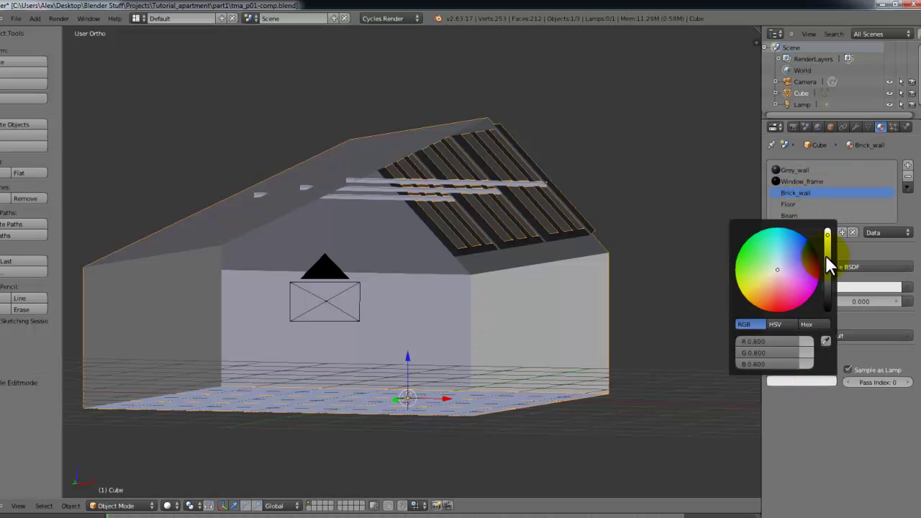
click(764, 291)
Reveal all hidden geometry of the room shell in Edit Mode and clear the selection.
middle_drag(665, 386, 241, 295)
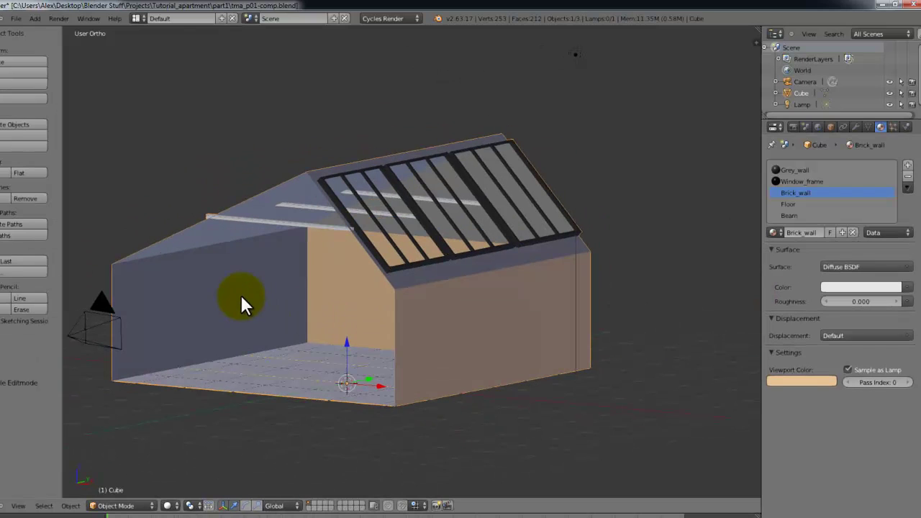
key(Tab)
key(a)
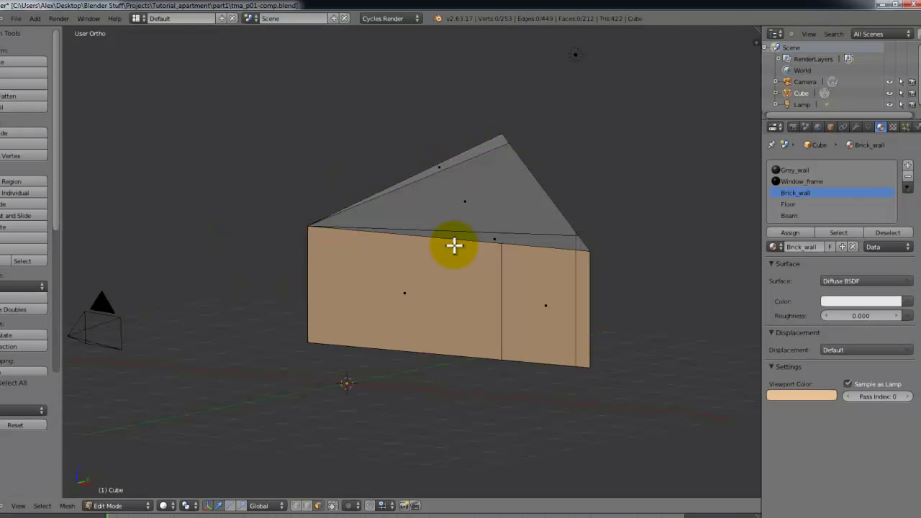
key(alt+h)
key(a)
shift+middle_drag(410, 265, 529, 206)
mouse_move(475, 249)
middle_down()
mouse_move(455, 233)
mouse_move(460, 251)
mouse_move(479, 259)
middle_up()
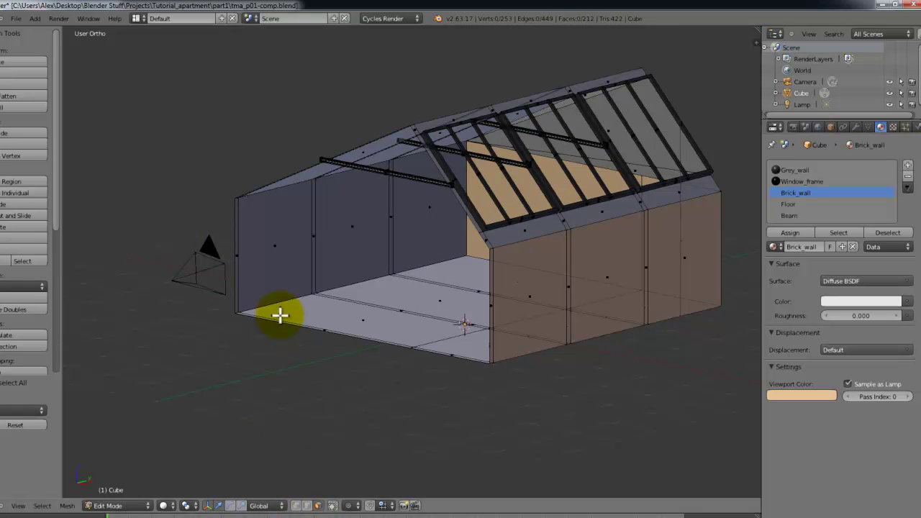
Assign the Brick_wall material to all six faces of the long side wall opposite the skylights.
right_click(236, 259)
shift+right_click(273, 245)
shift+right_click(317, 236)
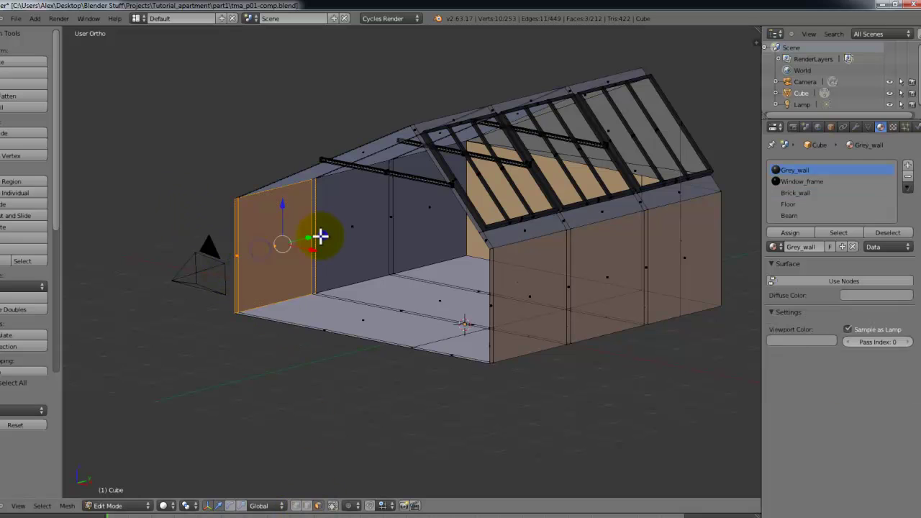
shift+right_click(349, 228)
shift+right_click(388, 216)
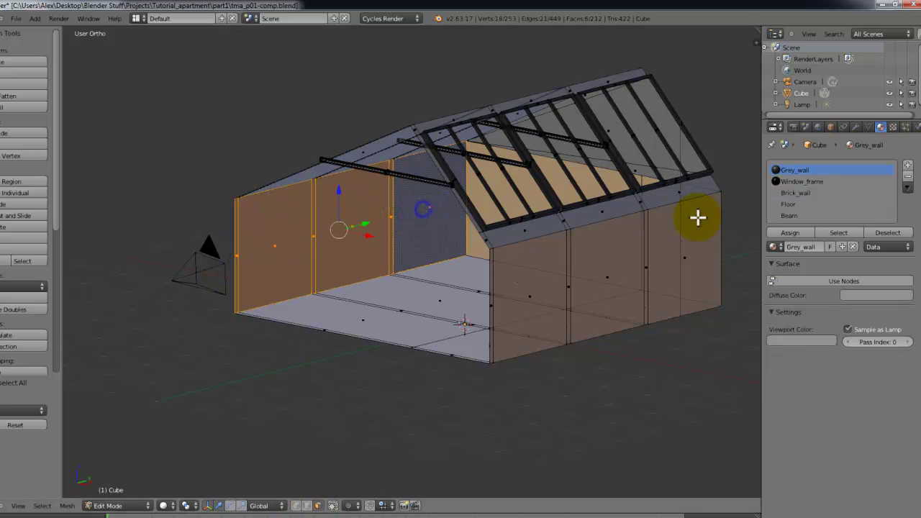
click(798, 192)
click(790, 232)
mouse_move(475, 314)
middle_down()
mouse_move(496, 296)
mouse_move(523, 292)
mouse_move(594, 318)
middle_up()
key(Tab)
key(Tab)
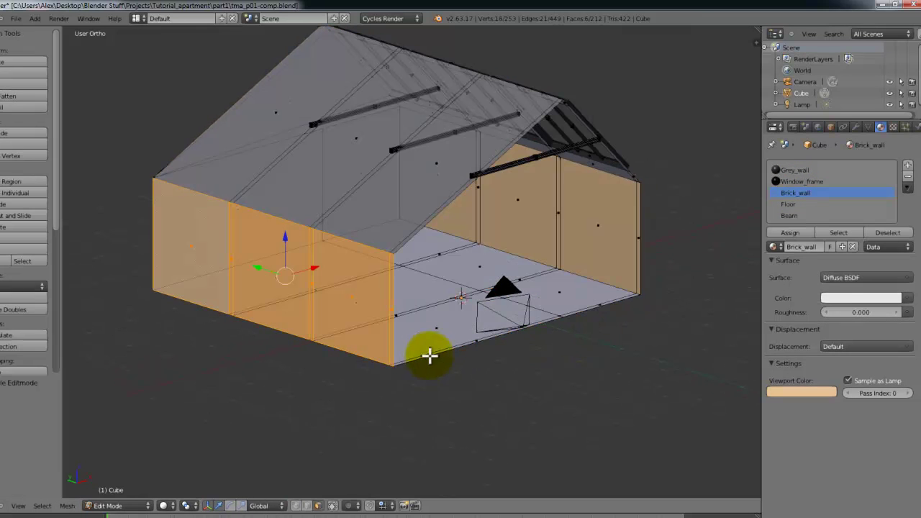
Show the room through the camera in Object Mode, centre the camera frame, and save over tma_p01-comp.blend.
key(Tab)
middle_drag(666, 158, 526, 282)
key(KP_0)
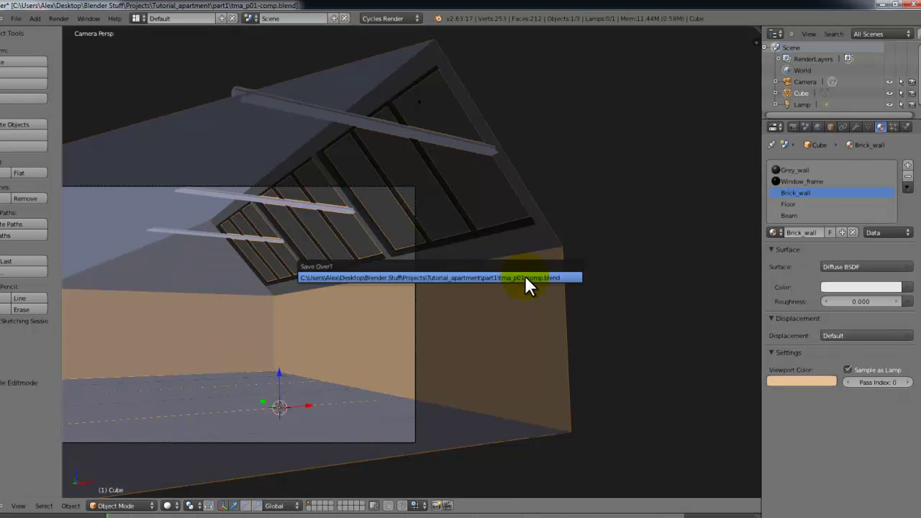
shift+middle_drag(433, 200, 642, 199)
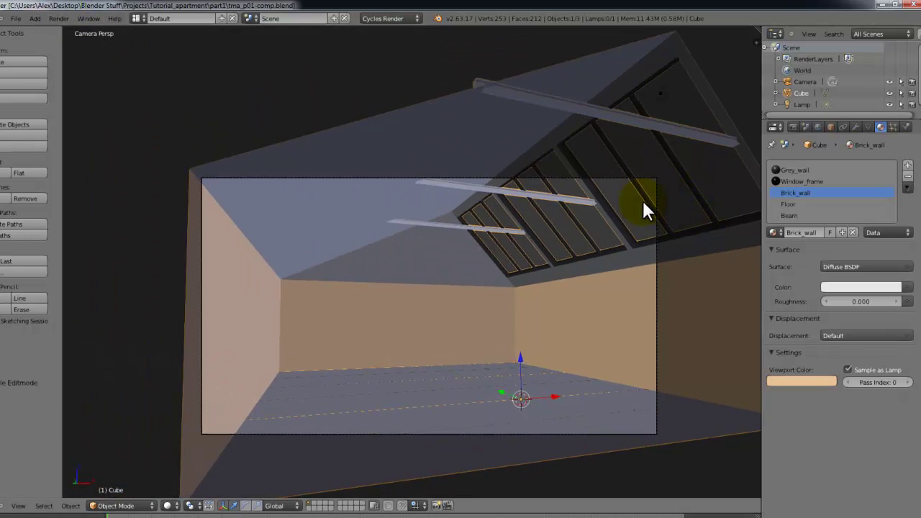
shift+middle_drag(616, 246, 568, 174)
key(KP_1)
key(KP_0)
key(space)
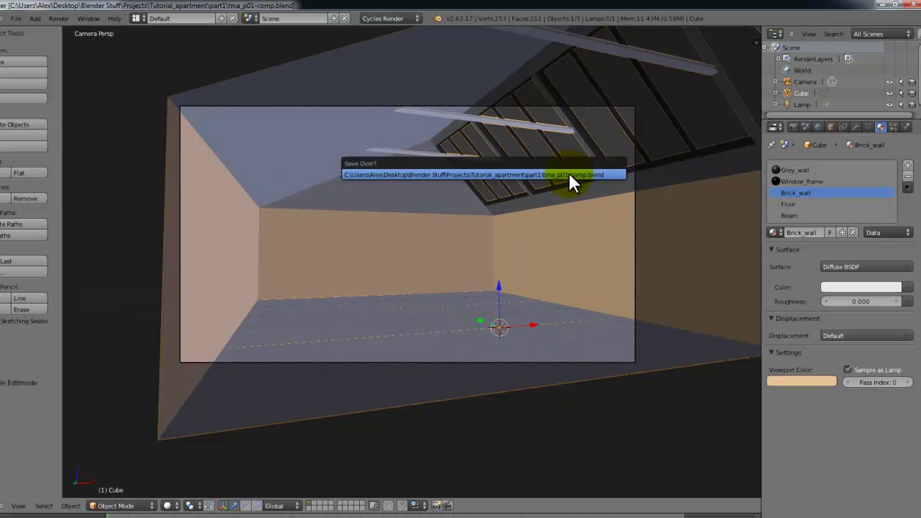
key(Escape)
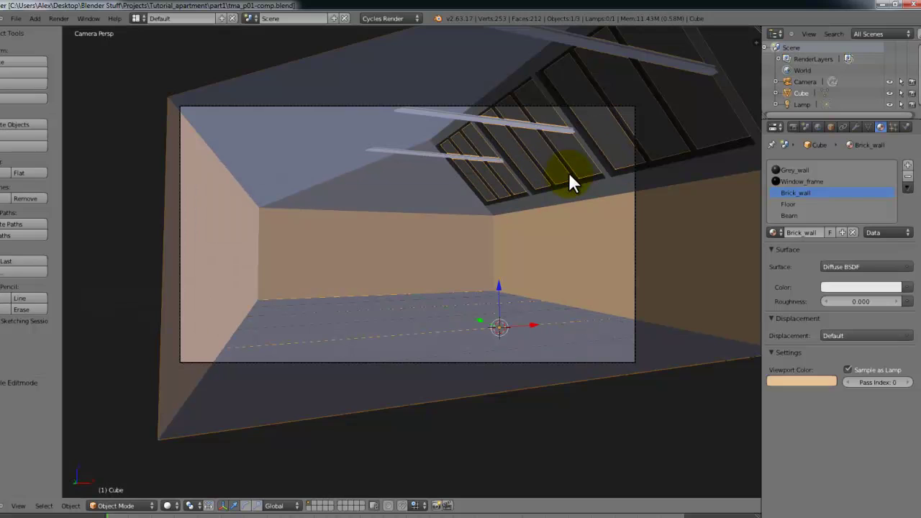